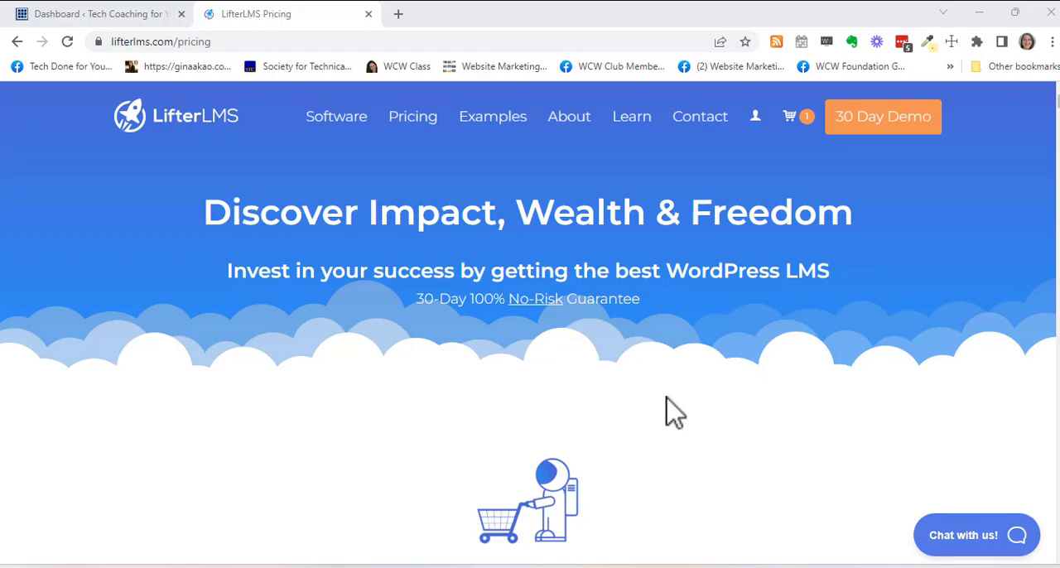
# - View the LifterLMS bundle prices, and load the address techdoneforyou.com/lifterlms in the same browser tab
pyautogui.scroll(-3, 672, 412)
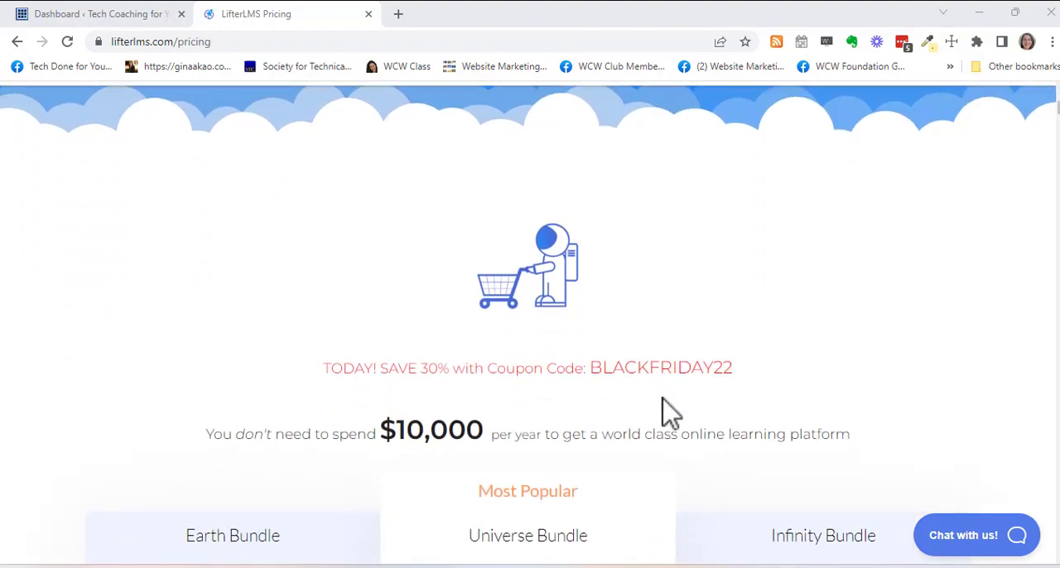
pyautogui.scroll(-3, 673, 411)
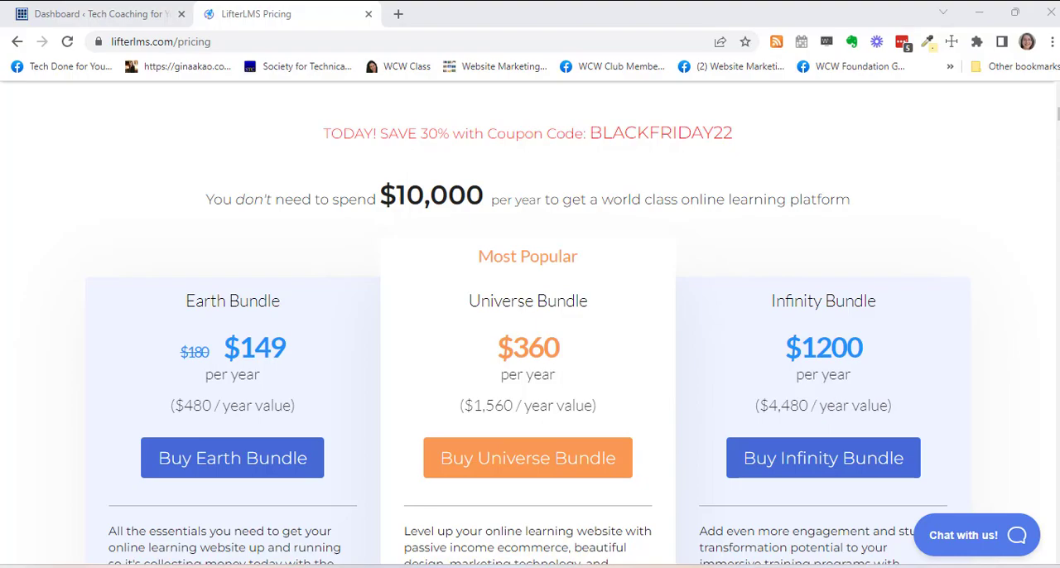
pyautogui.click(239, 43)
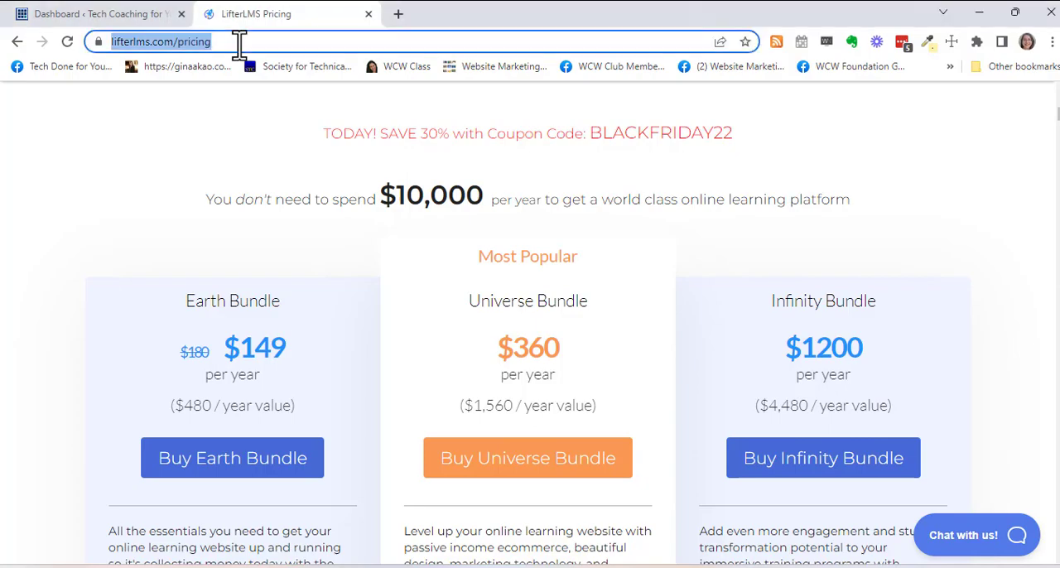
pyautogui.write('techdoneforyou.com')
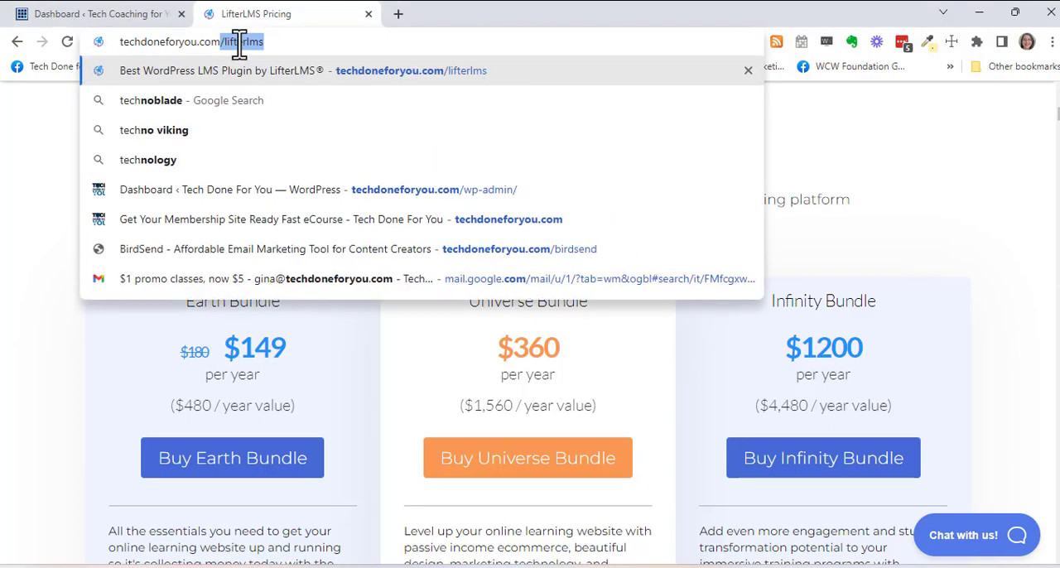
pyautogui.press('Return')
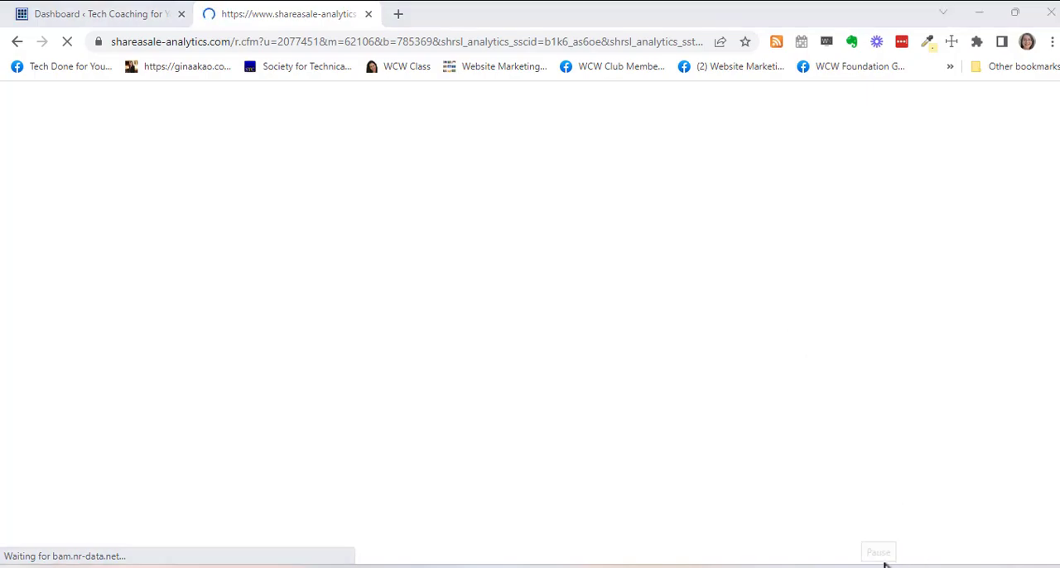
# - Select the coupon code BLACKFRIDAY22 on the LifterLMS pricing page
pyautogui.scroll(5, 801, 303)
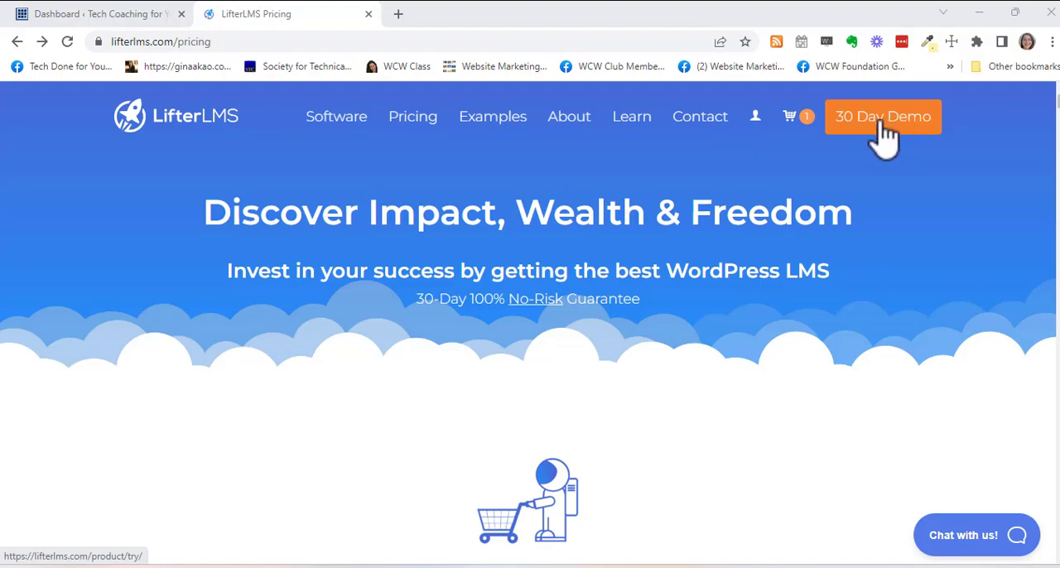
pyautogui.scroll(-5, 861, 209)
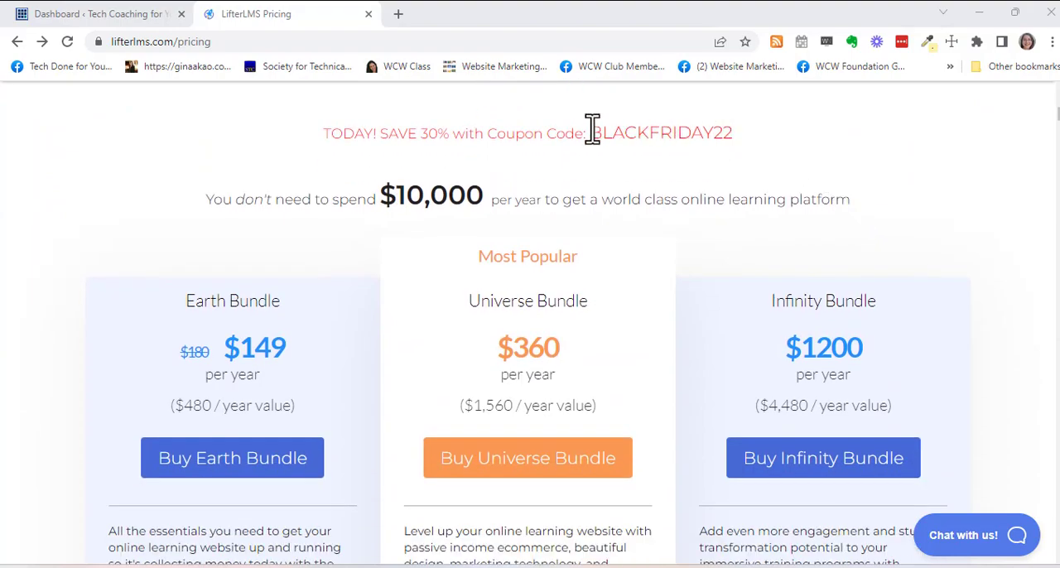
pyautogui.moveTo(591, 133); pyautogui.dragTo(740, 147)
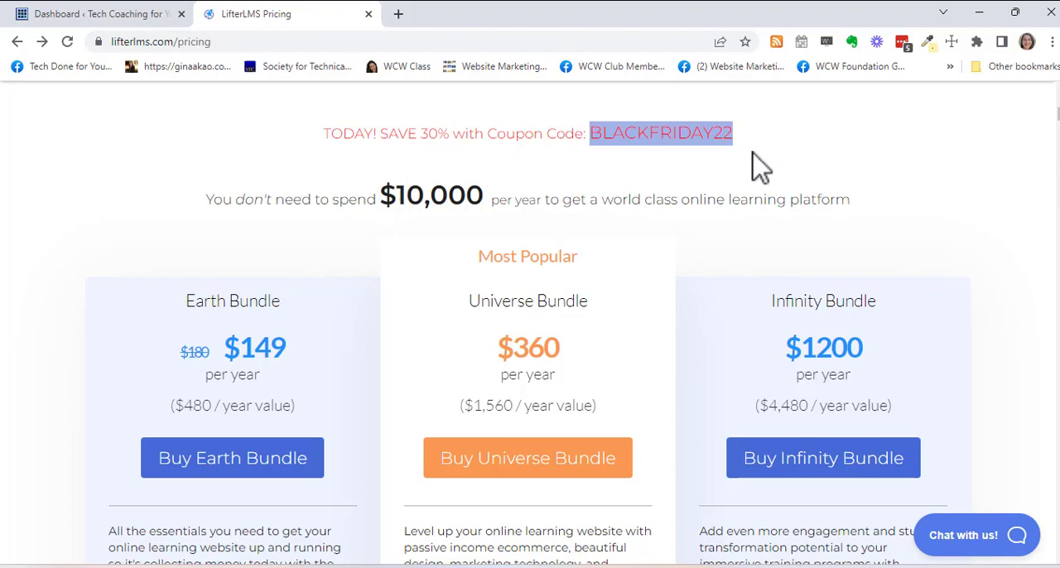
# - Choose to buy the Earth Bundle at $149 per year and proceed to checkout
pyautogui.scroll(-1, 750, 182)
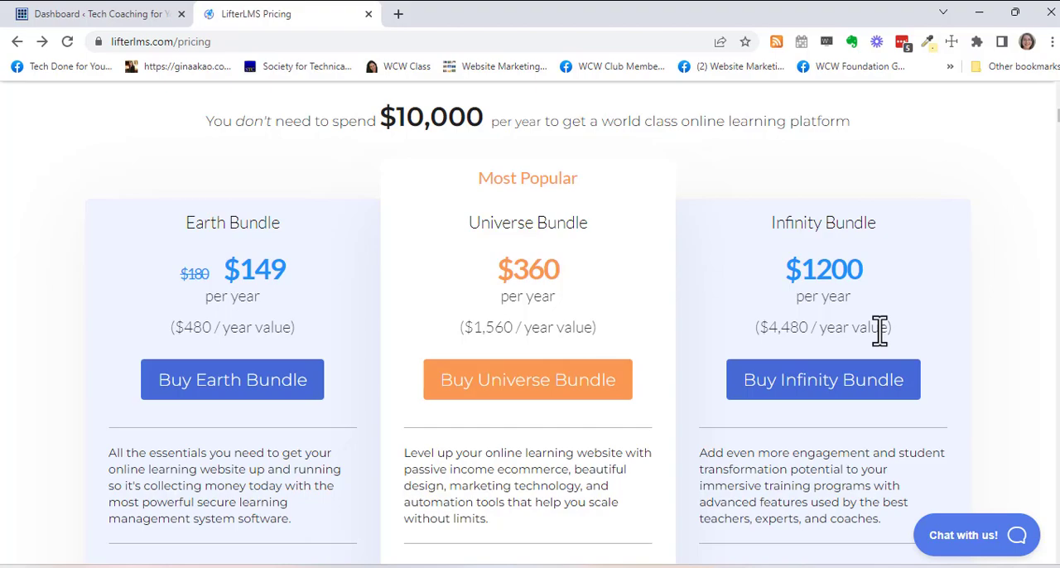
pyautogui.scroll(7, 878, 333)
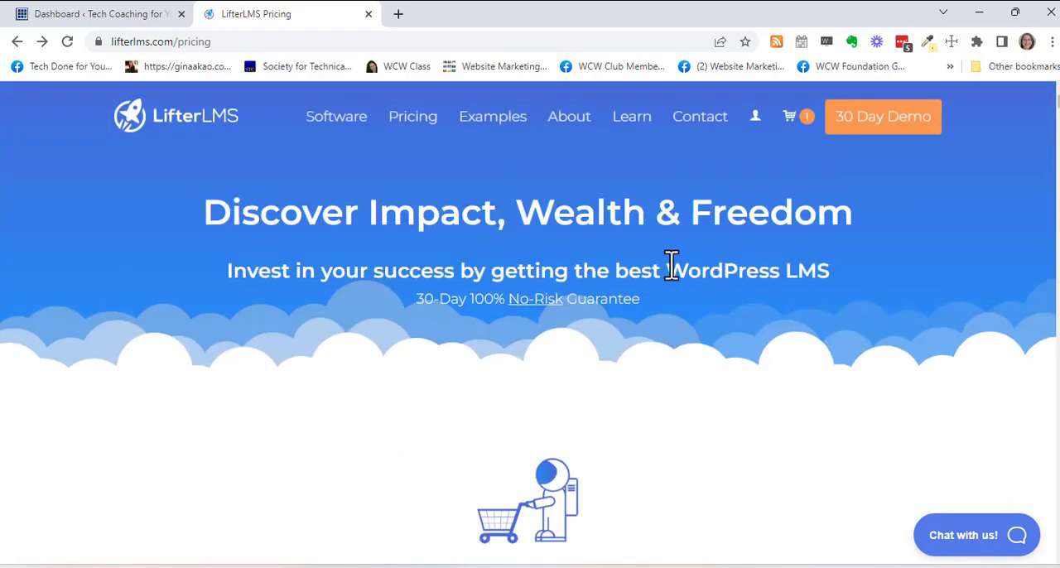
pyautogui.scroll(-5, 676, 263)
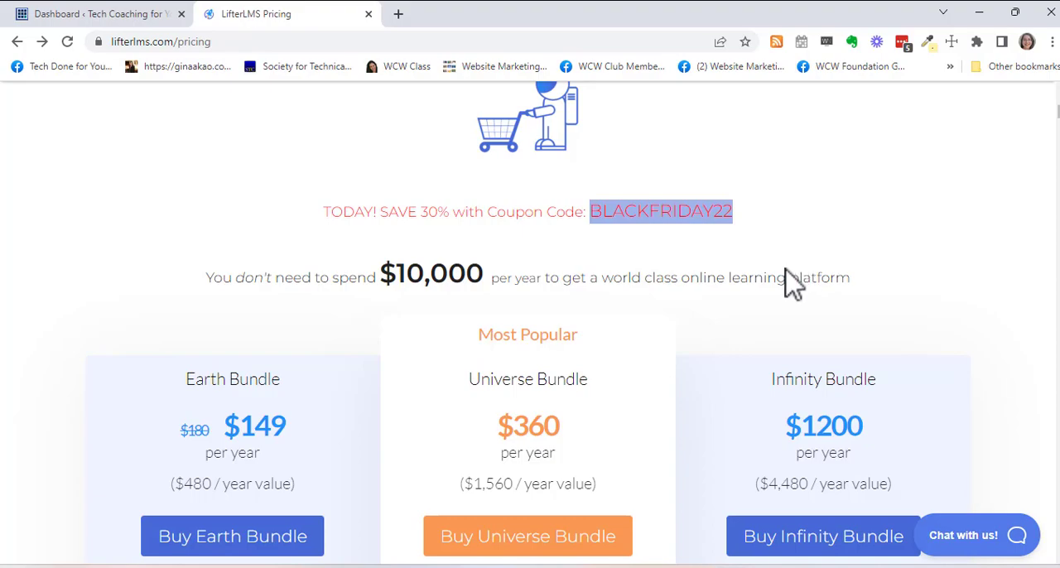
pyautogui.scroll(-2, 784, 273)
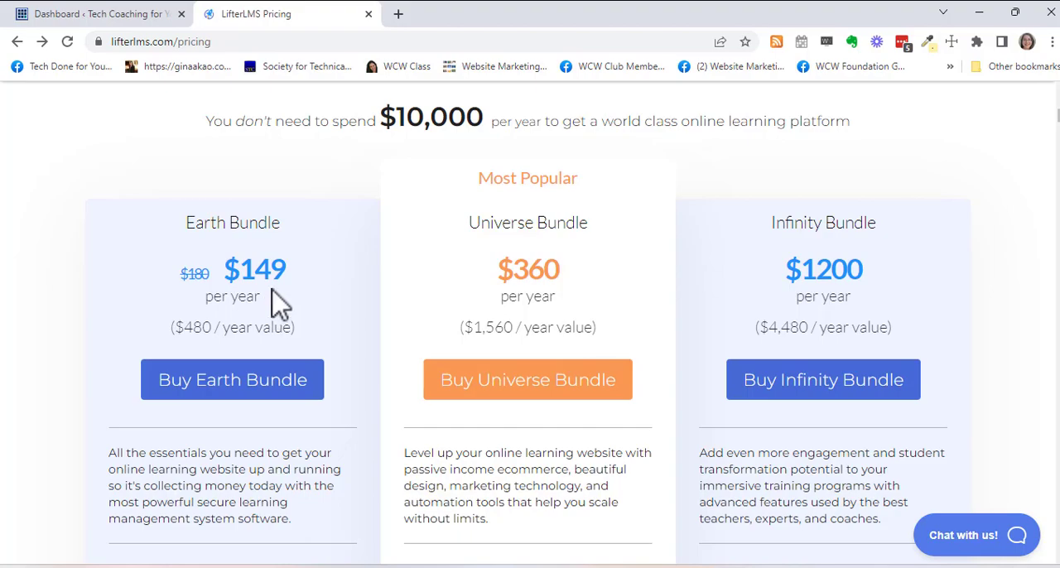
pyautogui.click(281, 396)
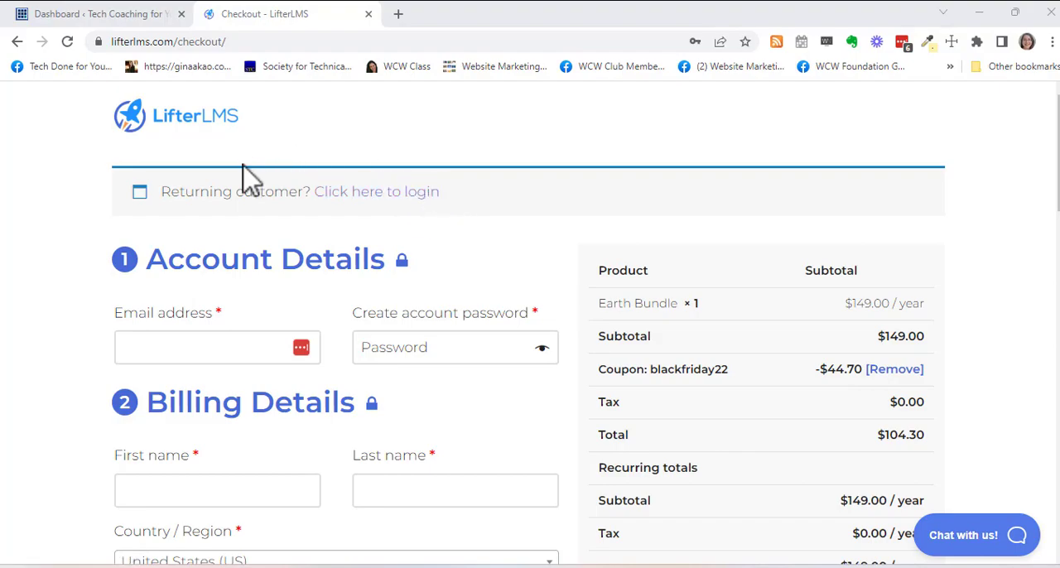
# - Review the checkout page's order summary, account and billing fields, payment options and coupon section
pyautogui.scroll(-3, 686, 249)
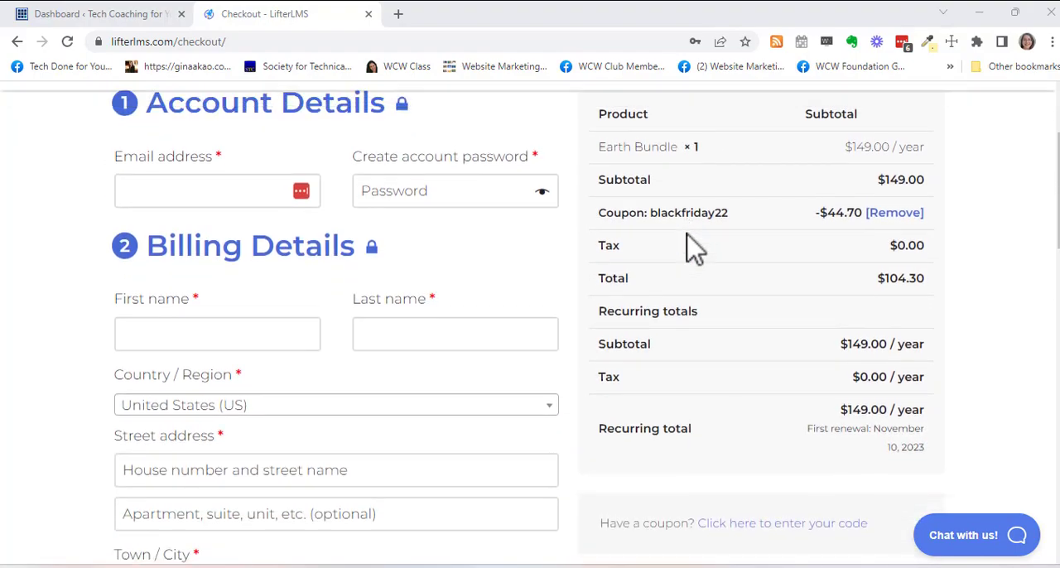
pyautogui.scroll(-6, 525, 278)
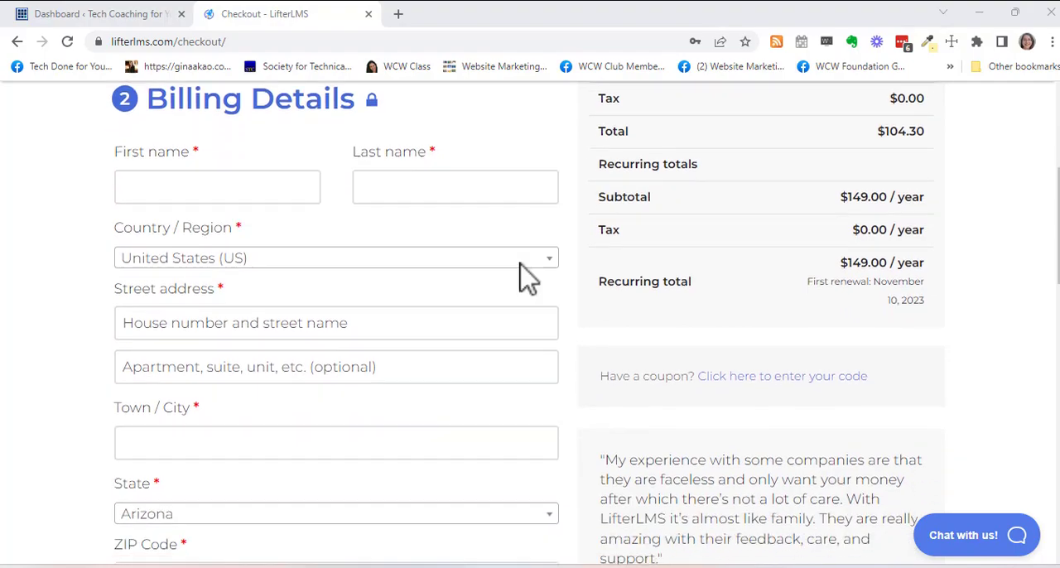
pyautogui.scroll(-3, 525, 281)
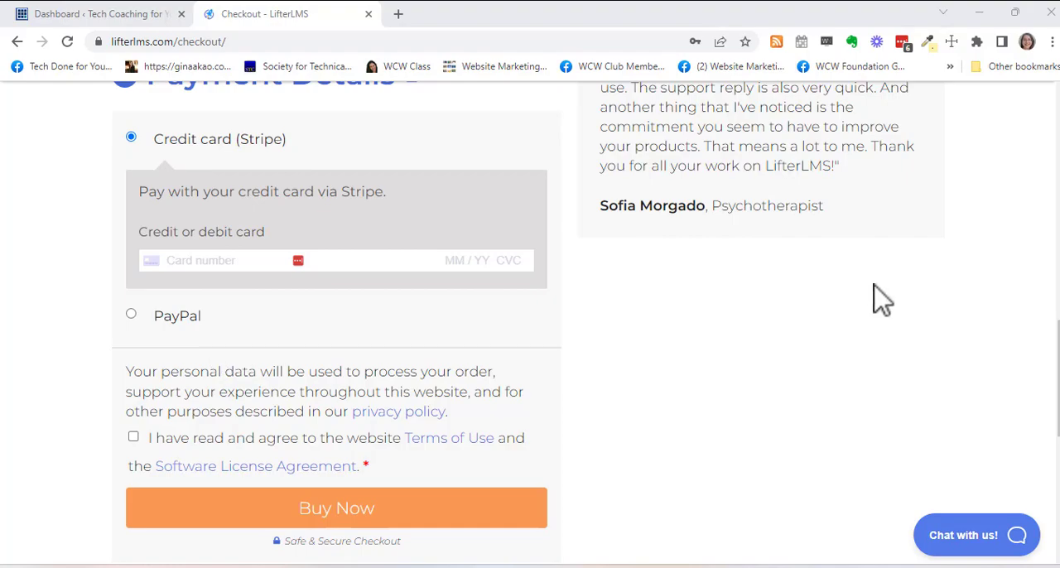
pyautogui.scroll(4, 887, 306)
pyautogui.scroll(8, 886, 290)
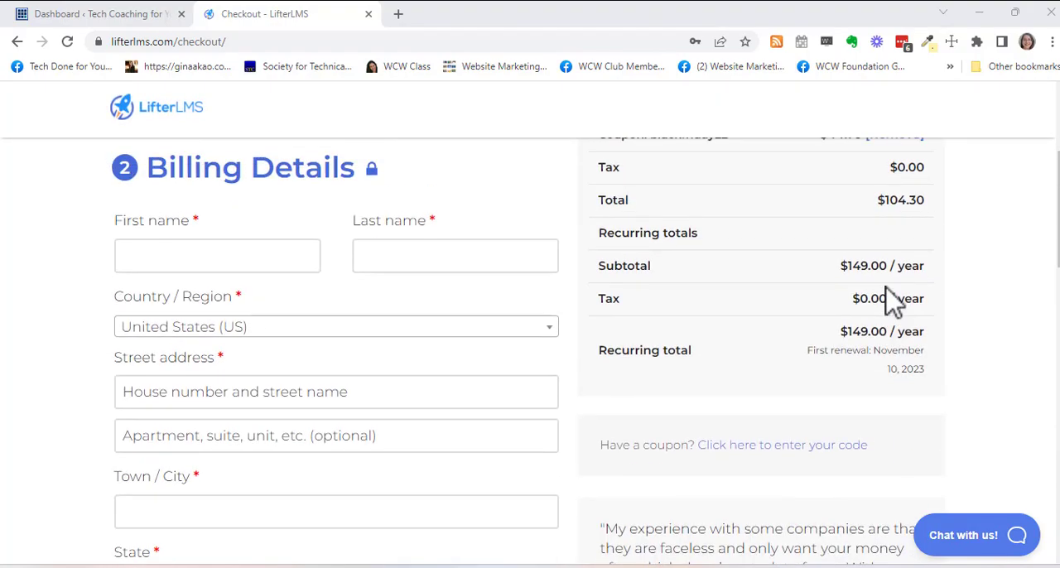
pyautogui.scroll(-1, 892, 296)
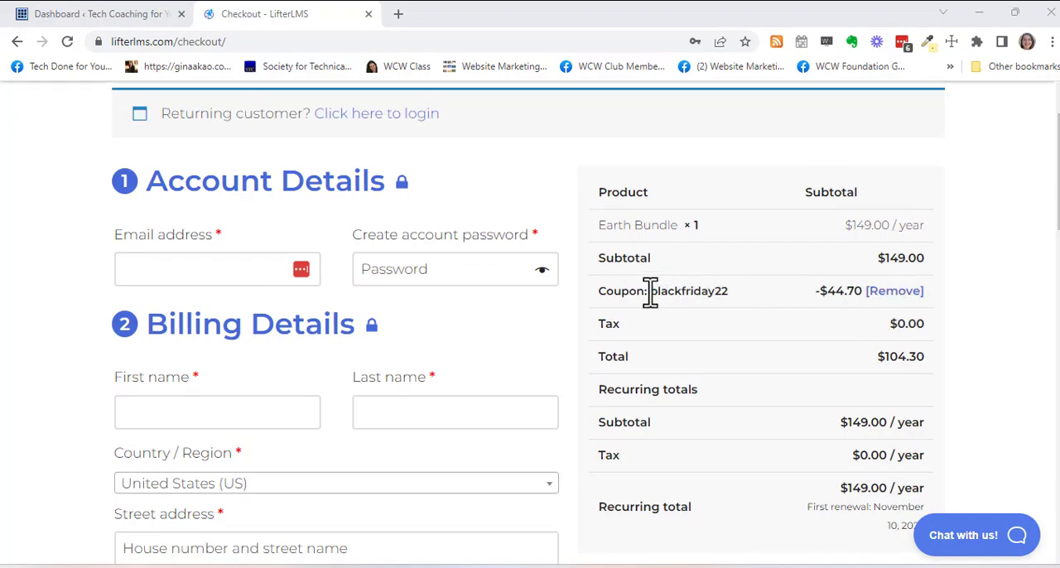
pyautogui.scroll(-2, 778, 365)
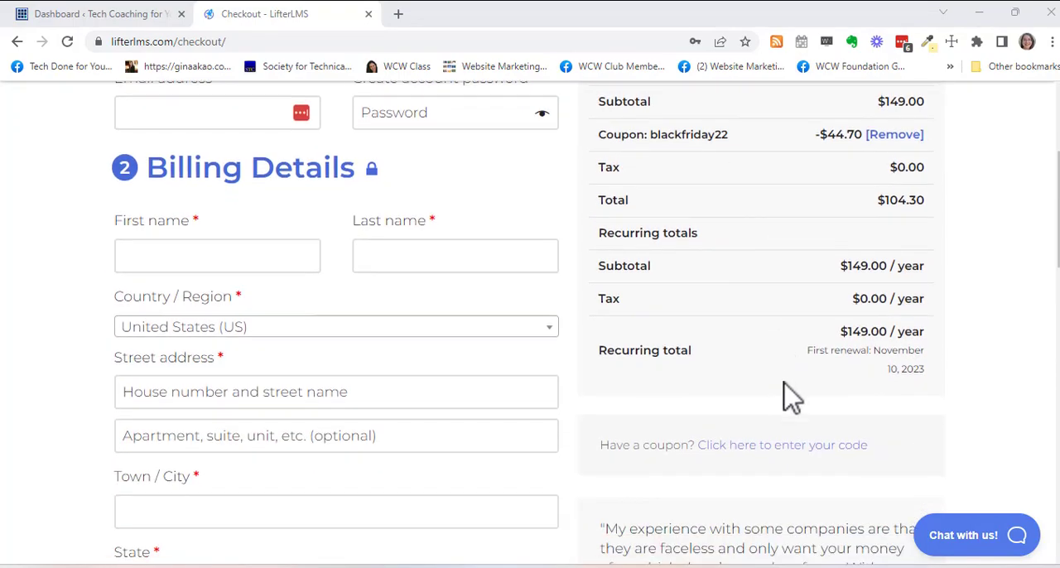
# - Try to apply the coupon code BlackFriday22 in the checkout's coupon form
pyautogui.click(818, 447)
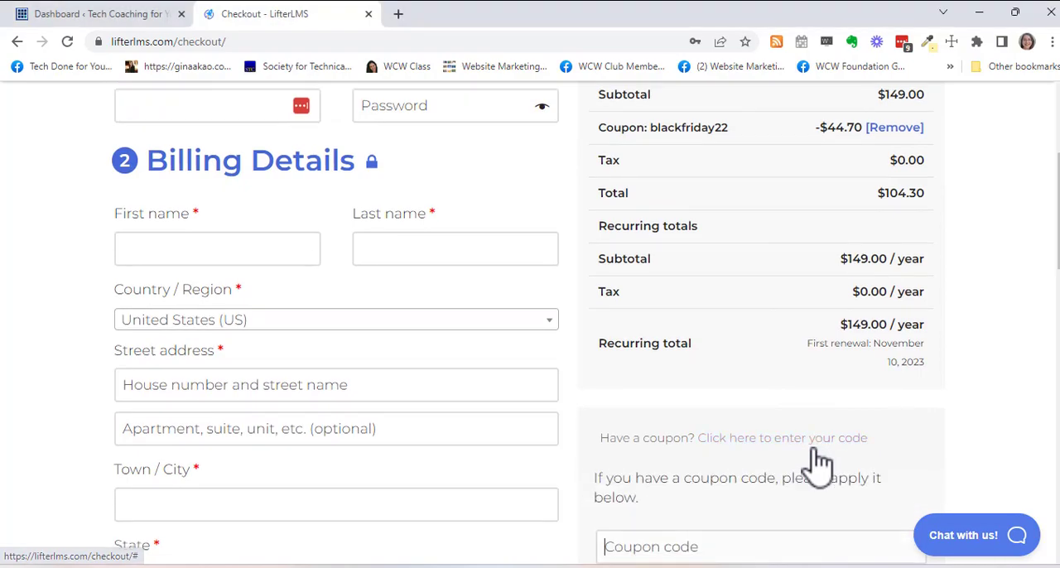
pyautogui.scroll(-2, 811, 456)
pyautogui.click(660, 390)
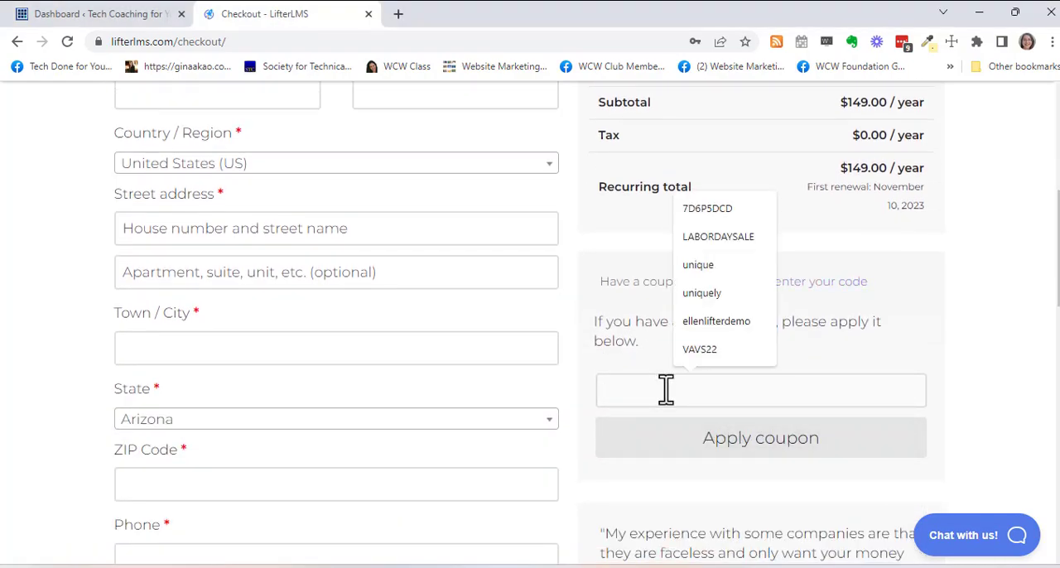
pyautogui.write('BlackFriday22')
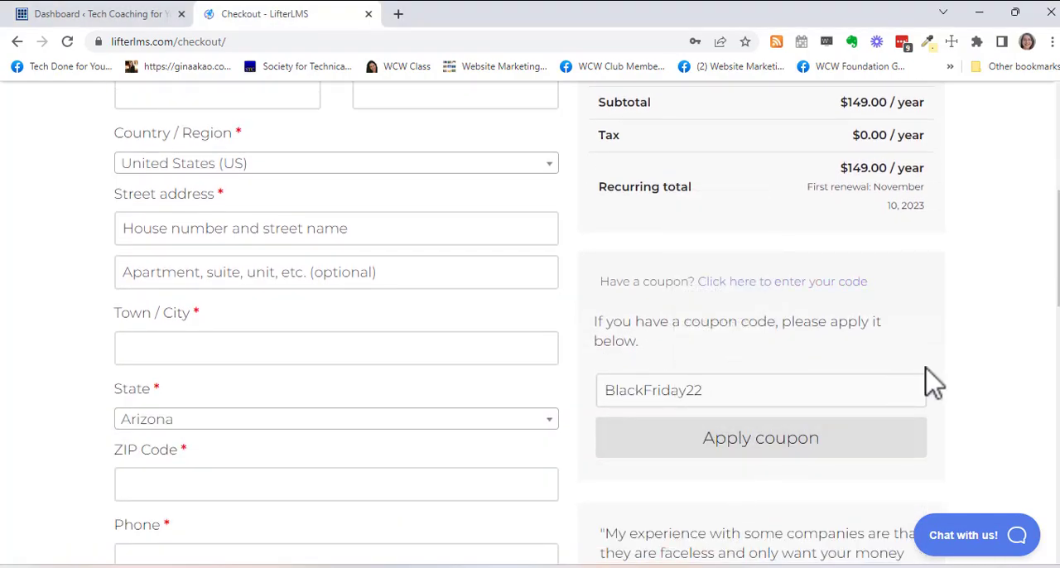
pyautogui.press('Return')
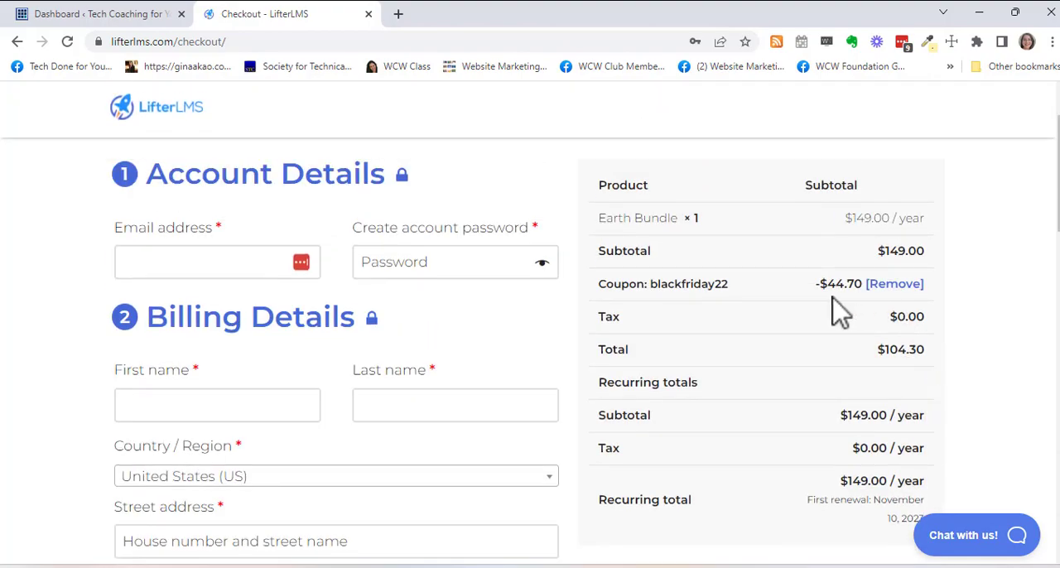
# - Remove the blackfriday22 coupon from the Earth Bundle order and check the order totals
pyautogui.click(905, 288)
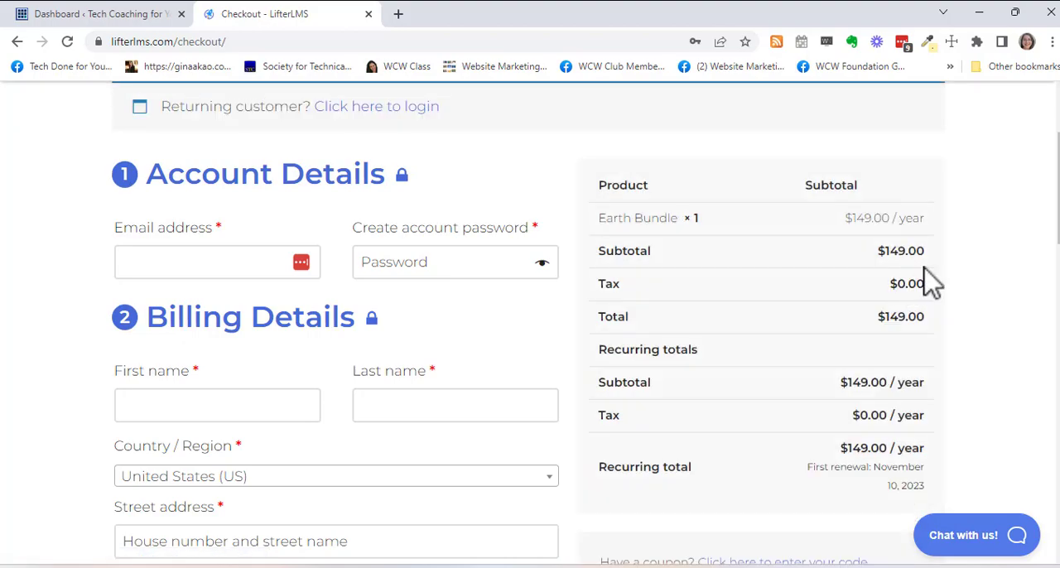
pyautogui.scroll(-1, 931, 315)
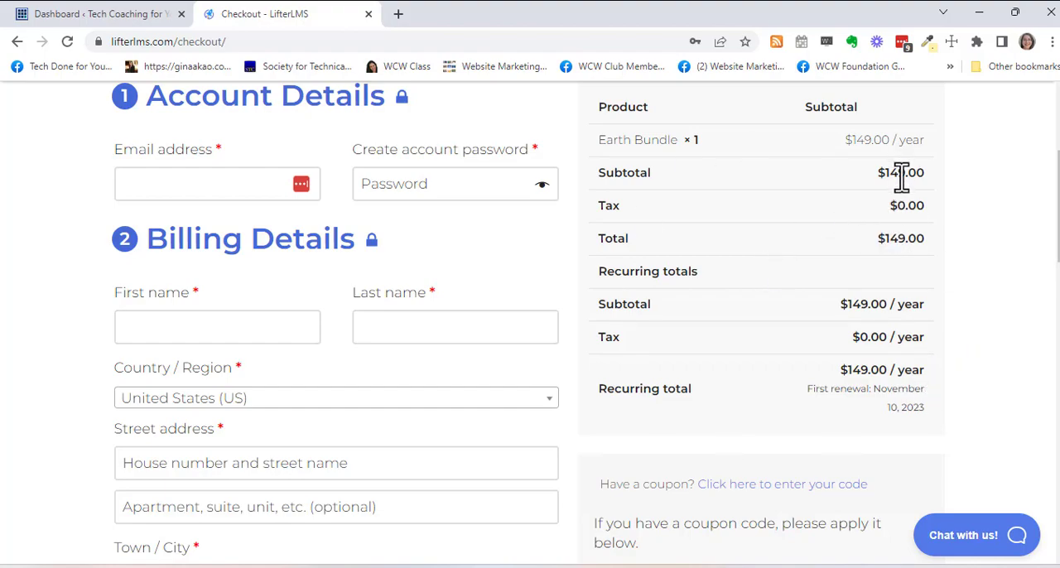
pyautogui.scroll(2, 910, 216)
pyautogui.scroll(-1, 918, 225)
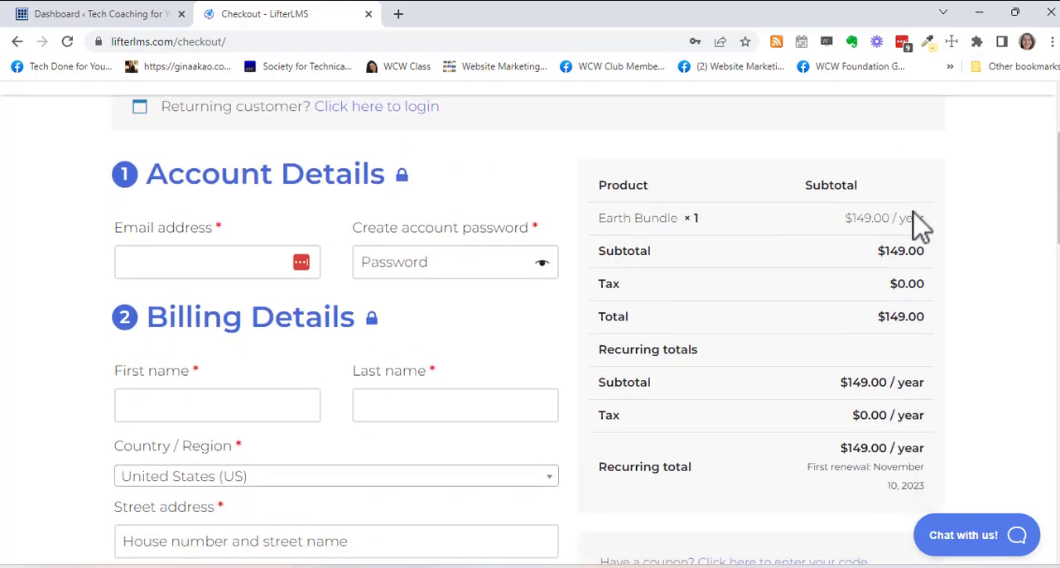
pyautogui.scroll(2, 919, 223)
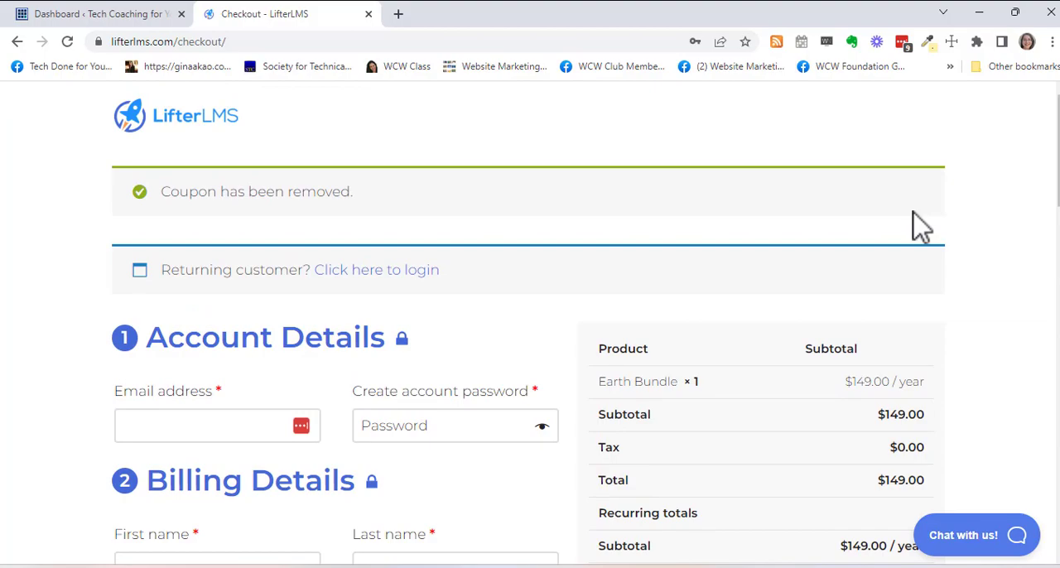
# - Switch to the Tech Coaching for You WordPress dashboard and open the list of installed plugins
pyautogui.click(83, 18)
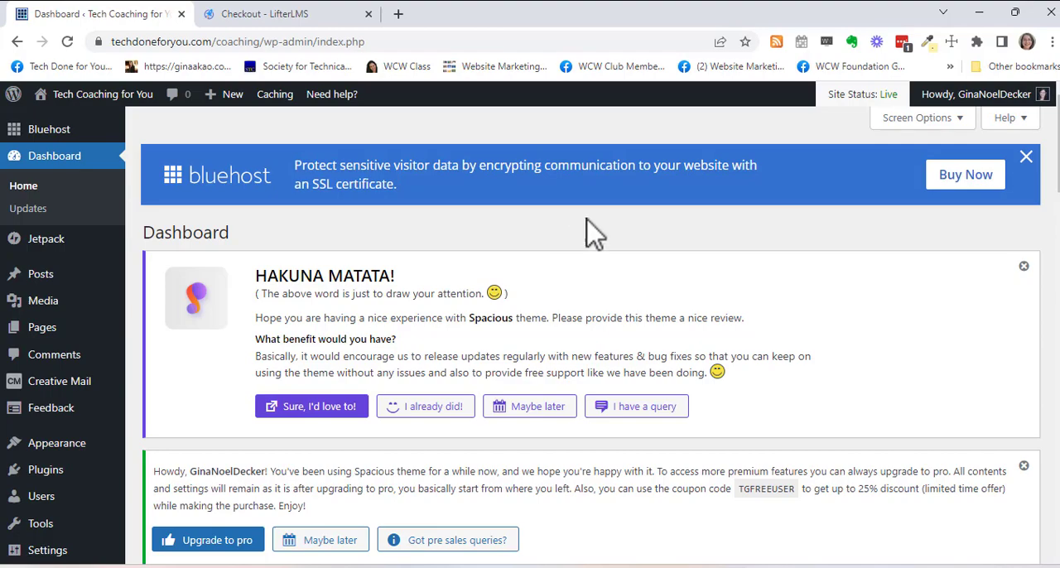
pyautogui.moveTo(53, 465)
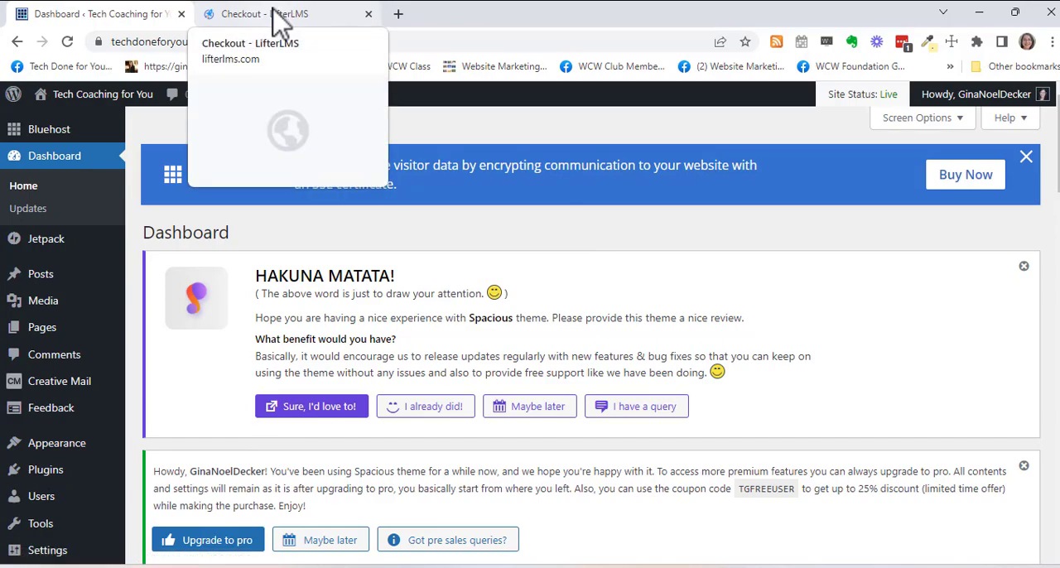
pyautogui.moveTo(73, 485)
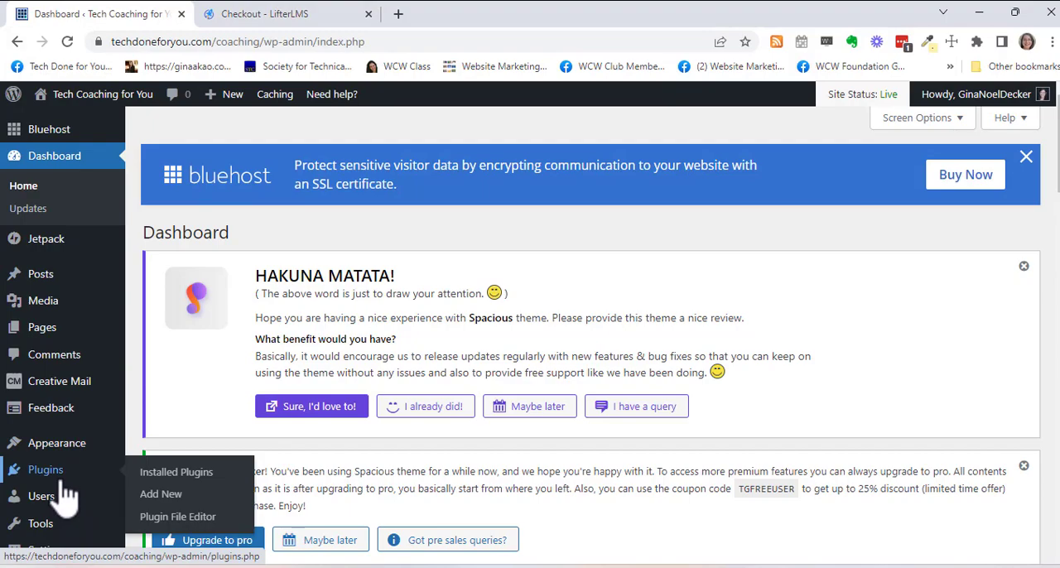
pyautogui.click(64, 484)
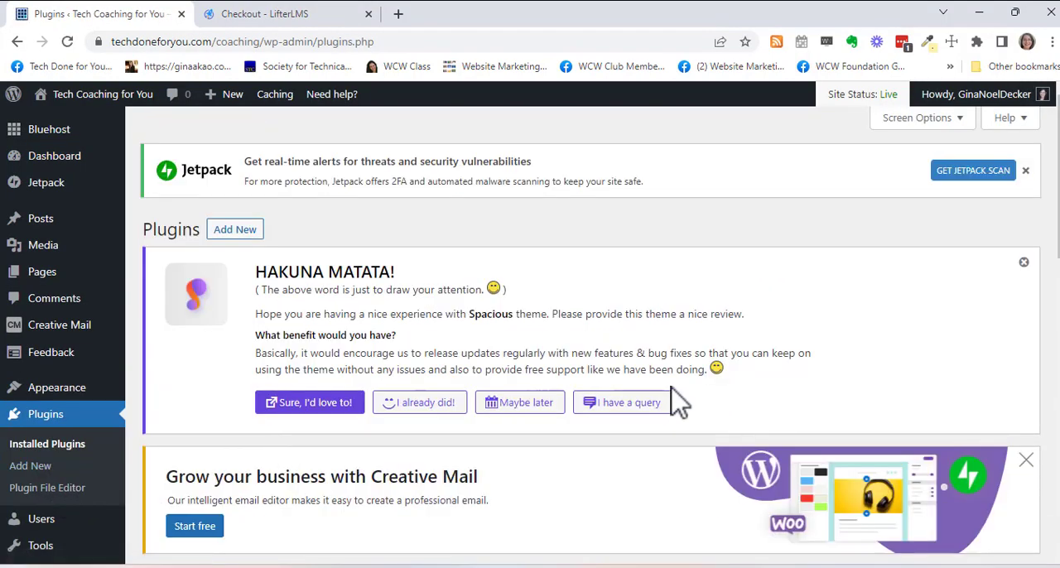
# - Look over the installed plugins and dismiss the Spacious theme's "HAKUNA MATATA!" review notice
pyautogui.scroll(-2, 674, 399)
pyautogui.scroll(-5, 674, 399)
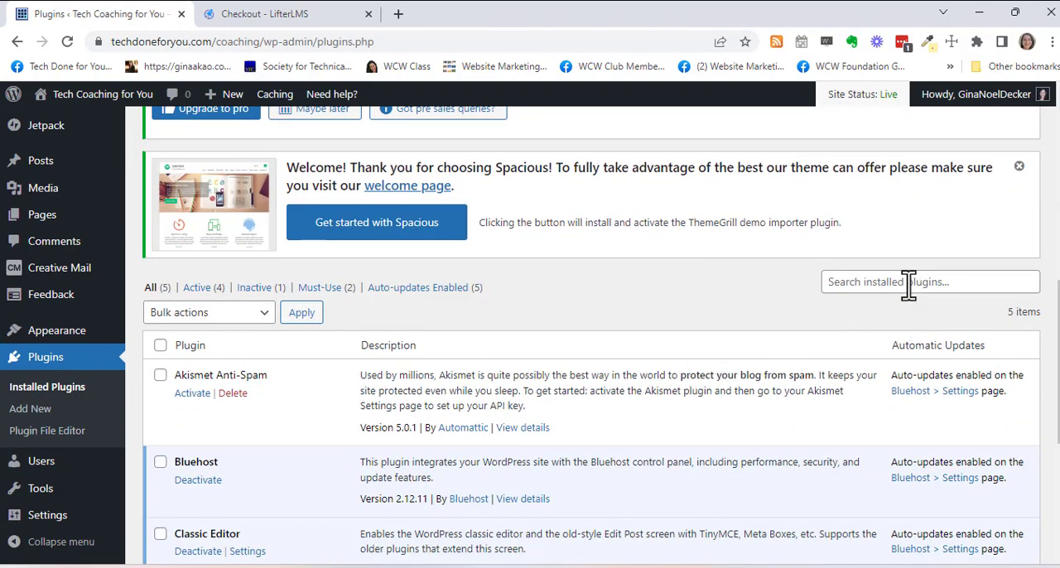
pyautogui.scroll(3, 842, 290)
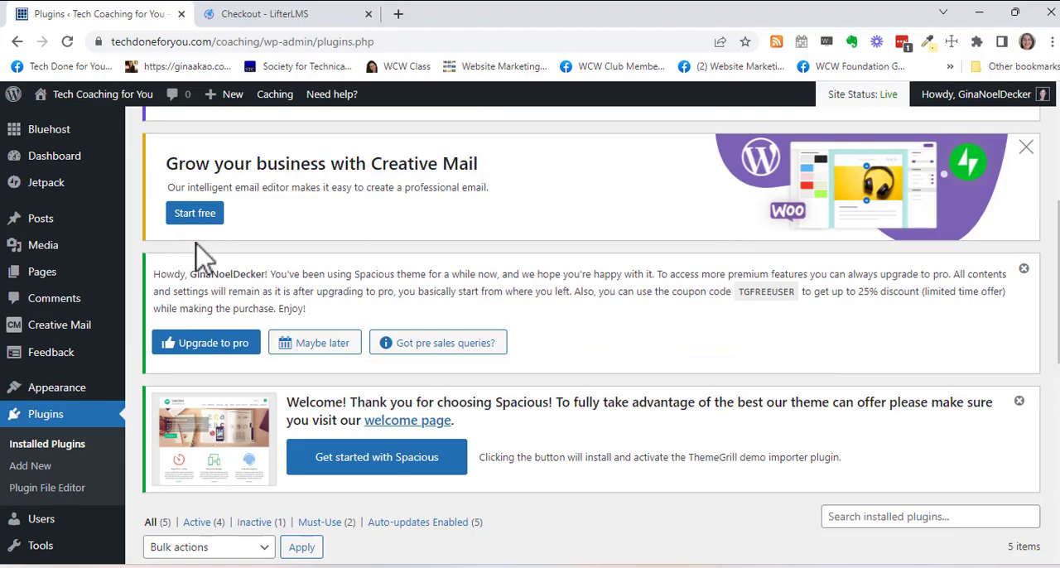
pyautogui.scroll(3, 229, 265)
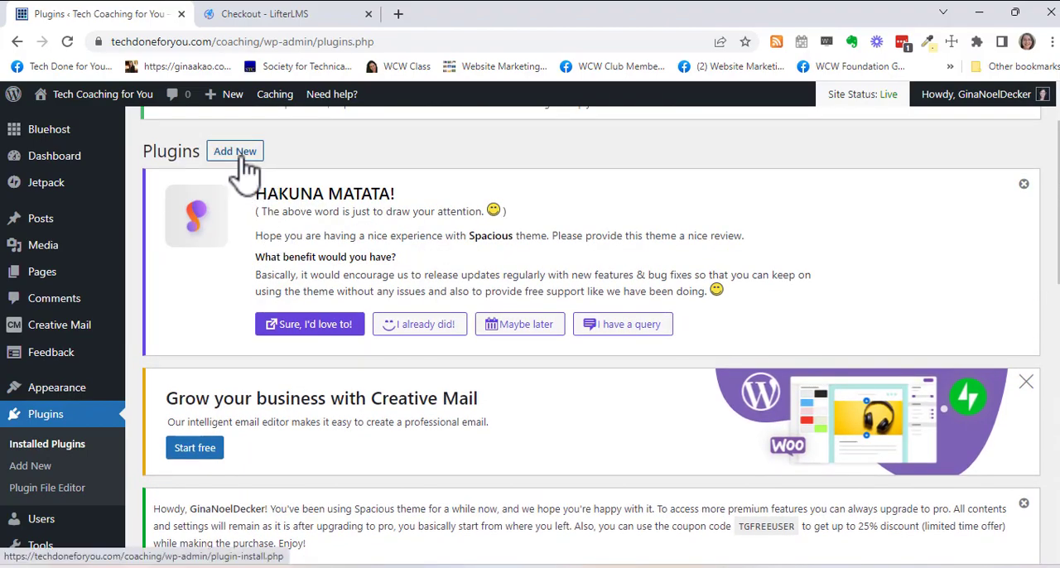
pyautogui.click(1024, 185)
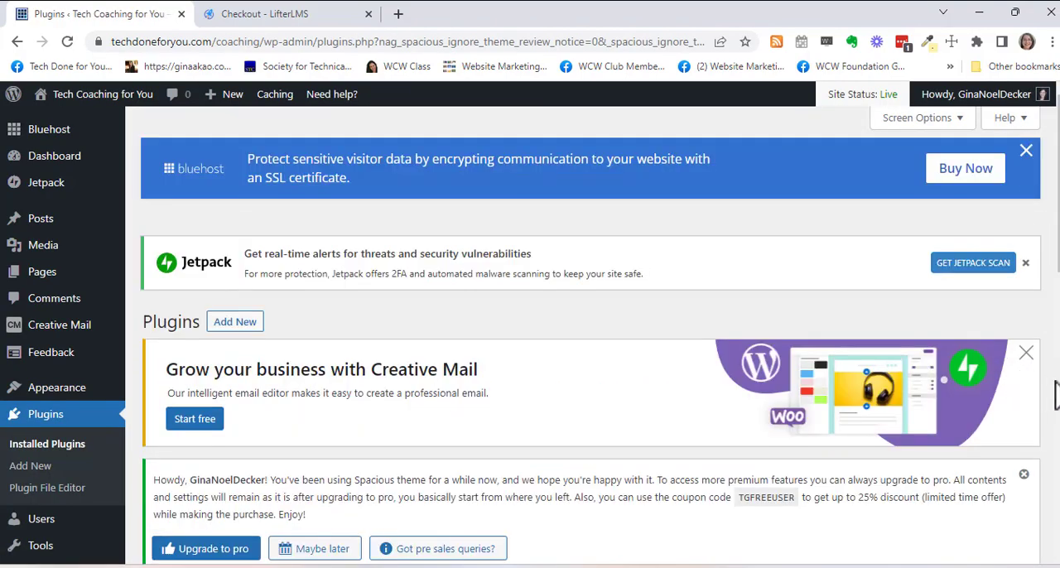
# - Dismiss the Creative Mail promotion, the Spacious upgrade notice and the "Welcome to WordPress!" panel
pyautogui.click(1026, 354)
pyautogui.click(1025, 357)
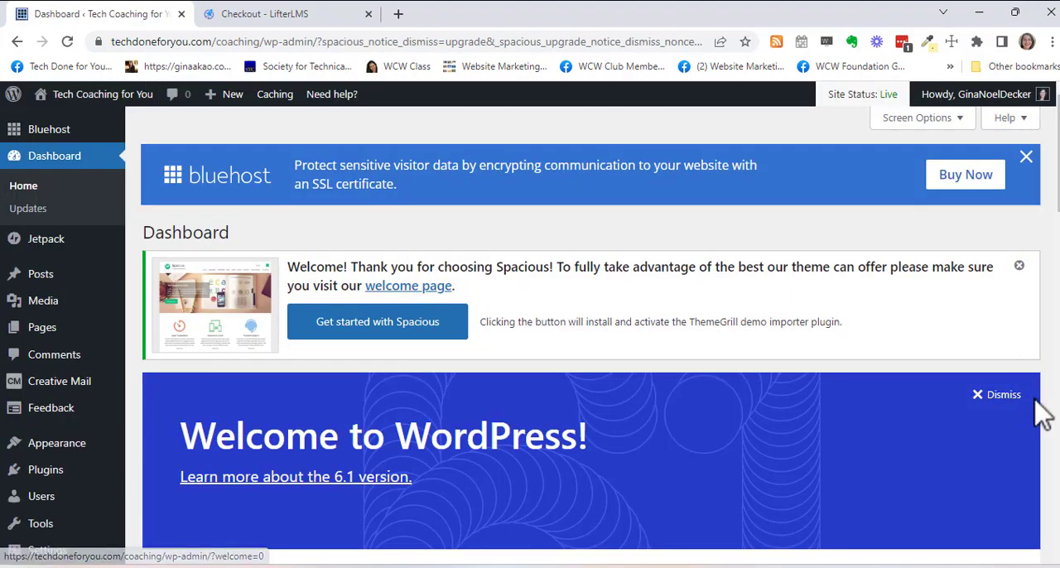
pyautogui.click(1000, 395)
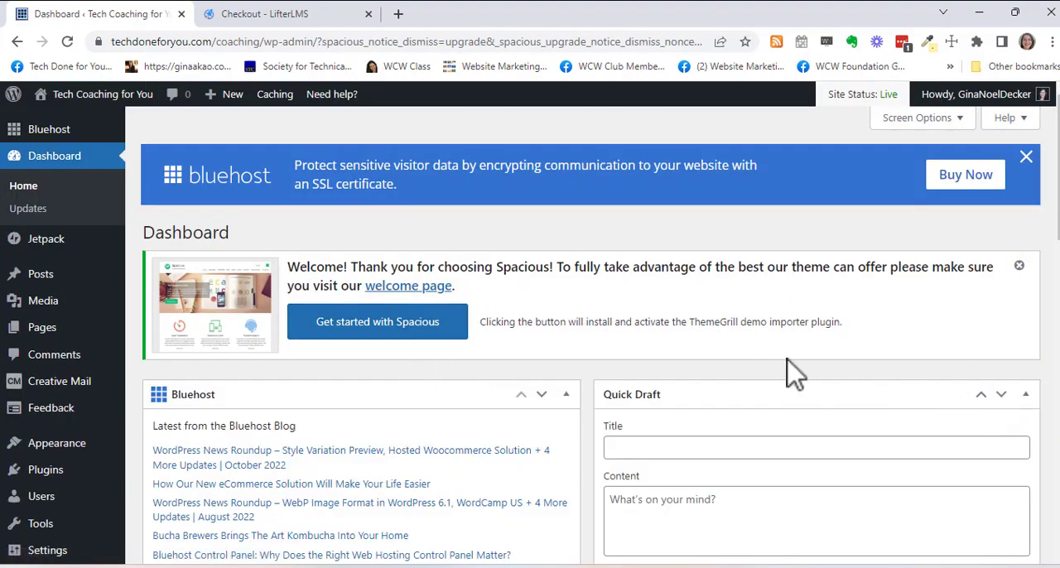
# - Go to the page for adding new plugins and search the plugin directory for "lifterlms"
pyautogui.click(54, 479)
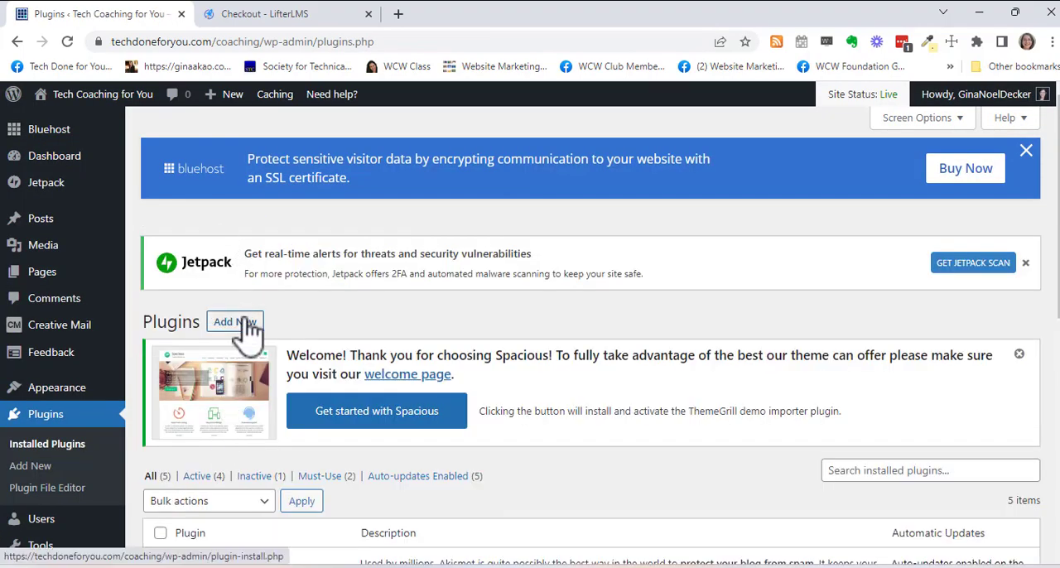
pyautogui.click(248, 330)
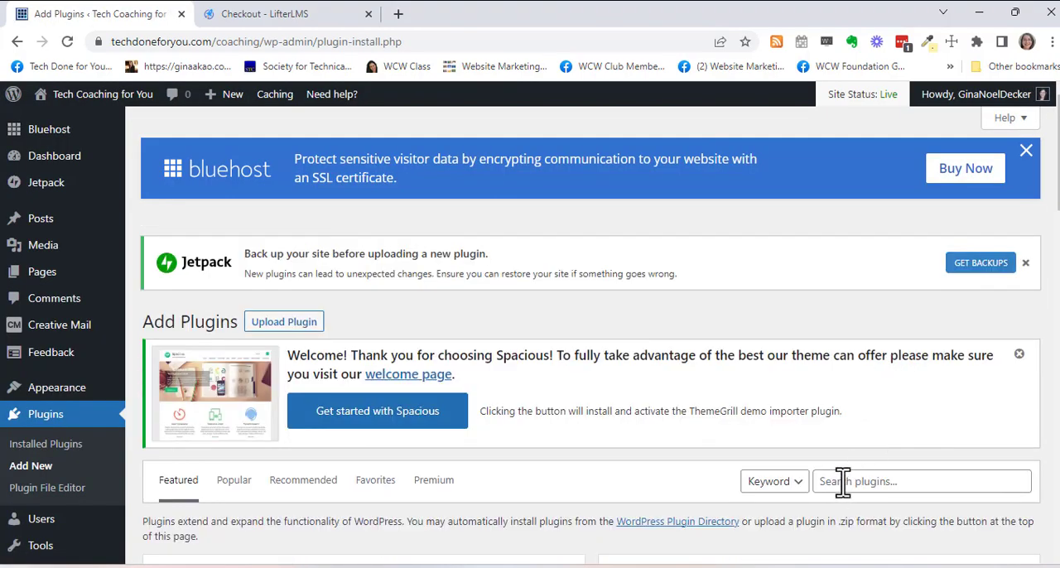
pyautogui.click(842, 481)
pyautogui.write('l')
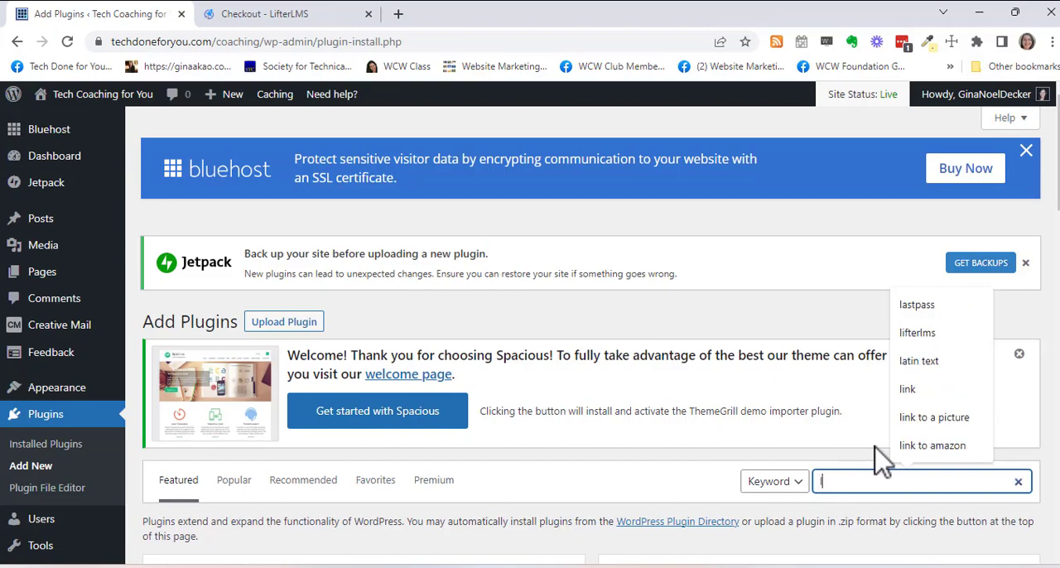
pyautogui.write('if')
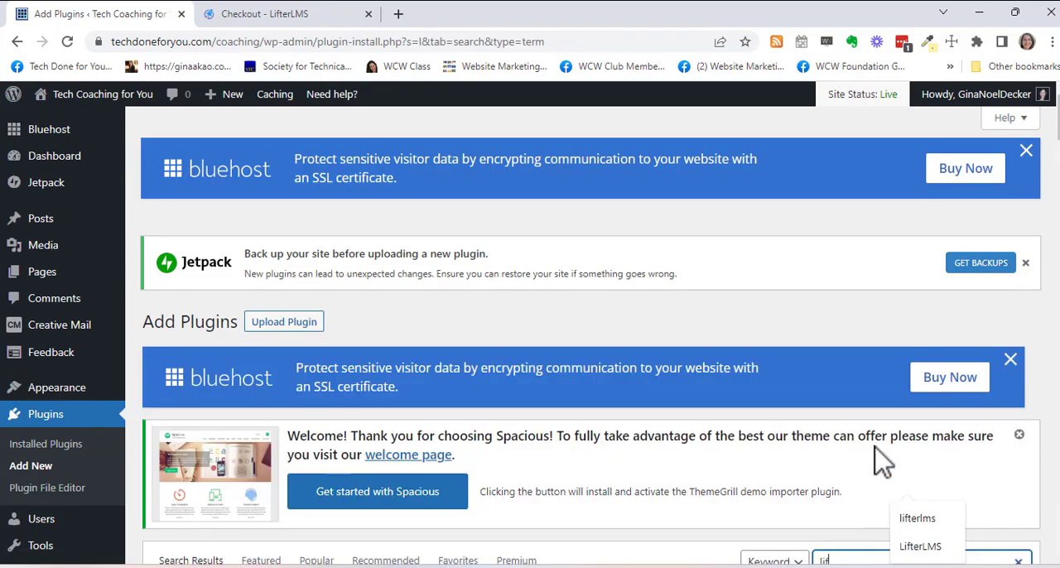
pyautogui.scroll(-2, 887, 468)
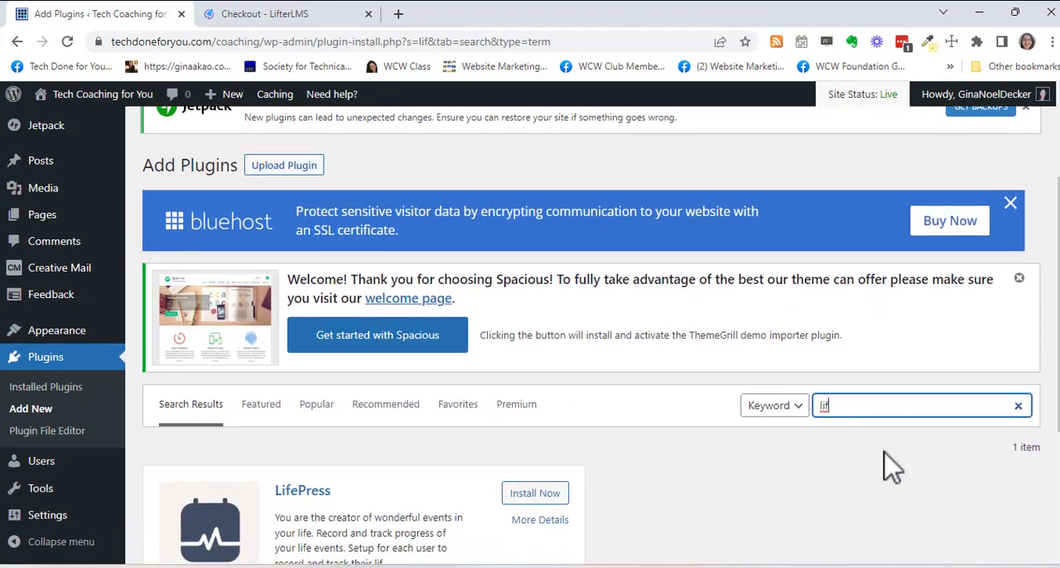
pyautogui.click(844, 407)
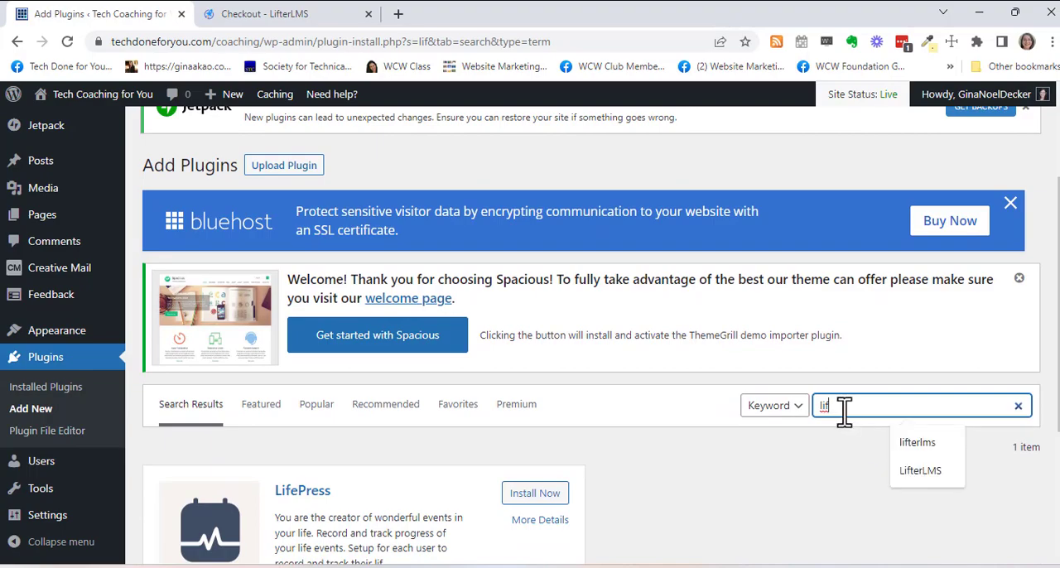
pyautogui.click(918, 442)
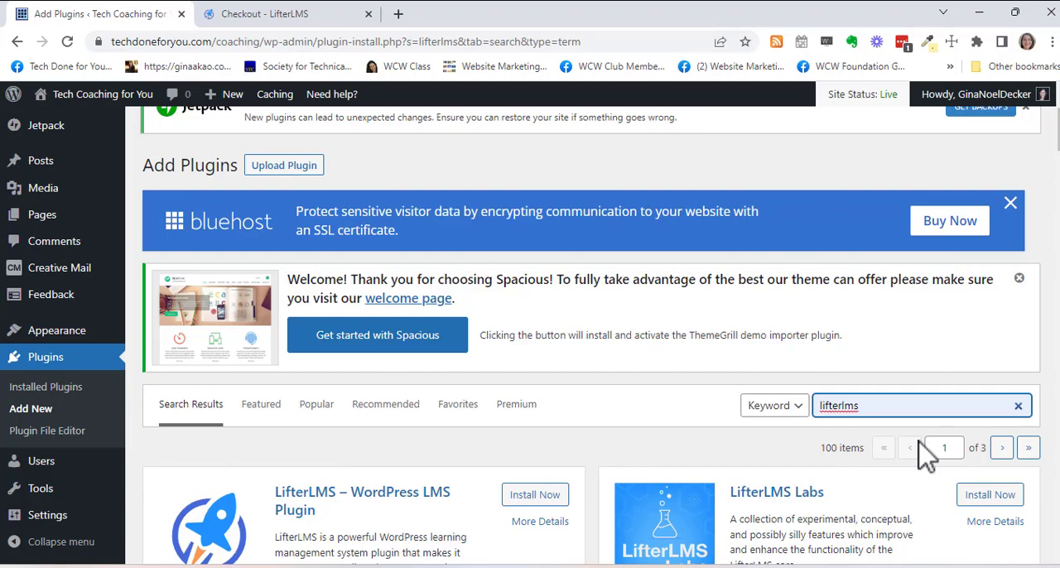
# - Install and activate the "LifterLMS – WordPress LMS Plugin" from the search results
pyautogui.scroll(-3, 610, 385)
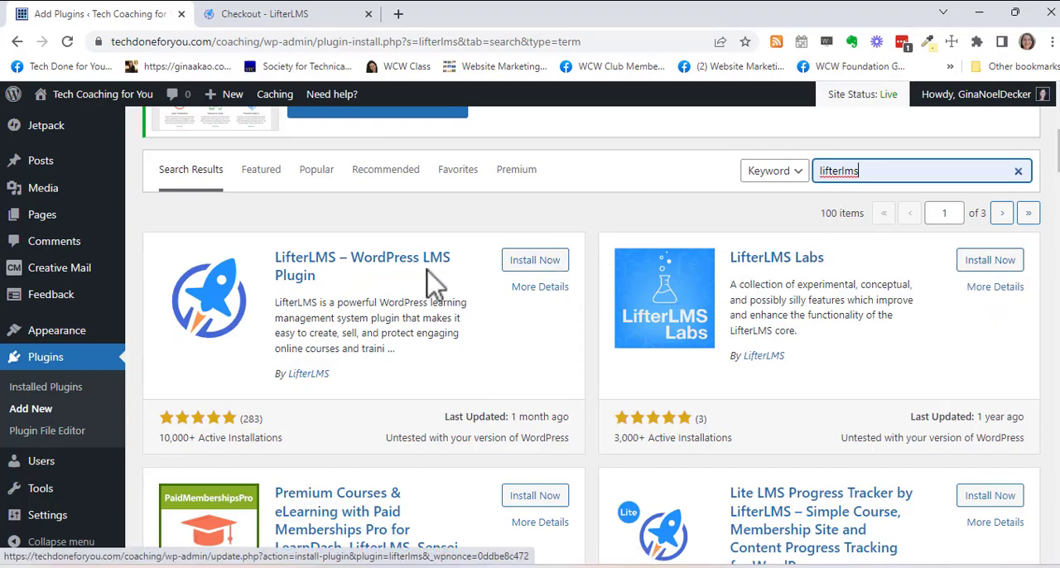
pyautogui.click(534, 263)
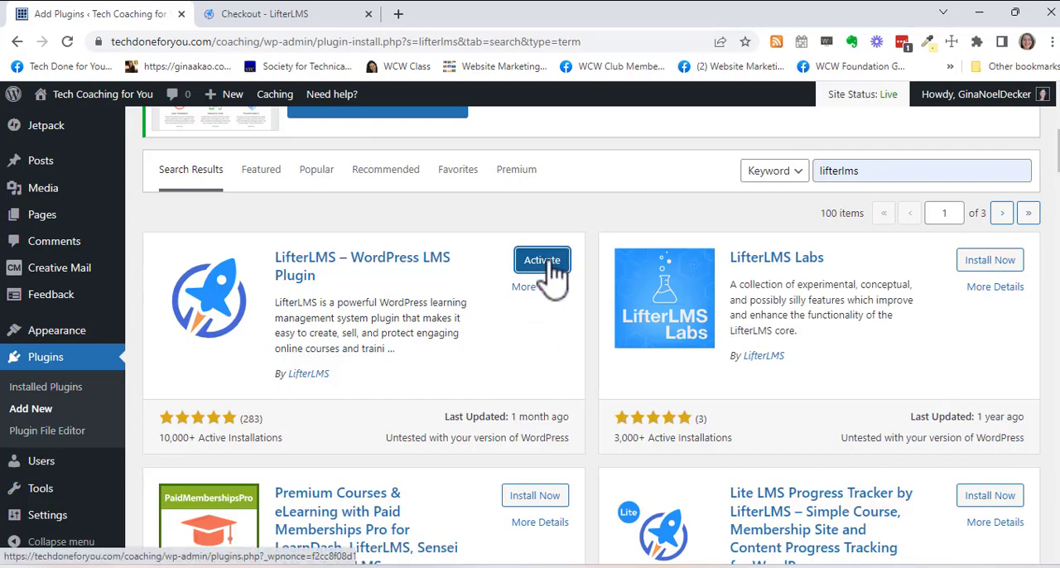
pyautogui.click(540, 261)
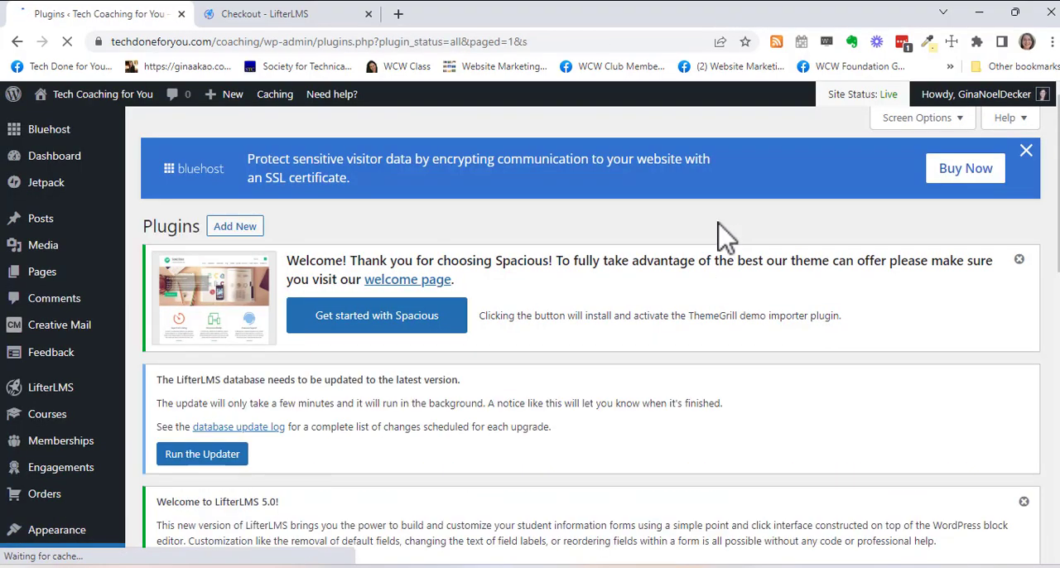
# - Look over the notices on the Plugins page and get started from the "Welcome to LifterLMS 5.0!" notice
pyautogui.scroll(-4, 719, 242)
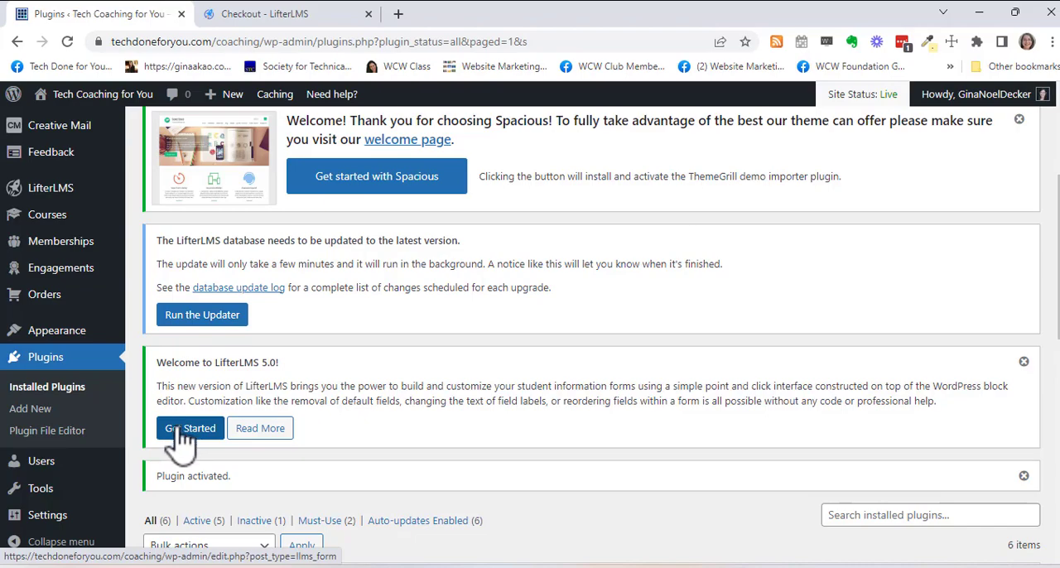
pyautogui.scroll(-3, 610, 390)
pyautogui.scroll(2, 580, 373)
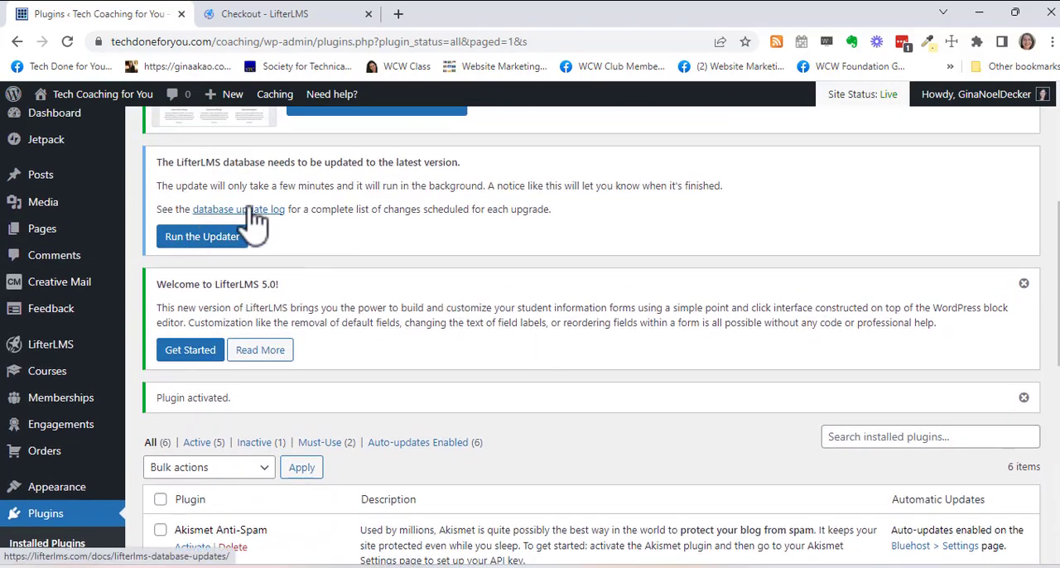
pyautogui.click(199, 352)
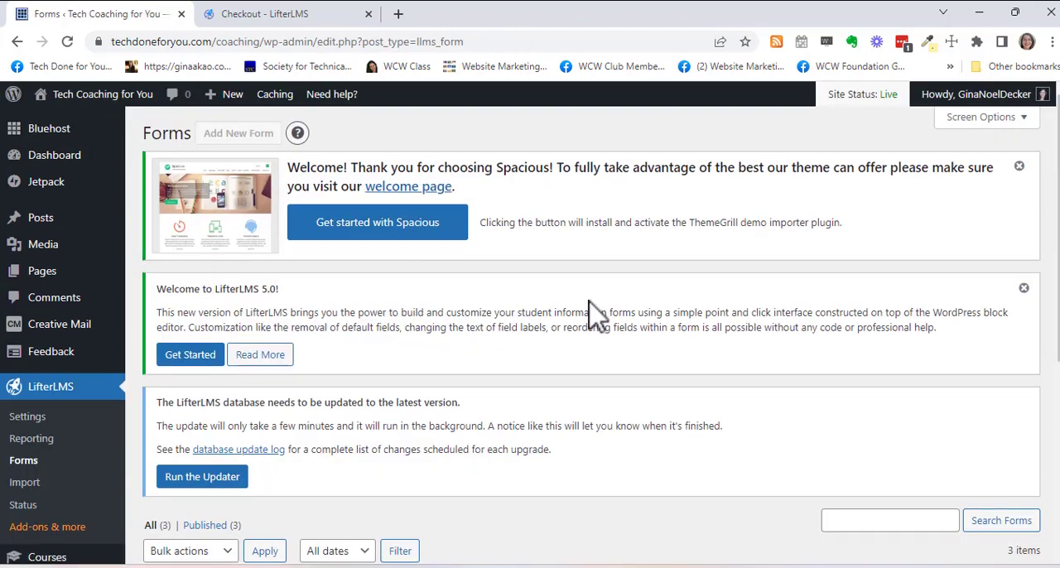
# - Open the further reading for the "Welcome to LifterLMS 5.0!" notice and return to the WordPress Forms page
pyautogui.scroll(-2, 595, 313)
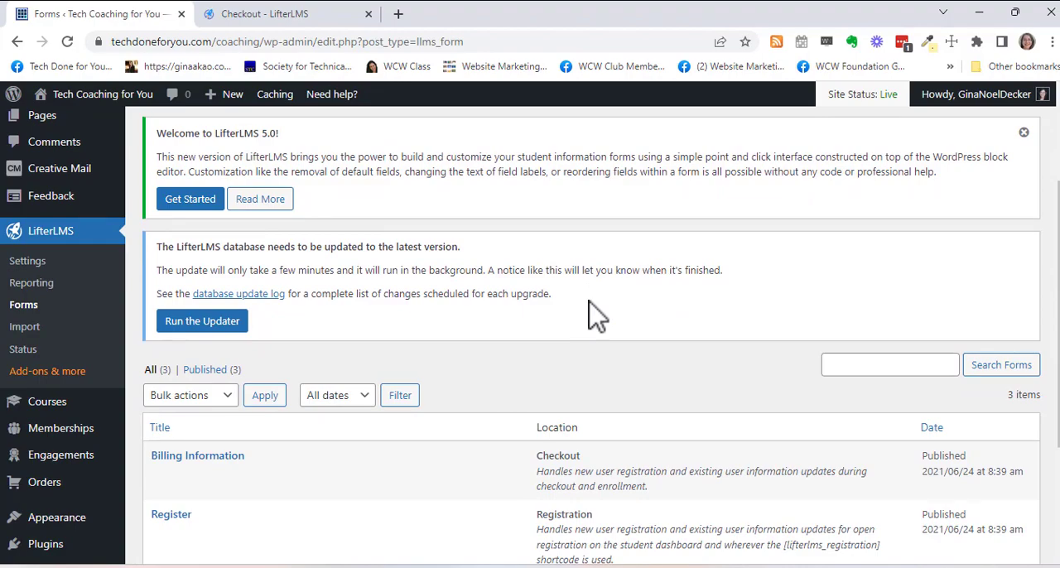
pyautogui.click(259, 200)
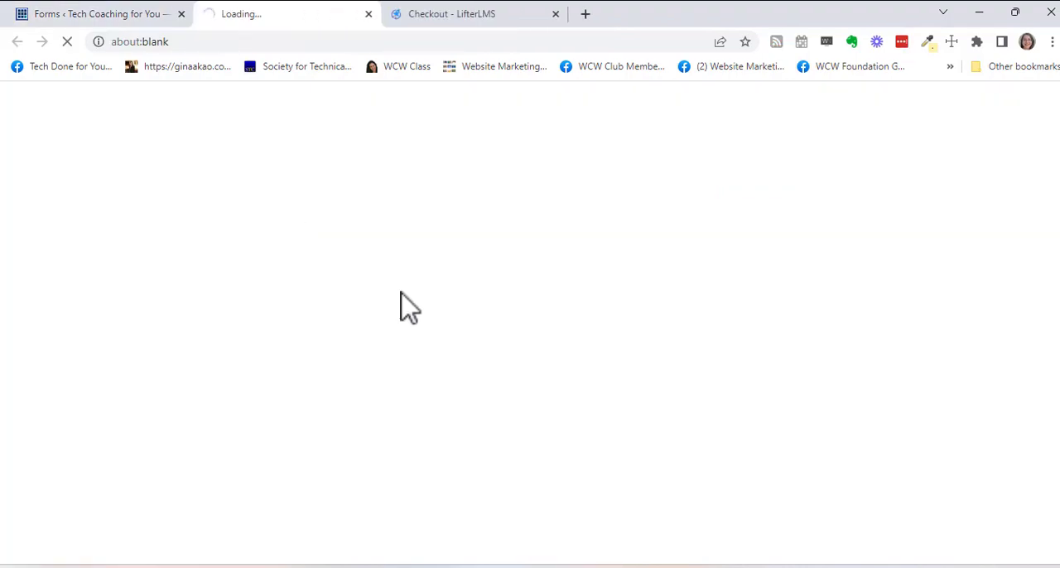
pyautogui.click(91, 18)
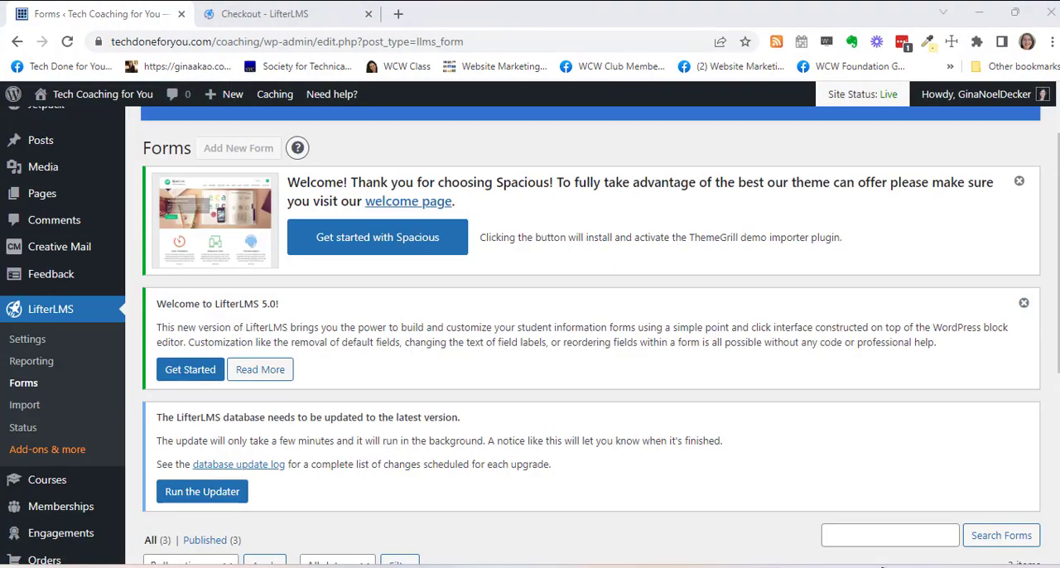
# - Run the LifterLMS database updater and accept the database backup prompt
pyautogui.scroll(-1, 298, 397)
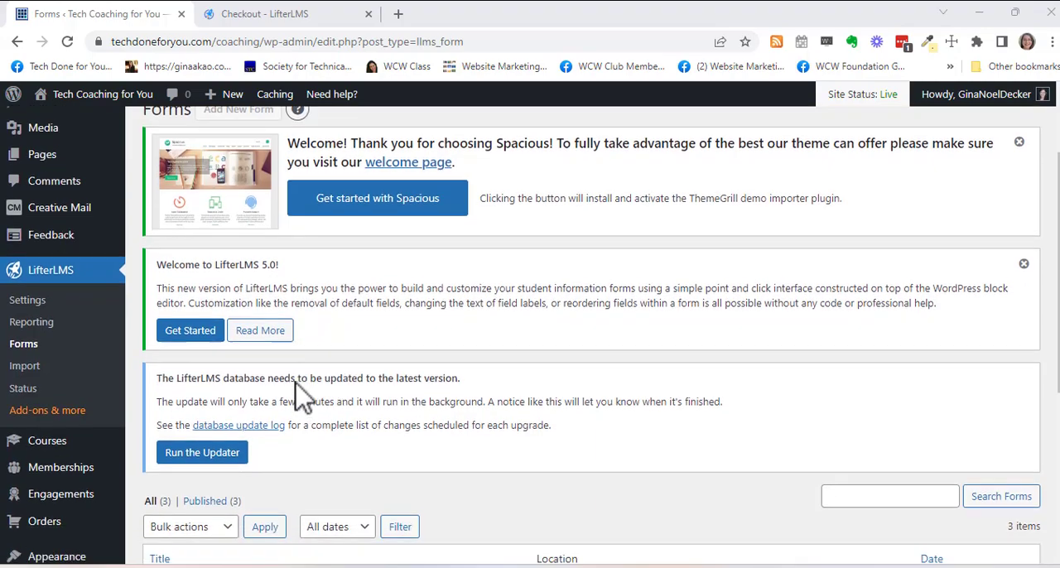
pyautogui.click(195, 418)
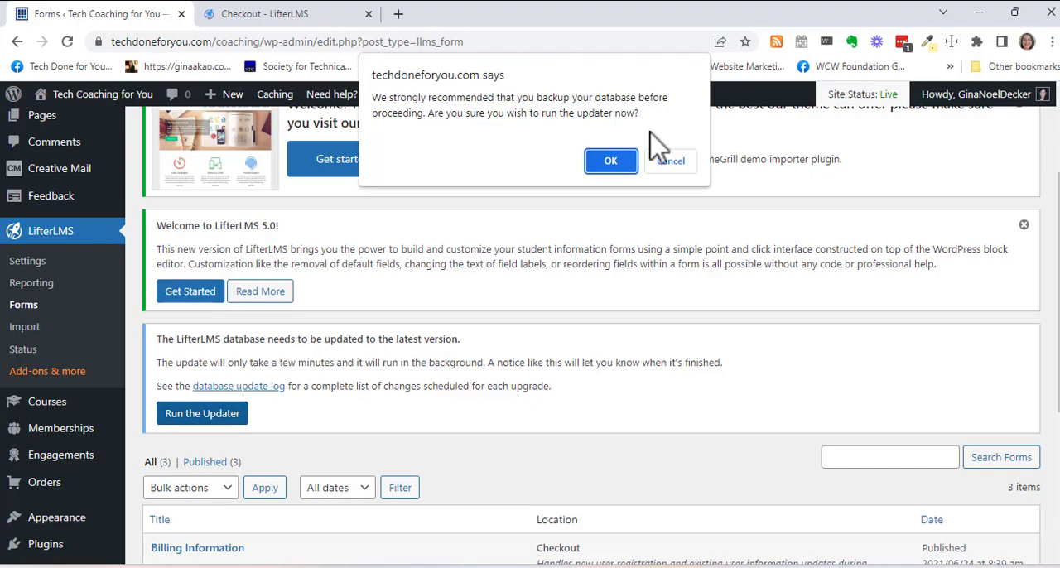
pyautogui.click(610, 162)
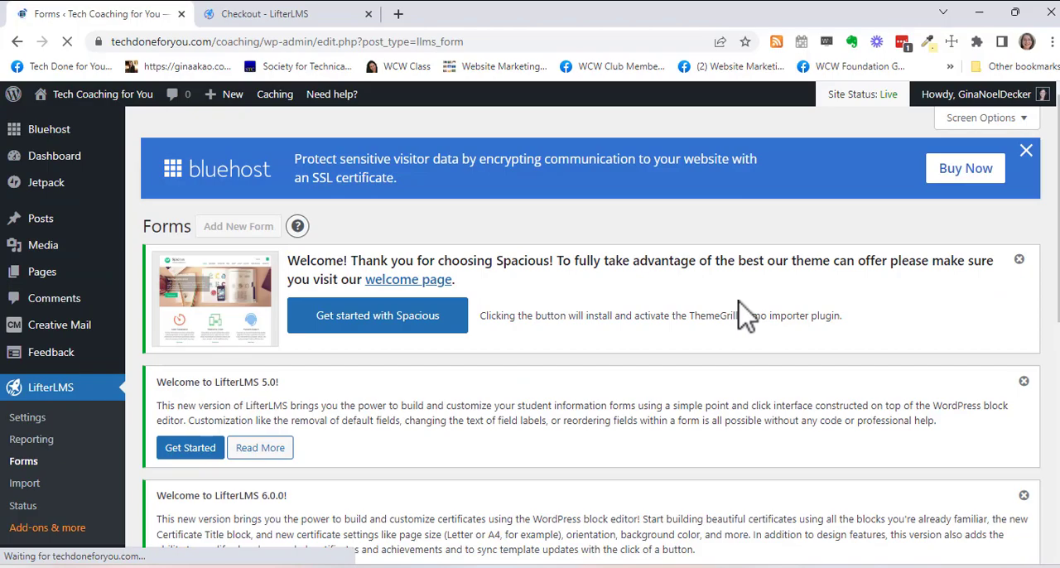
# - Review the LifterLMS welcome notices, database update notice and list of forms on the Forms page
pyautogui.scroll(-3, 745, 319)
pyautogui.scroll(-3, 745, 315)
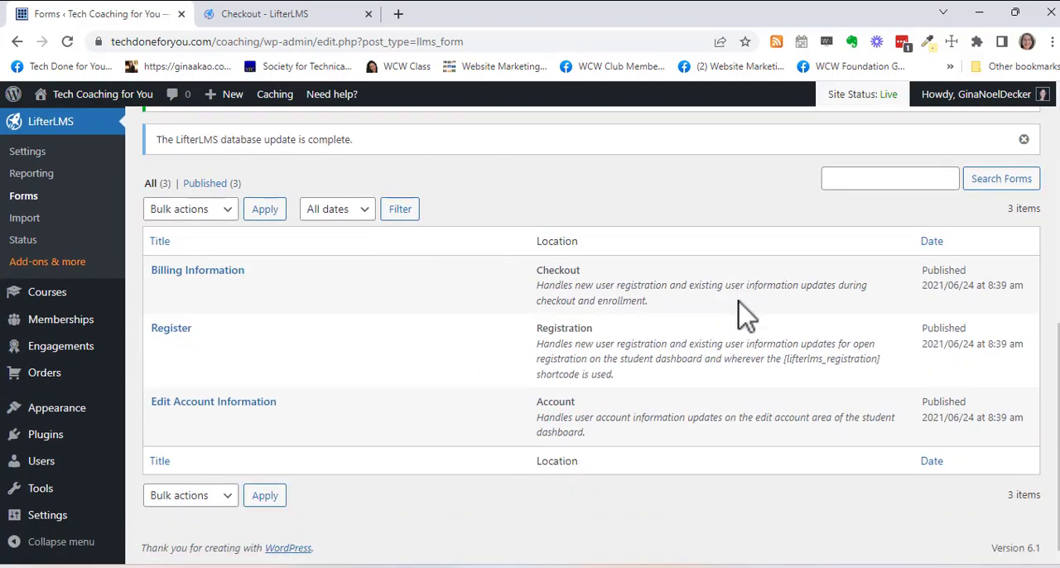
pyautogui.scroll(6, 746, 315)
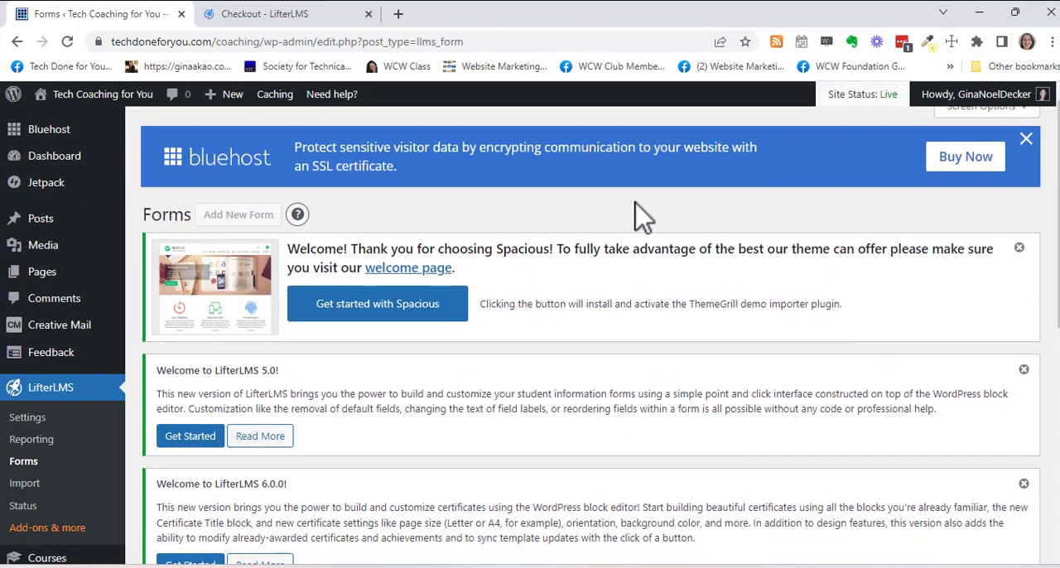
pyautogui.scroll(-1, 644, 217)
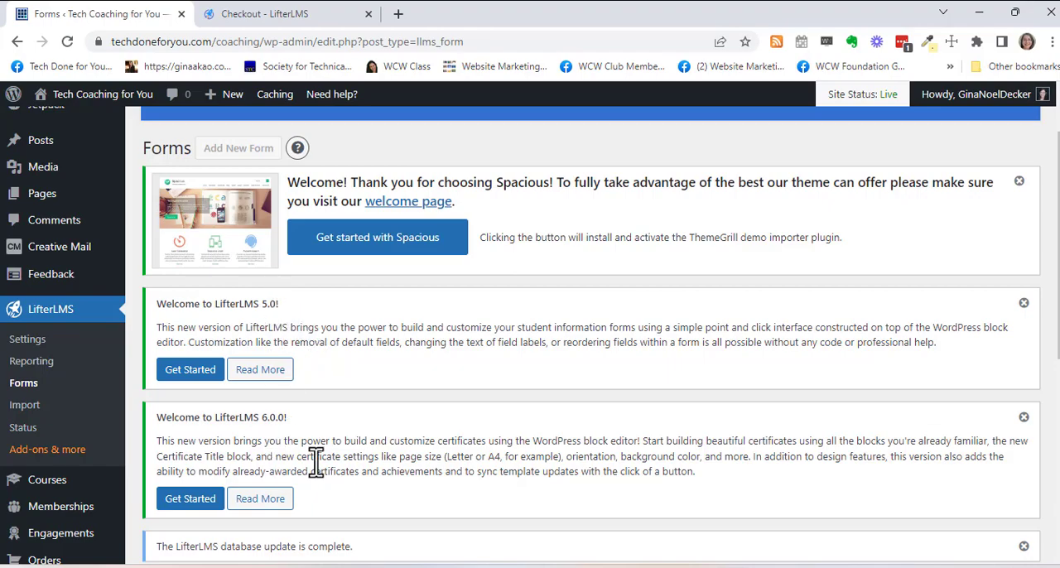
pyautogui.scroll(-2, 50, 430)
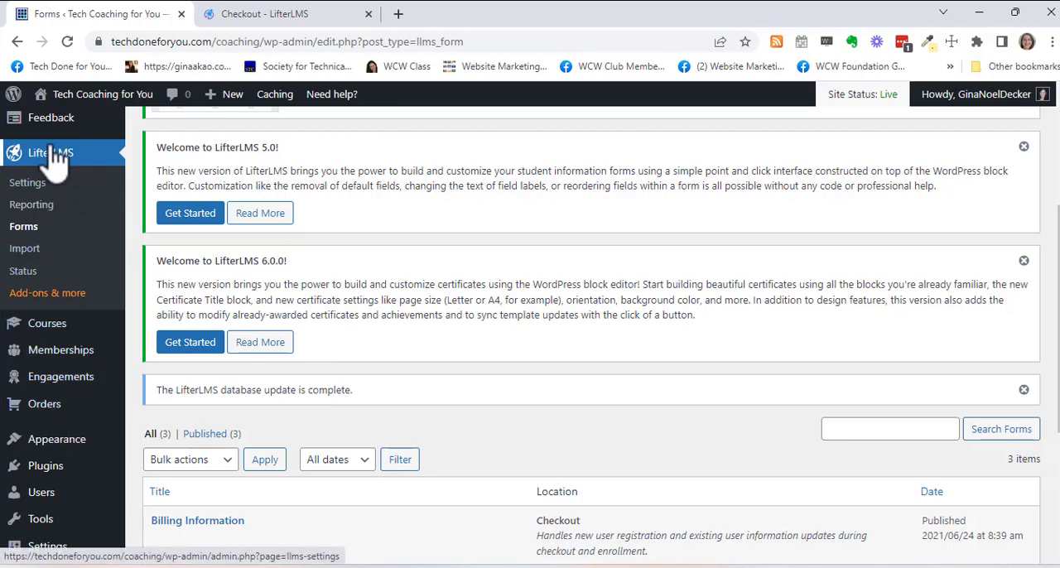
# - Open the LifterLMS Status page and look over its System Report, including the Support and WordPress sections
pyautogui.scroll(1, 49, 207)
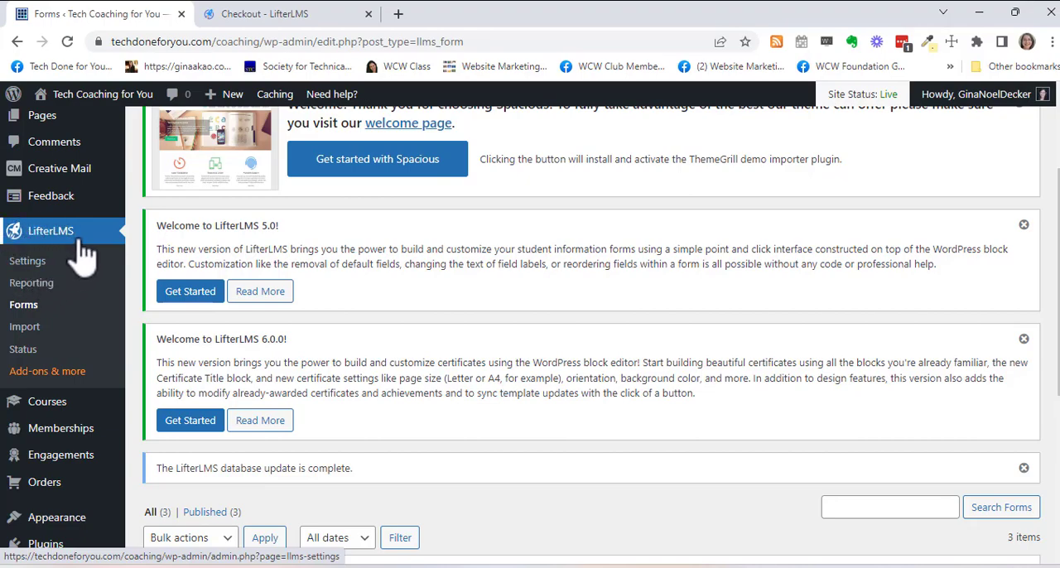
pyautogui.scroll(2, 82, 257)
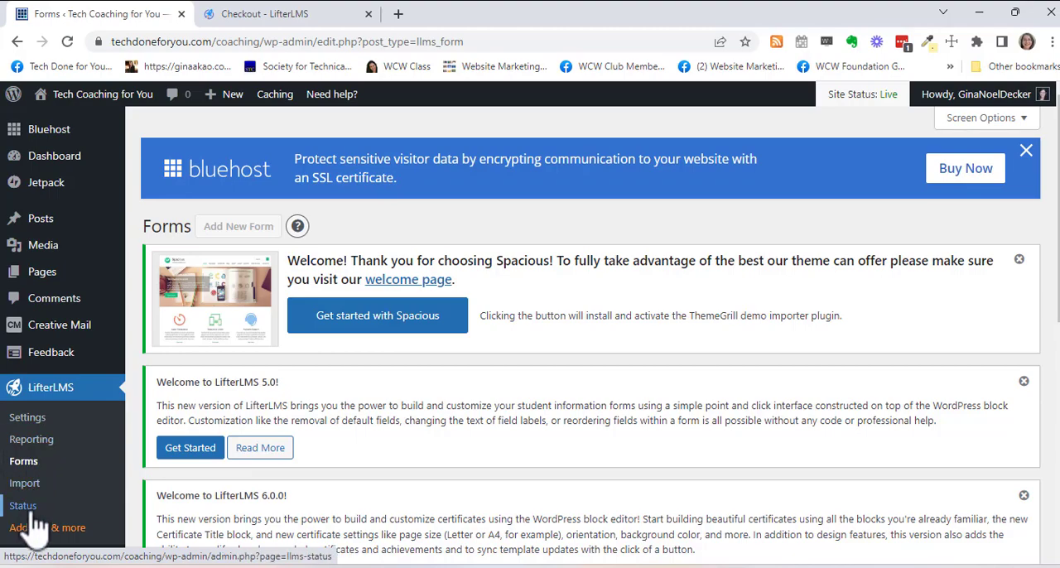
pyautogui.scroll(-1, 33, 521)
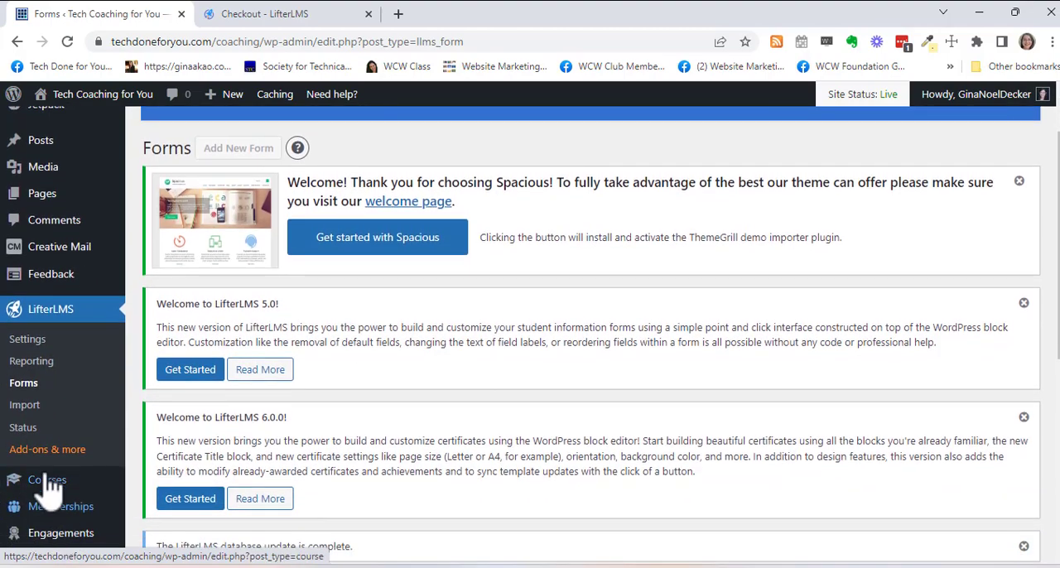
pyautogui.click(23, 427)
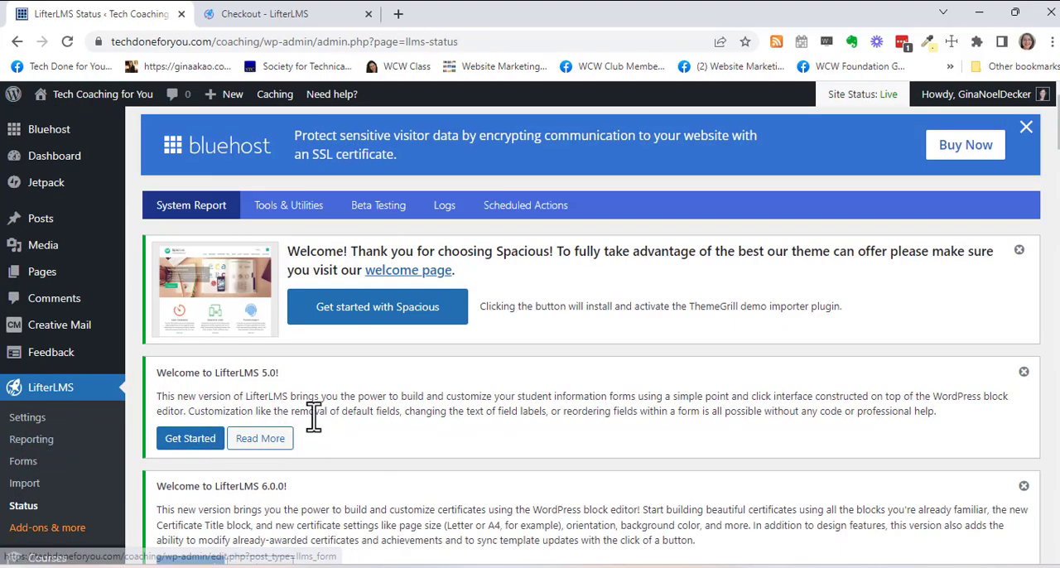
pyautogui.scroll(-4, 311, 427)
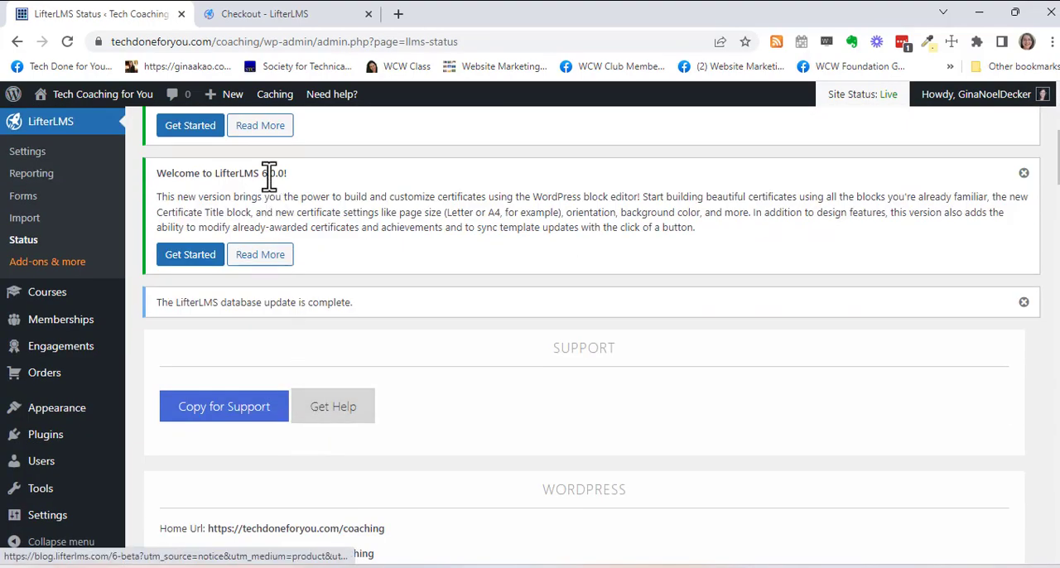
pyautogui.scroll(-2, 265, 404)
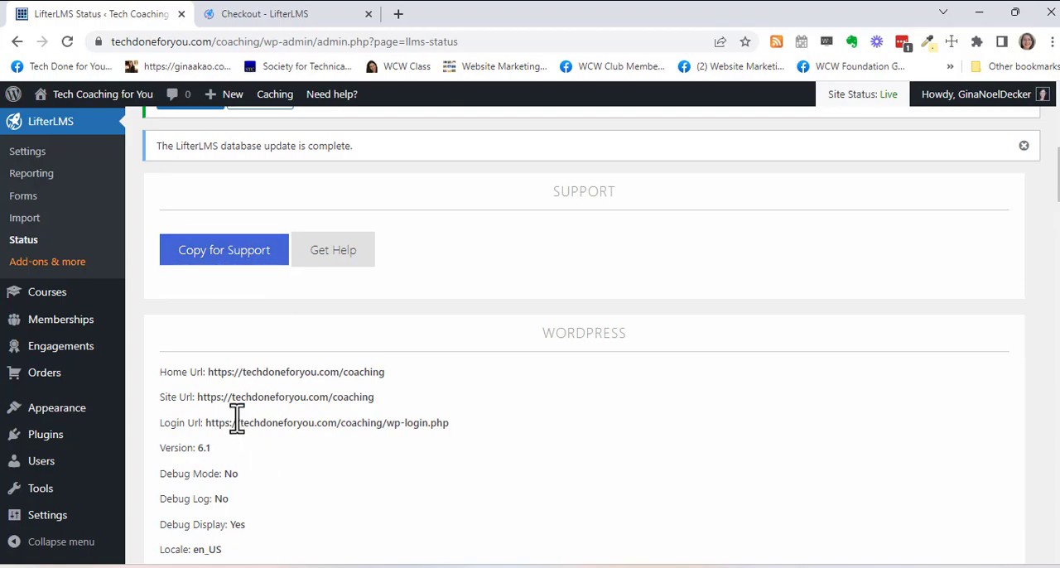
# - Open the LifterLMS Add-ons & more page and browse the available bundles, support and hosting offers
pyautogui.moveTo(41, 307)
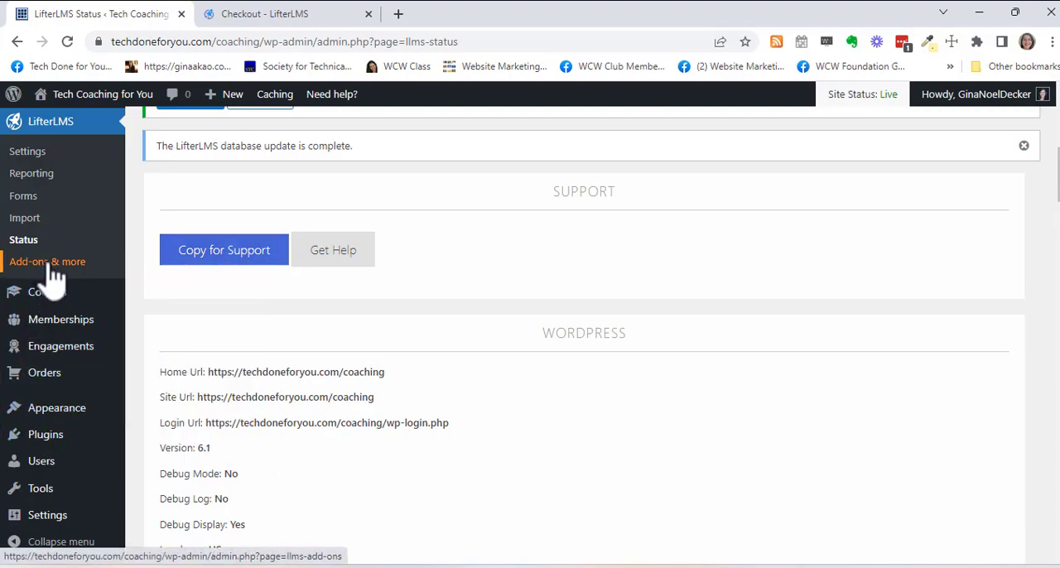
pyautogui.click(50, 267)
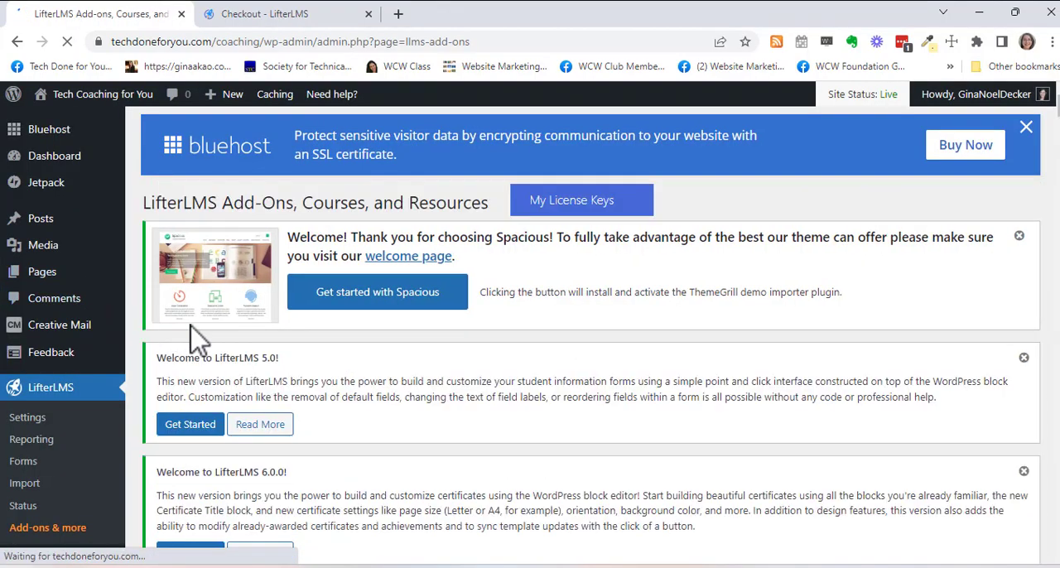
pyautogui.scroll(-3, 518, 418)
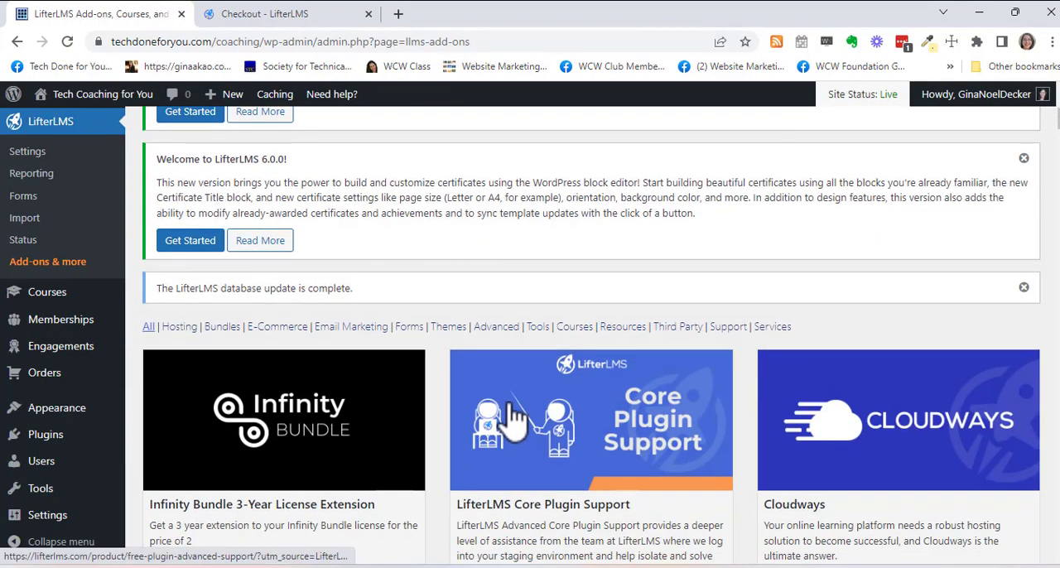
pyautogui.scroll(-2, 509, 410)
pyautogui.scroll(-2, 514, 414)
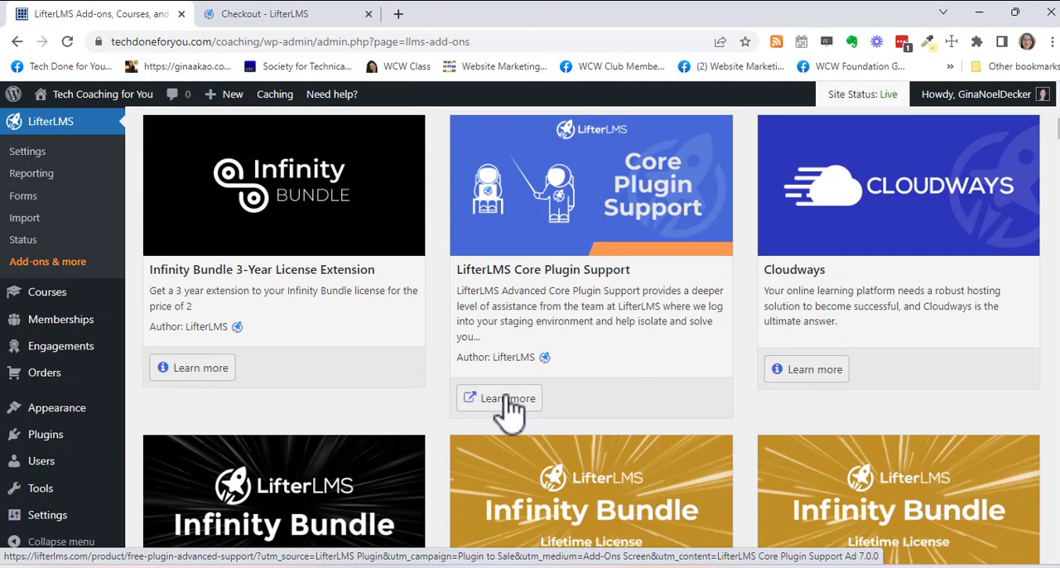
# - Browse the add-ons catalogue from the Infinity, Earth and Universe bundles through the learning add-ons, free courses and third-party integrations
pyautogui.scroll(-2, 507, 405)
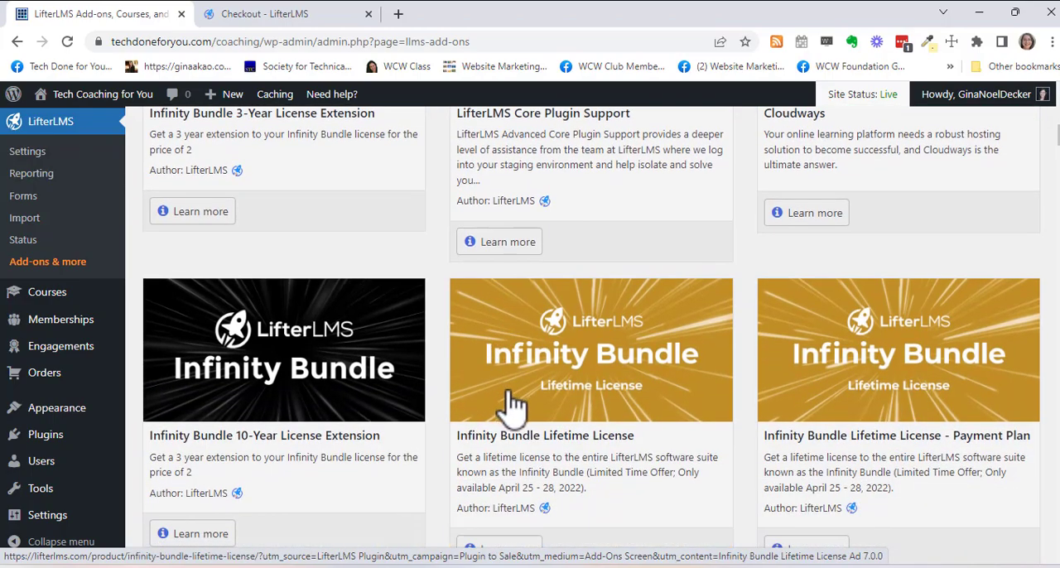
pyautogui.scroll(-5, 559, 412)
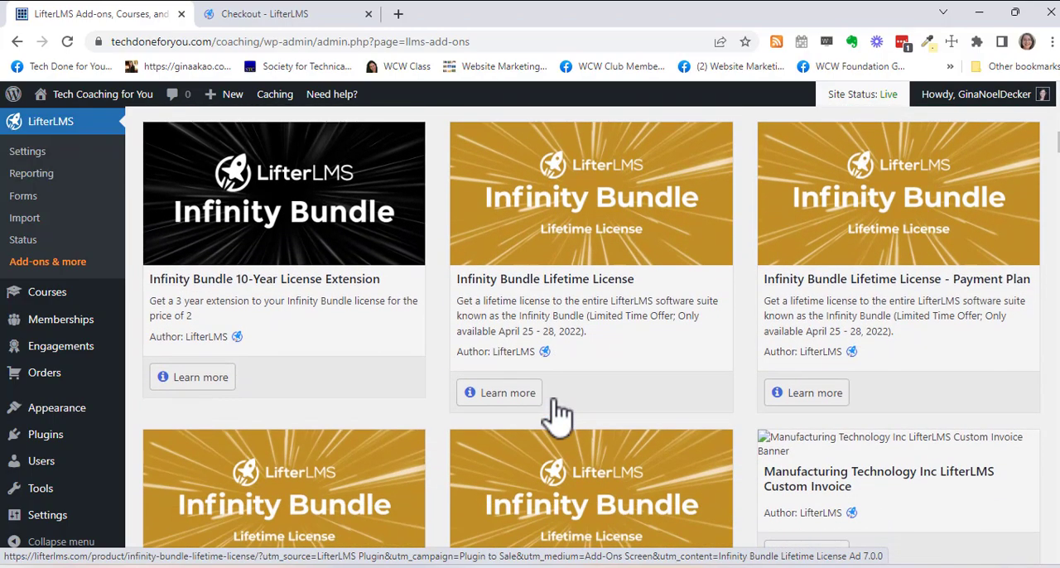
pyautogui.scroll(-3, 559, 411)
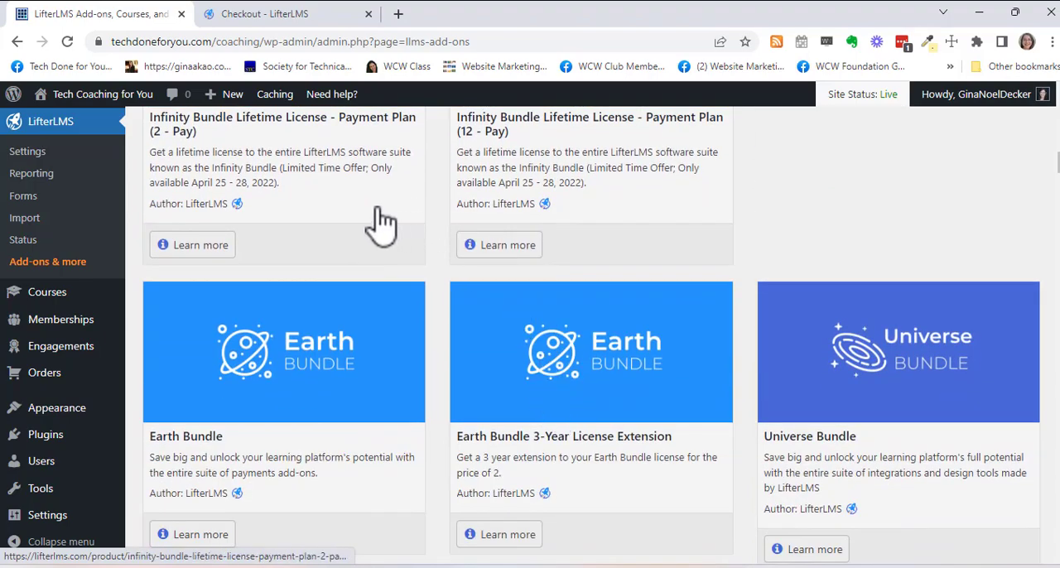
pyautogui.scroll(-2, 284, 365)
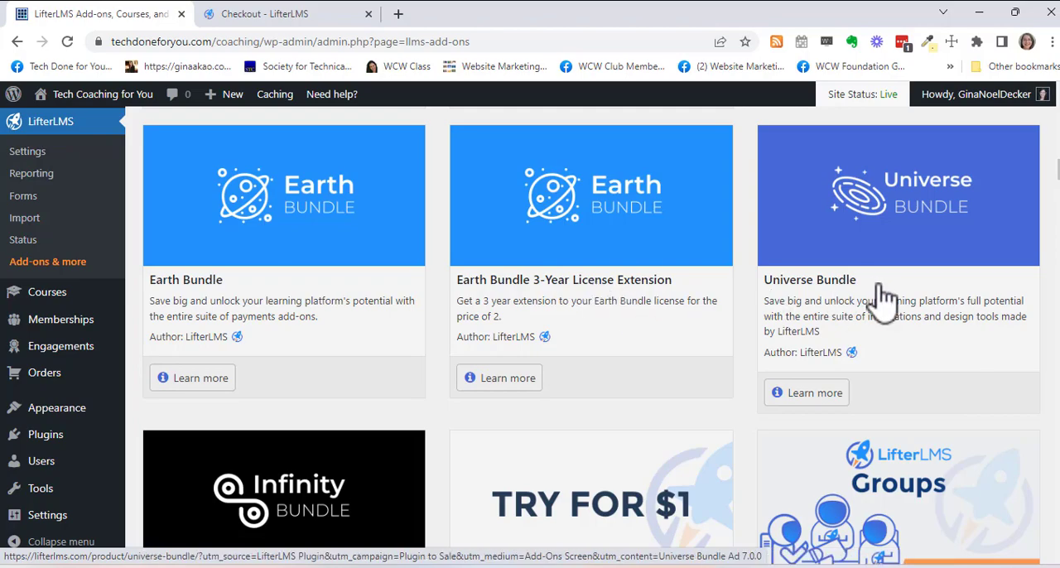
pyautogui.scroll(-4, 884, 298)
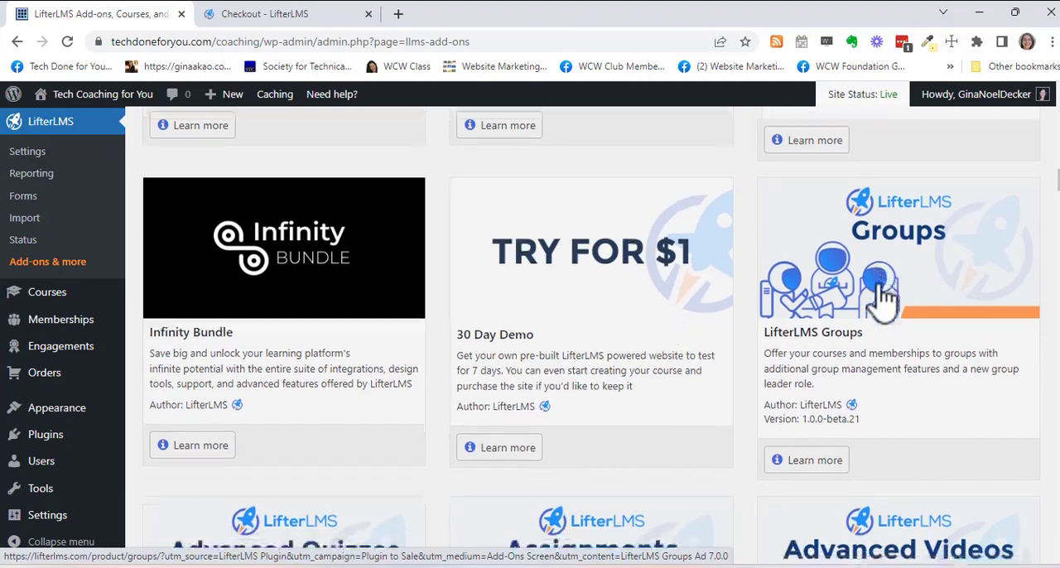
pyautogui.scroll(-5, 885, 298)
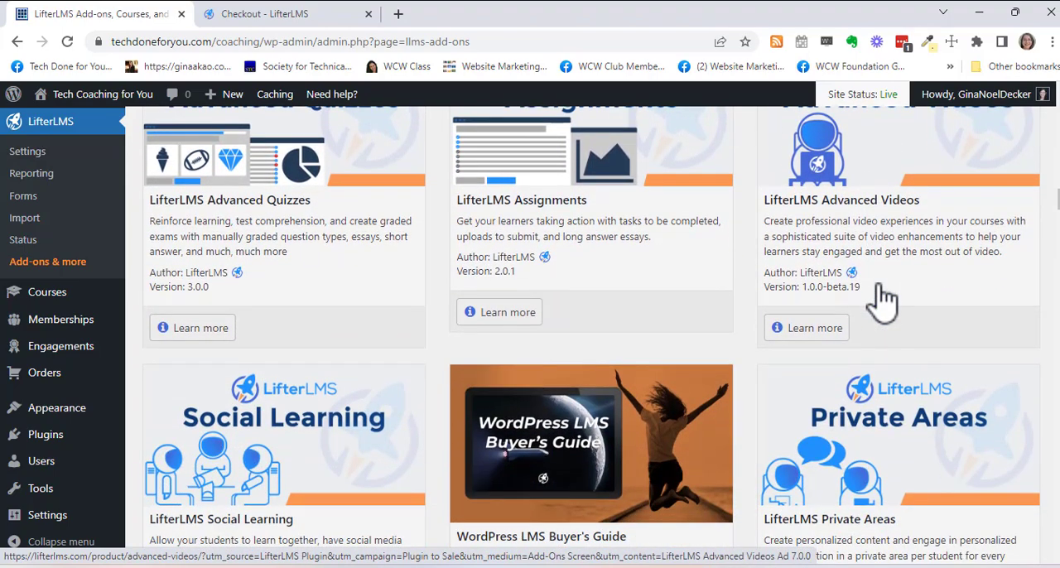
pyautogui.scroll(-6, 884, 298)
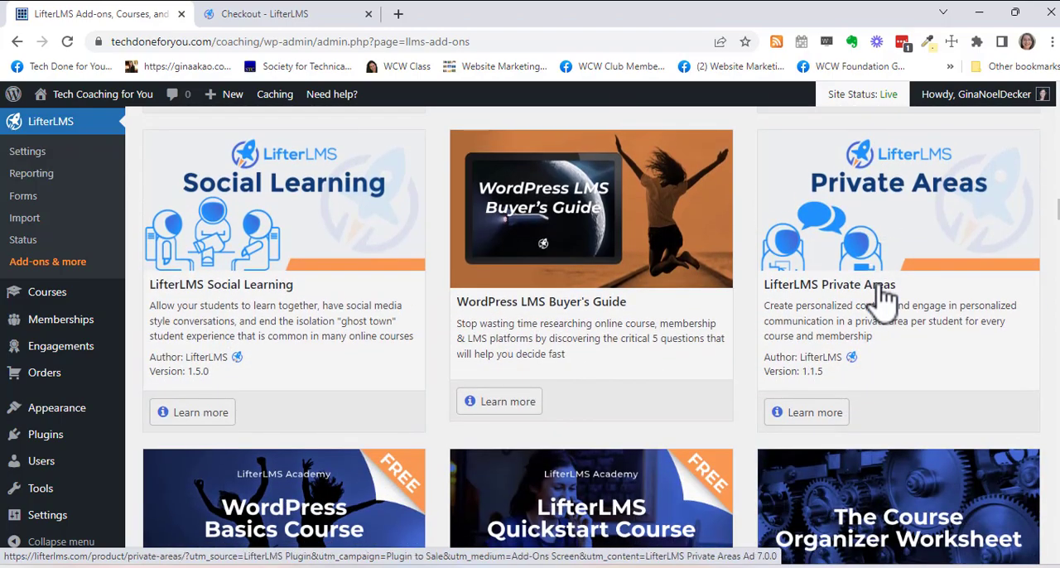
pyautogui.scroll(-2, 884, 298)
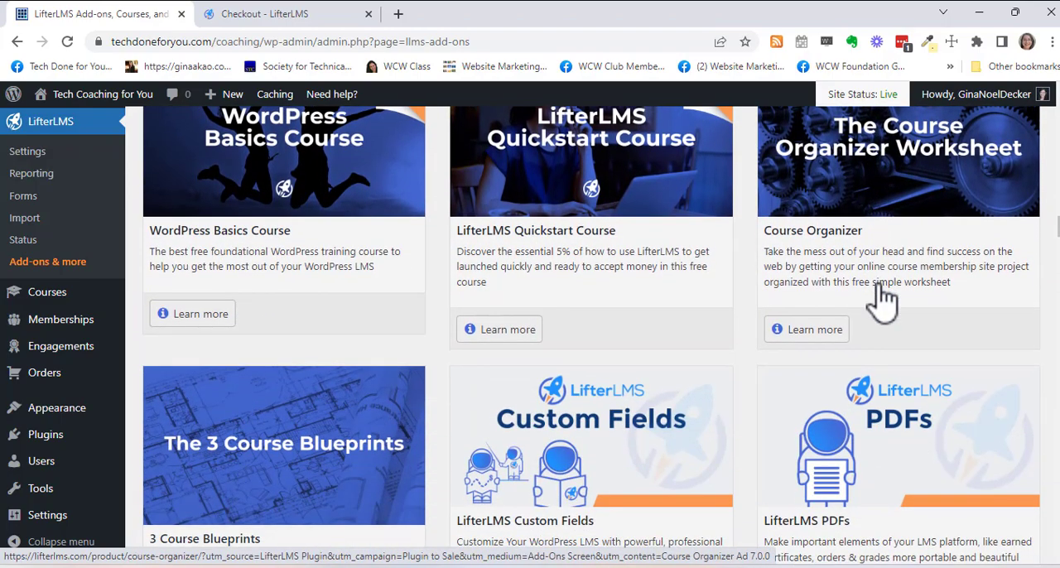
pyautogui.scroll(-6, 885, 298)
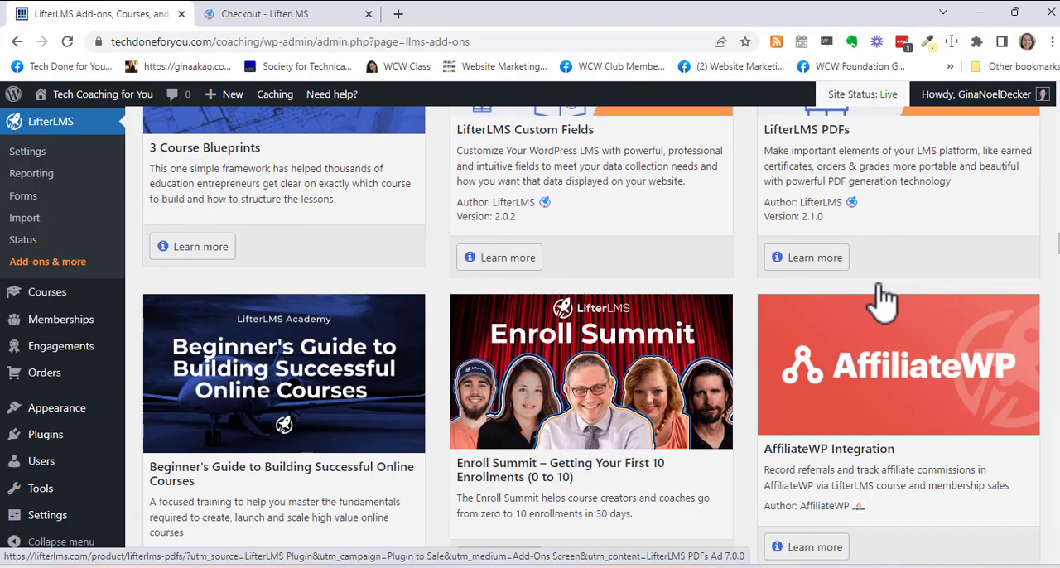
pyautogui.scroll(-4, 884, 298)
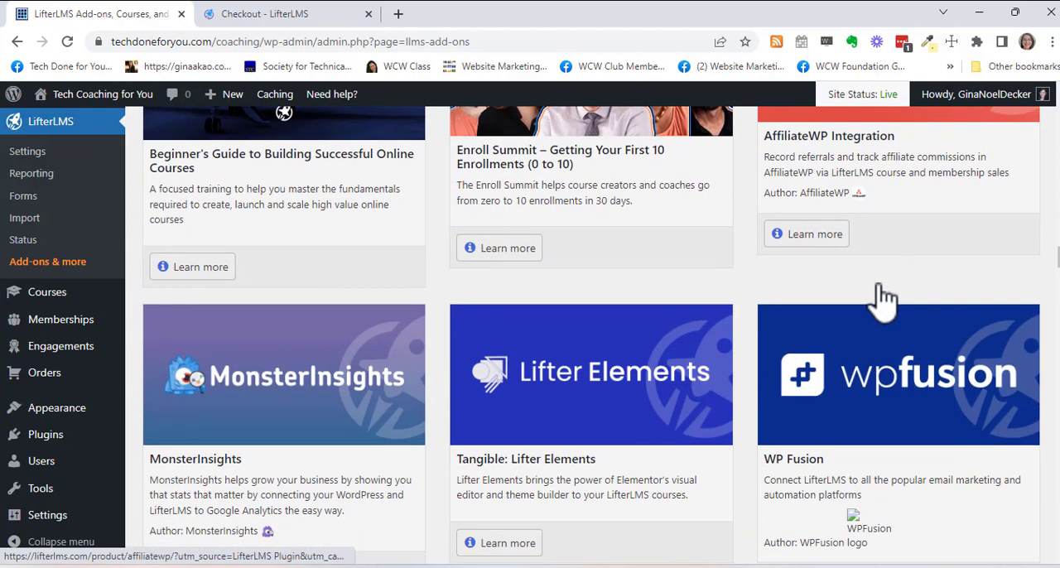
# - Look over the payment add-ons in the catalogue, including Stripe, PayPal, WooCommerce and Authorize.Net
pyautogui.scroll(-5, 885, 298)
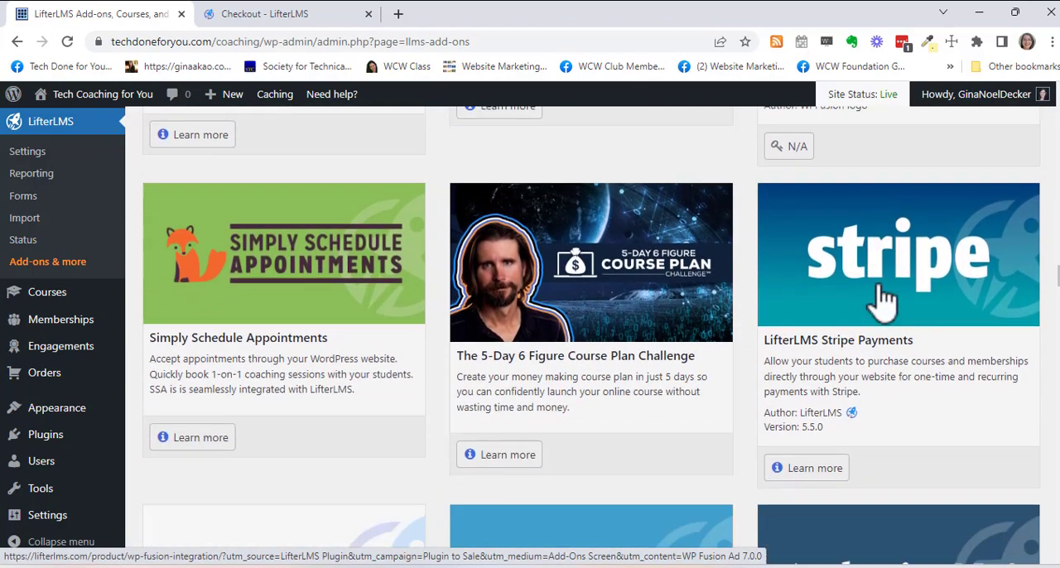
pyautogui.scroll(-2, 885, 298)
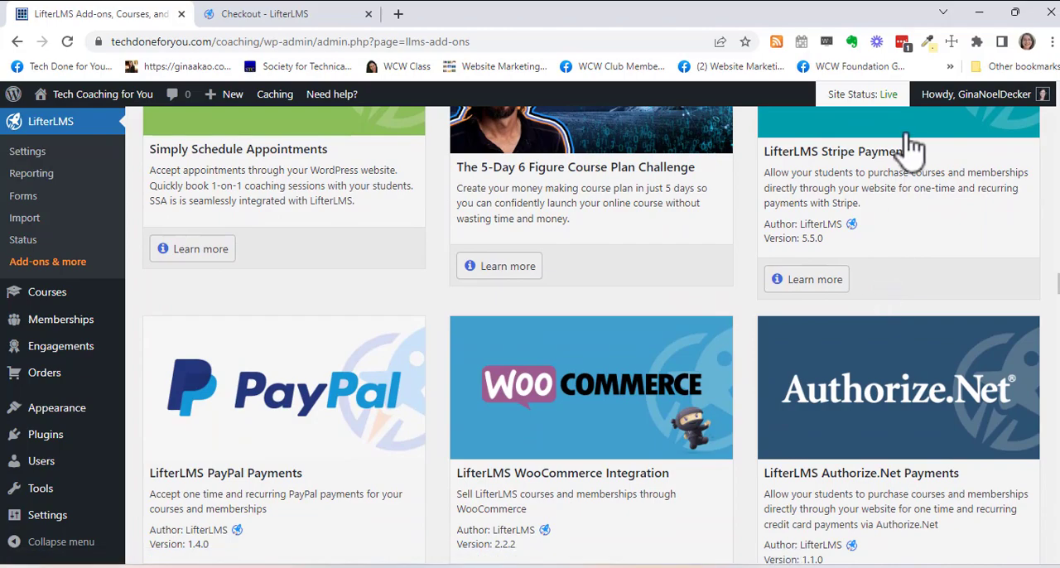
pyautogui.scroll(1, 927, 174)
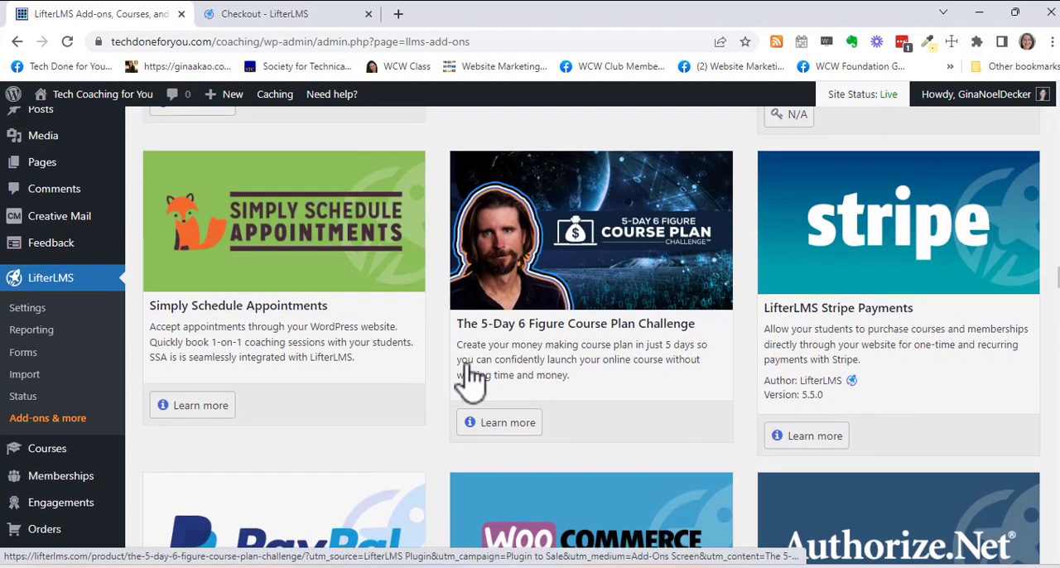
pyautogui.scroll(-2, 496, 373)
pyautogui.scroll(-1, 381, 402)
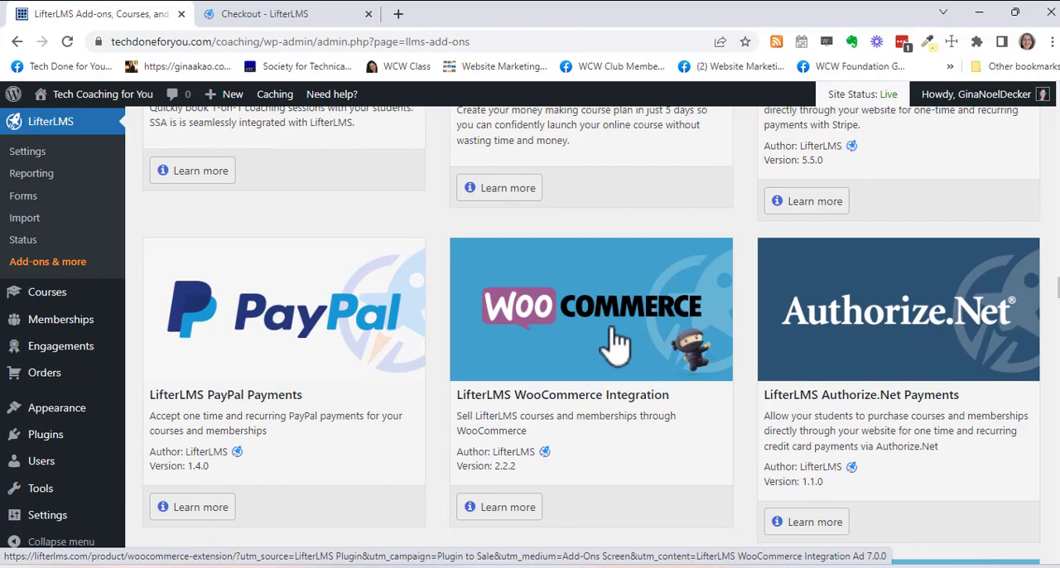
pyautogui.scroll(-1, 614, 344)
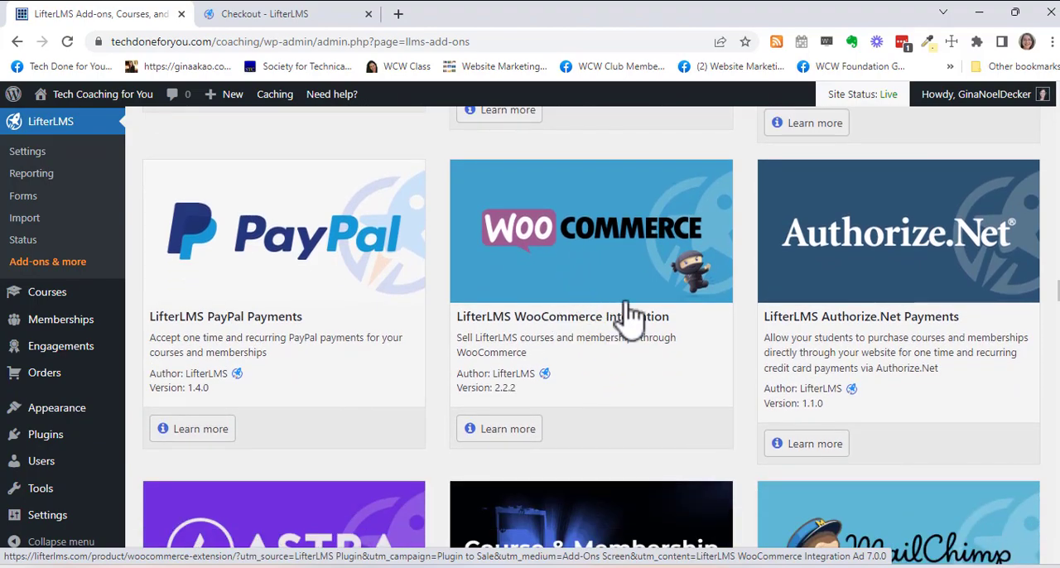
# - Open the LifterLMS WooCommerce Integration product page and show the pricing for purchasing just this add-on
pyautogui.click(534, 281)
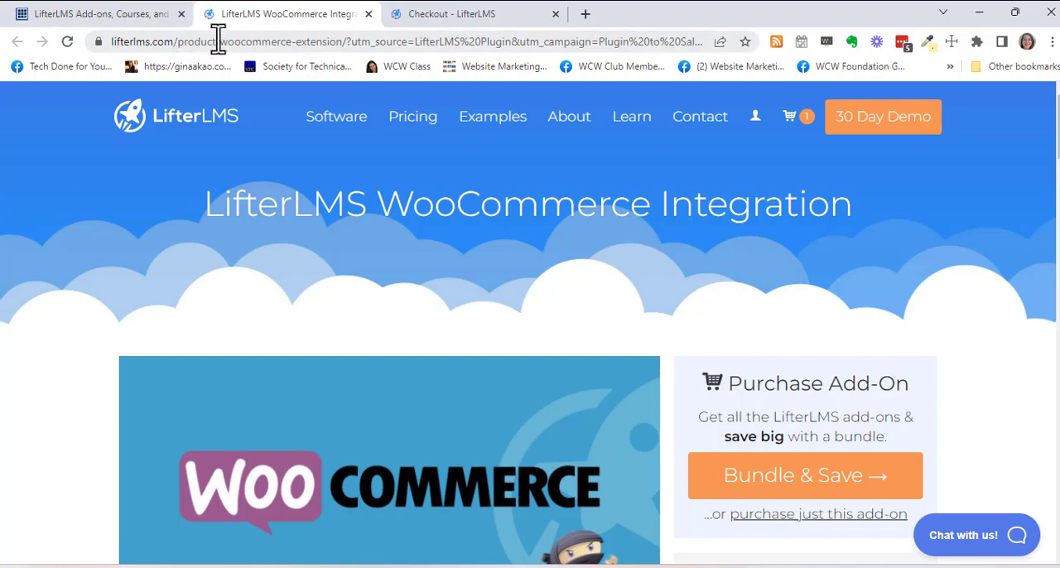
pyautogui.scroll(-4, 366, 418)
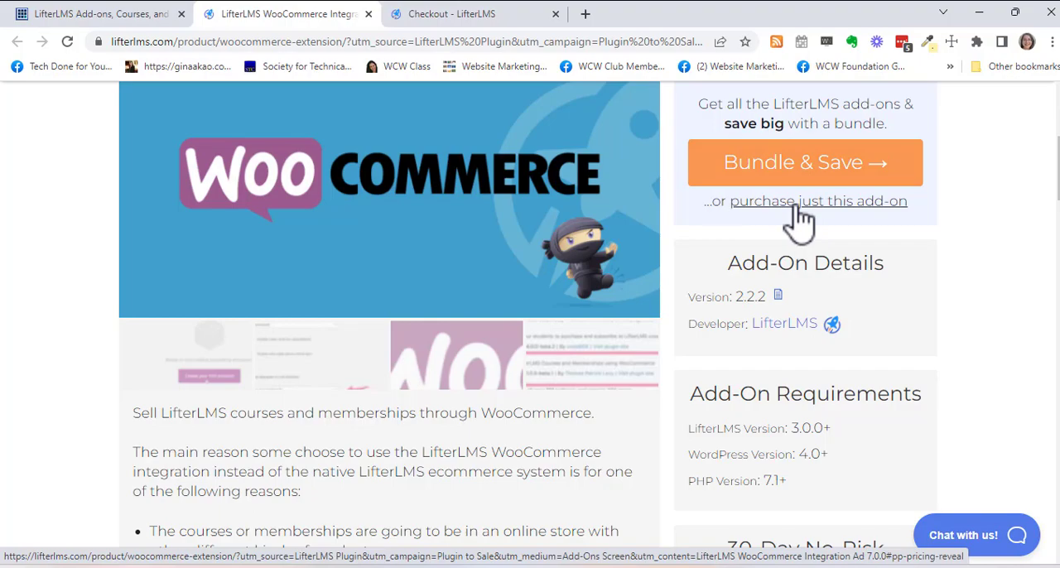
pyautogui.click(799, 202)
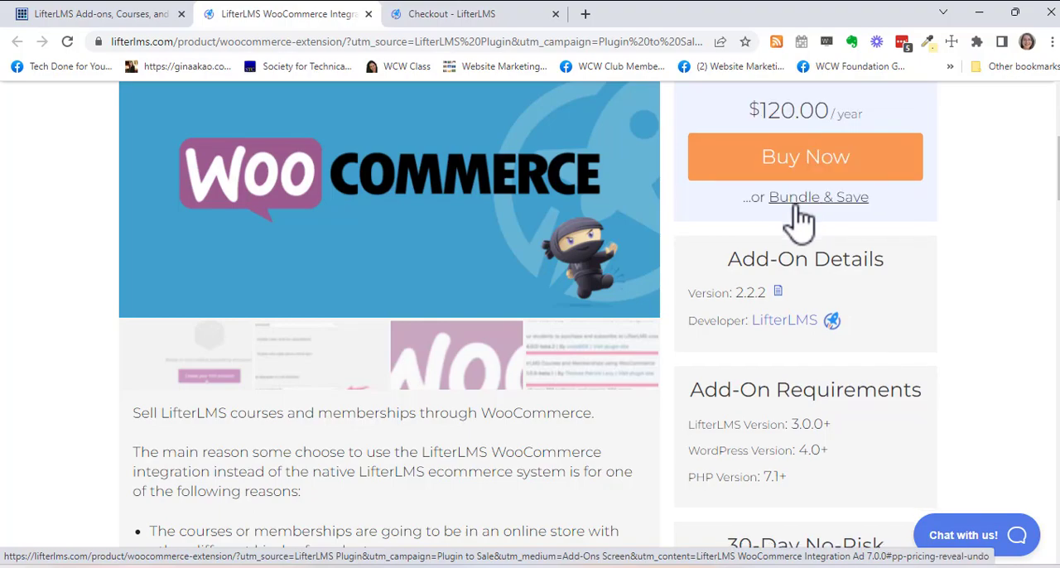
pyautogui.scroll(3, 988, 267)
pyautogui.scroll(-2, 989, 262)
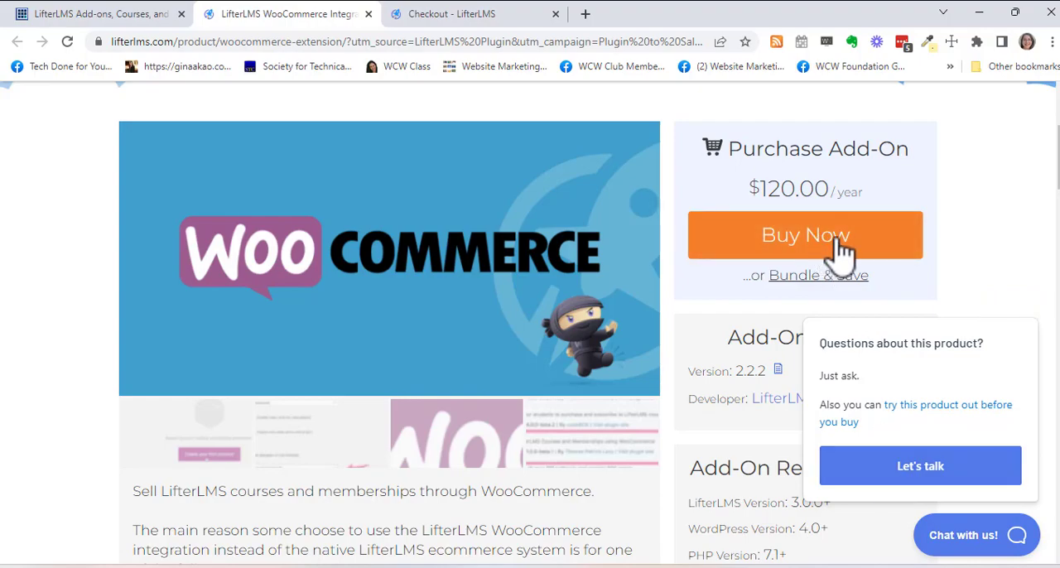
# - Return to the WordPress admin and open the Courses page at its list of course templates
pyautogui.click(102, 18)
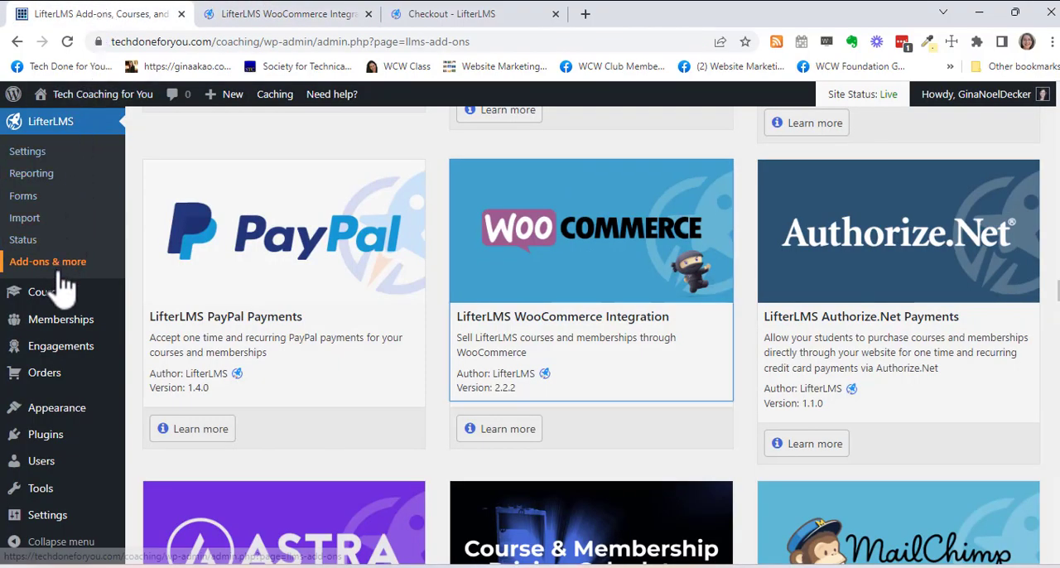
pyautogui.moveTo(64, 292)
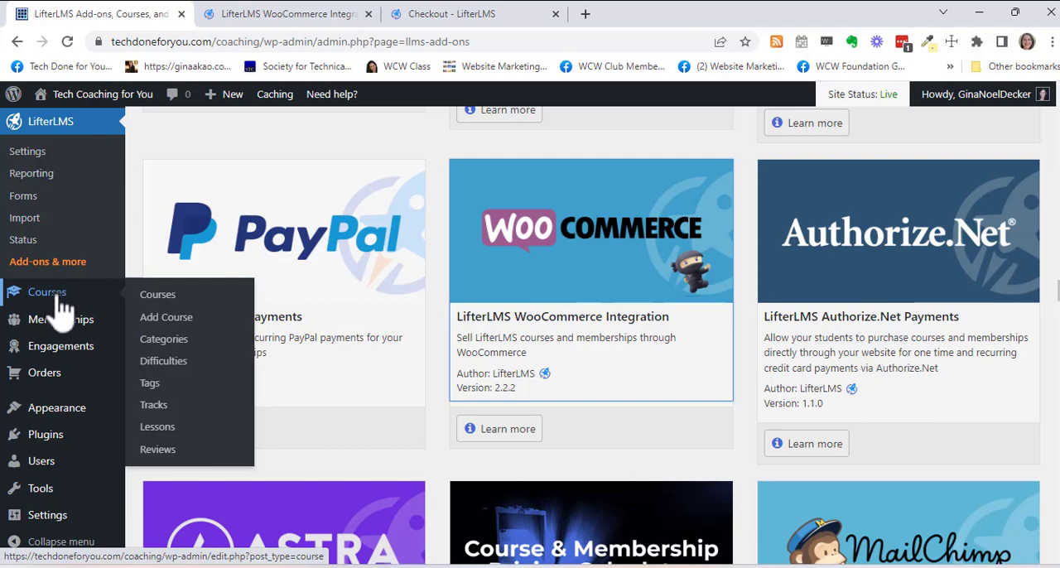
pyautogui.moveTo(13, 93)
pyautogui.scroll(2, 52, 310)
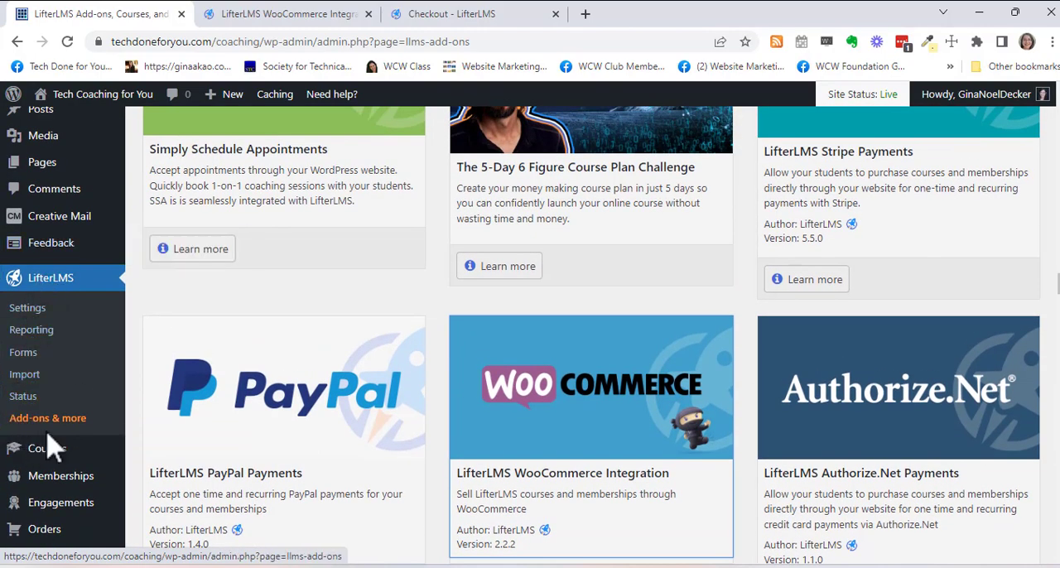
pyautogui.moveTo(46, 448)
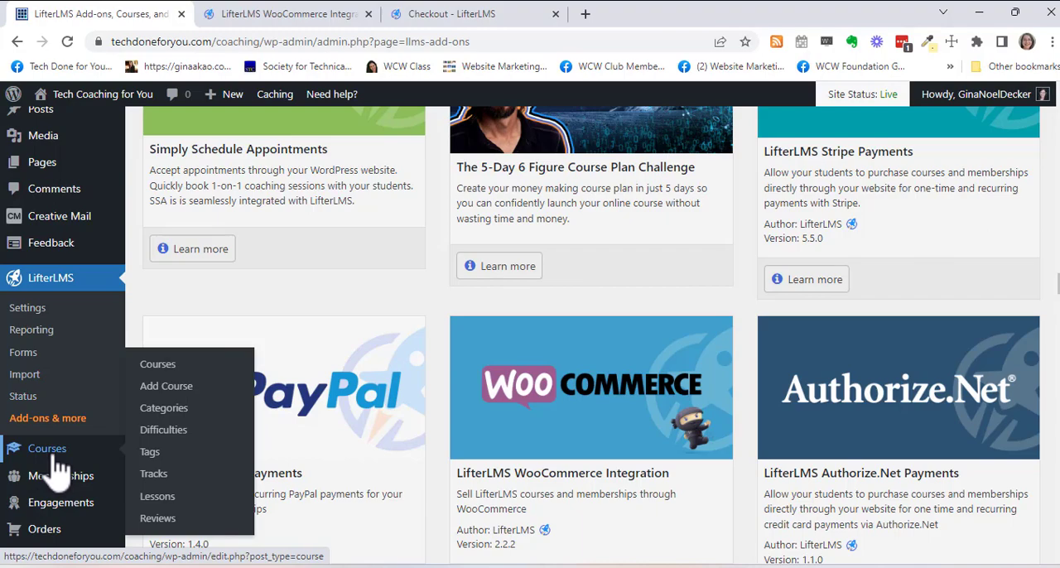
pyautogui.click(43, 454)
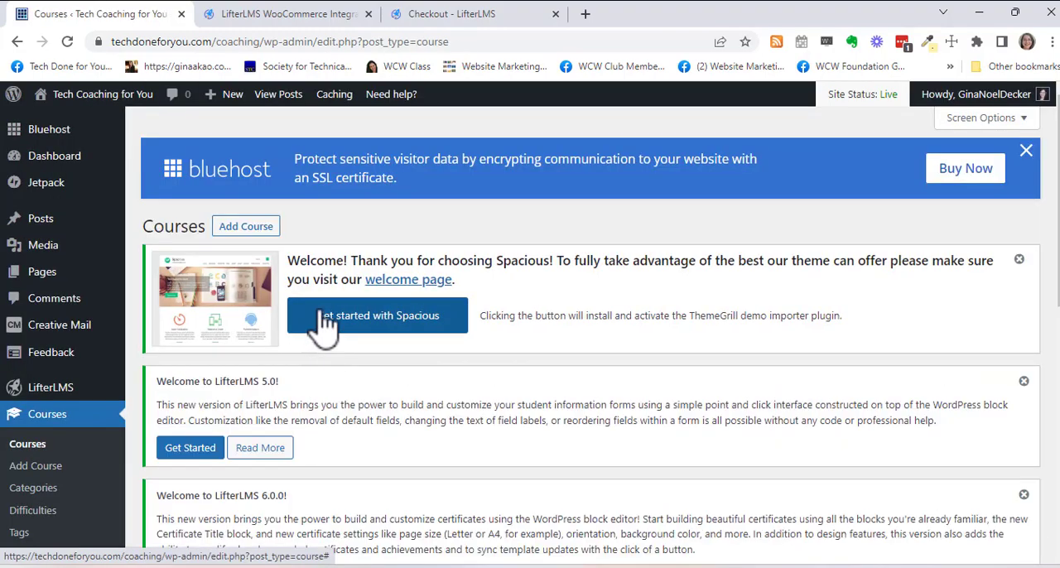
pyautogui.scroll(-4, 402, 284)
pyautogui.scroll(-5, 407, 290)
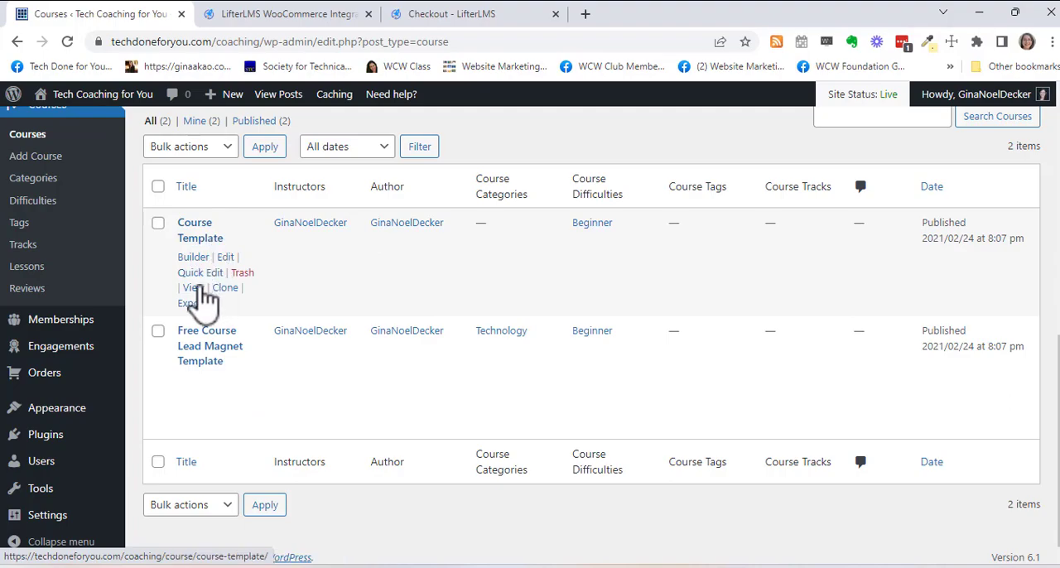
# - View the Course Template course on the live site
pyautogui.click(195, 289)
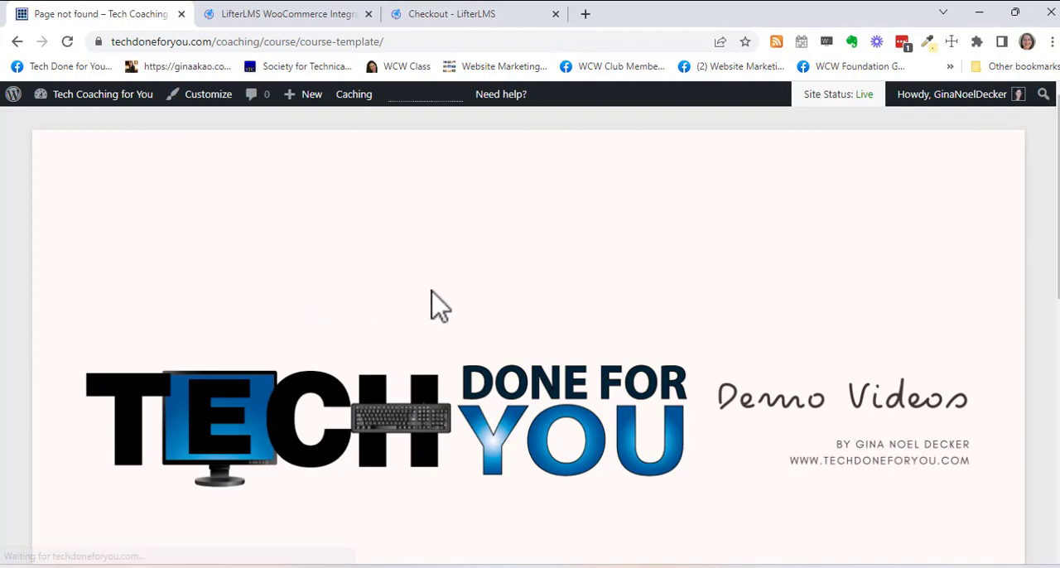
pyautogui.scroll(-2, 435, 306)
# - Open the Course Template course for editing and update it as it stands
pyautogui.scroll(-2, 436, 307)
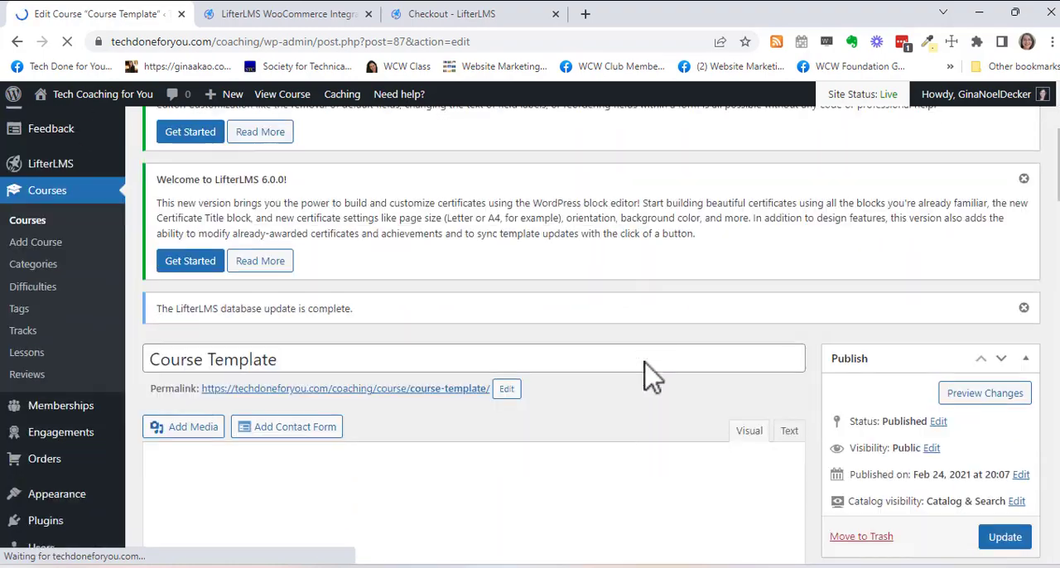
pyautogui.scroll(-3, 648, 374)
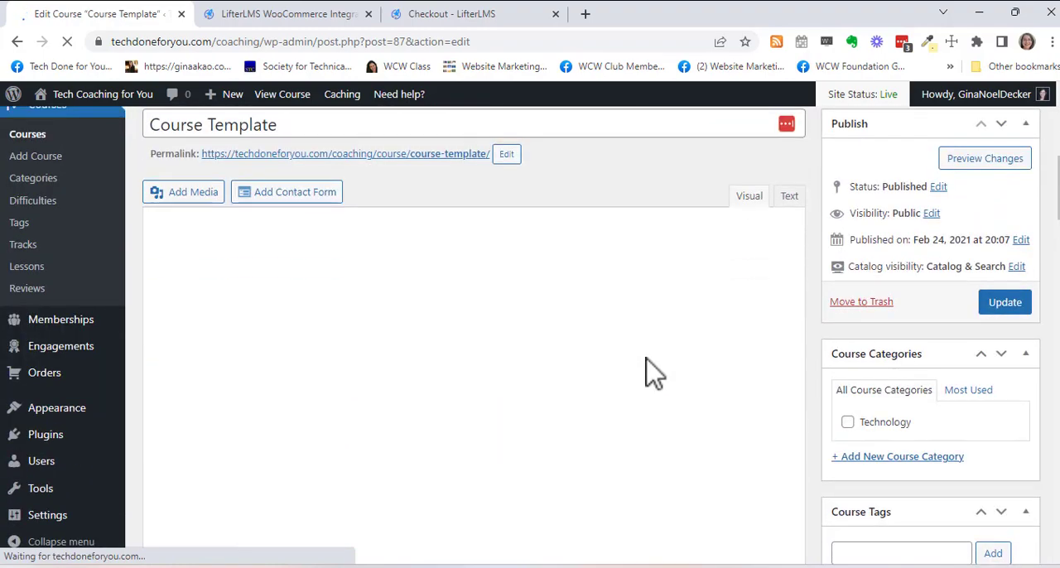
pyautogui.click(1005, 303)
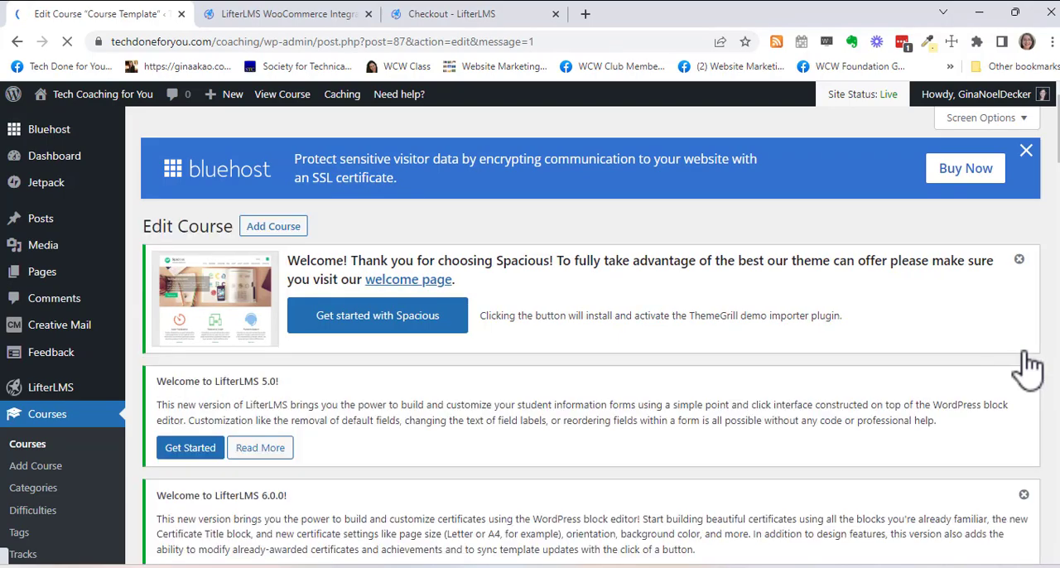
# - Review the Course Template's sample content in the editor, from the course hook and brand logos to the journey section
pyautogui.scroll(-4, 378, 389)
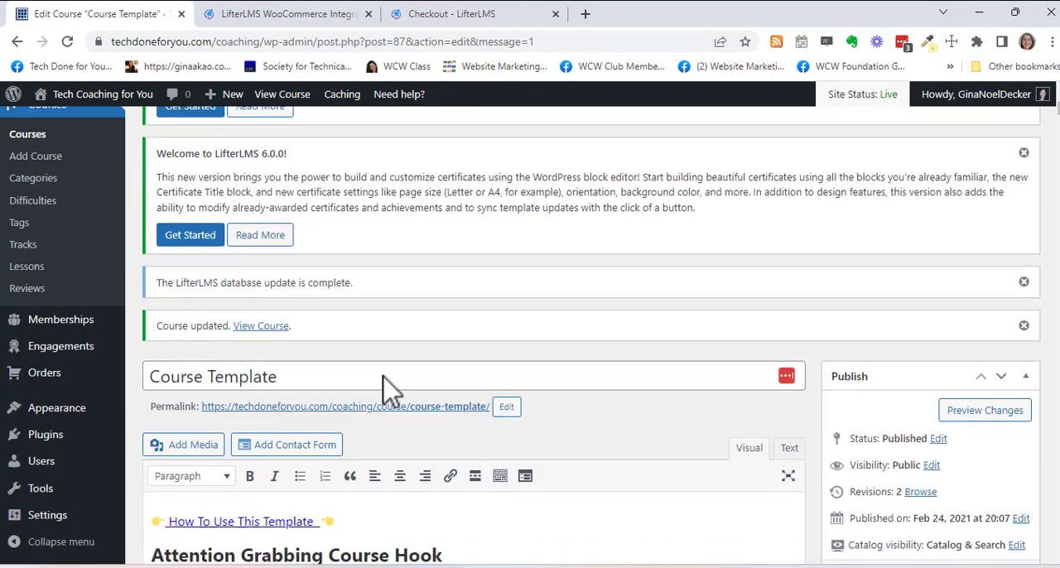
pyautogui.scroll(-2, 385, 377)
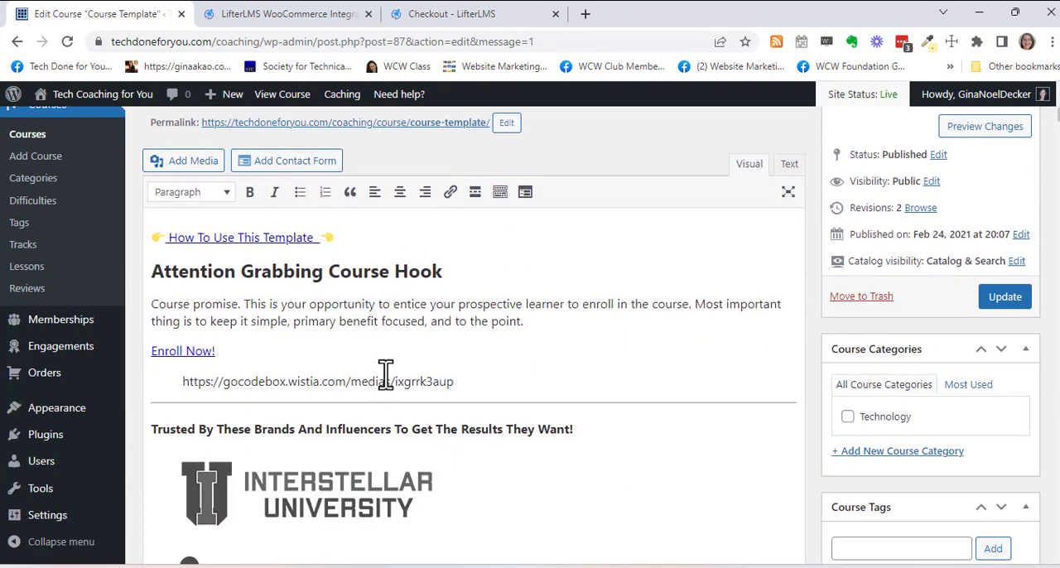
pyautogui.scroll(2, 386, 245)
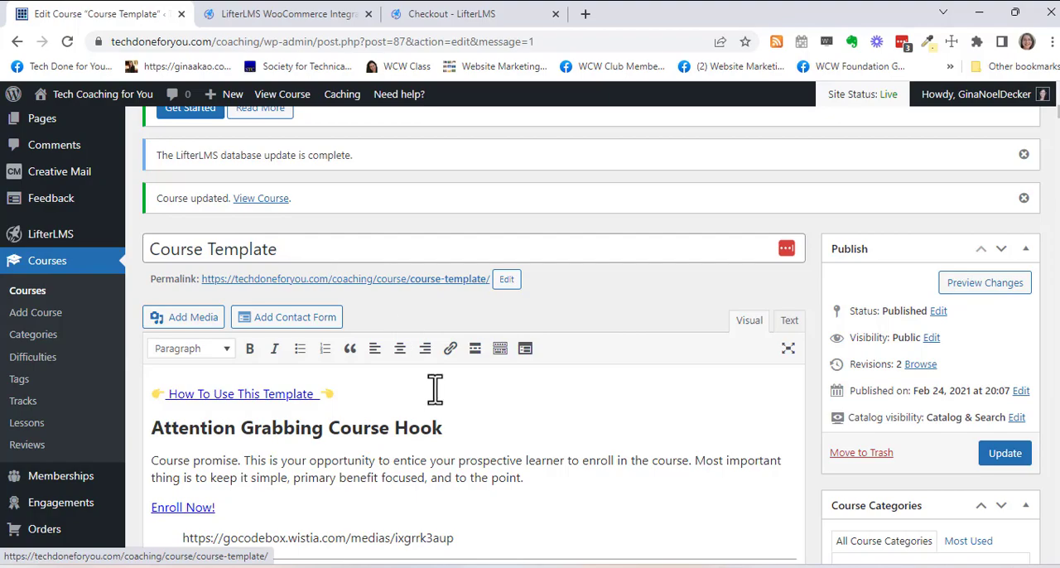
pyautogui.scroll(-2, 429, 389)
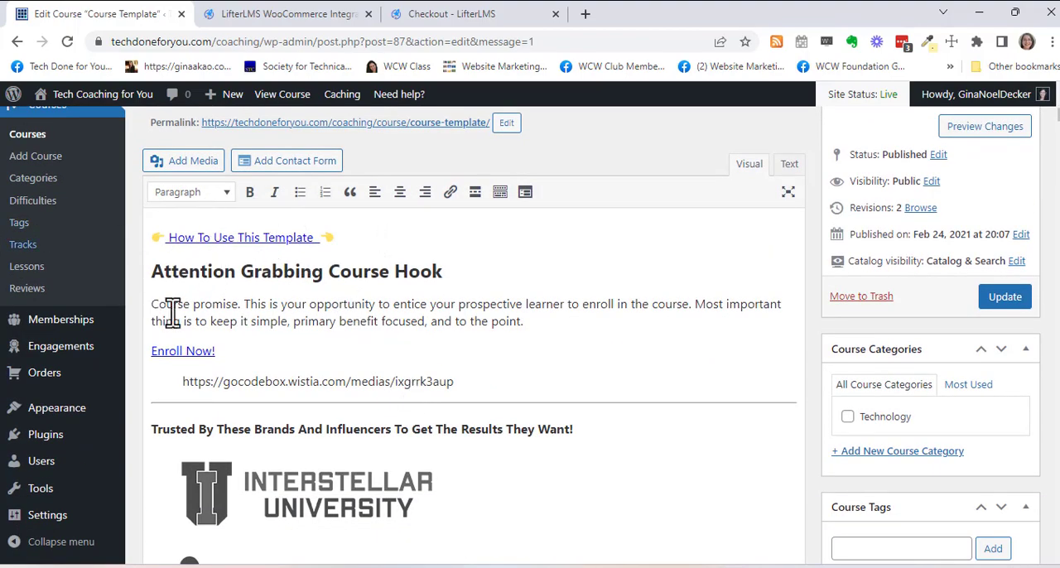
pyautogui.scroll(-8, 392, 318)
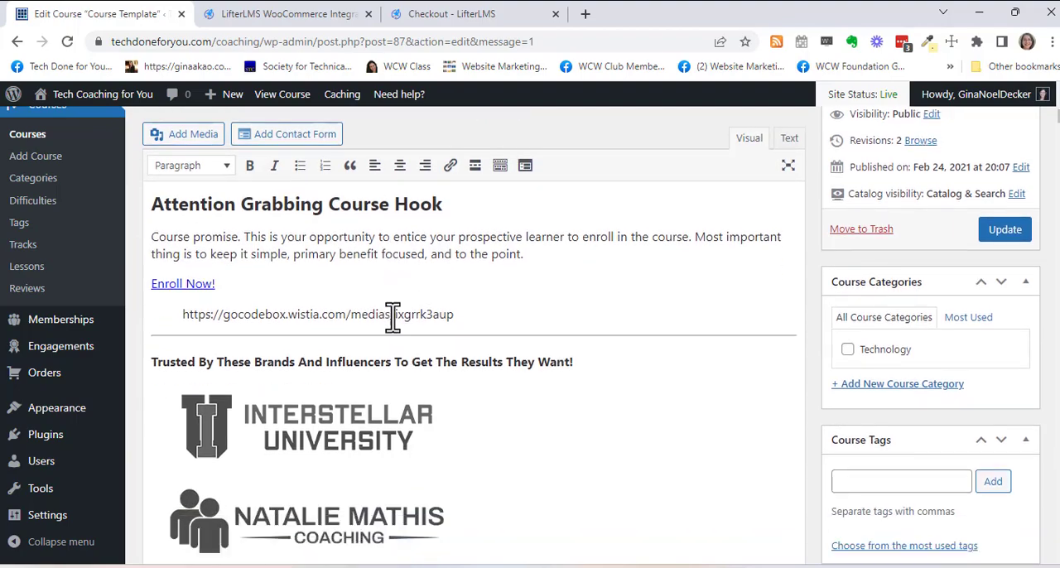
pyautogui.scroll(-10, 391, 321)
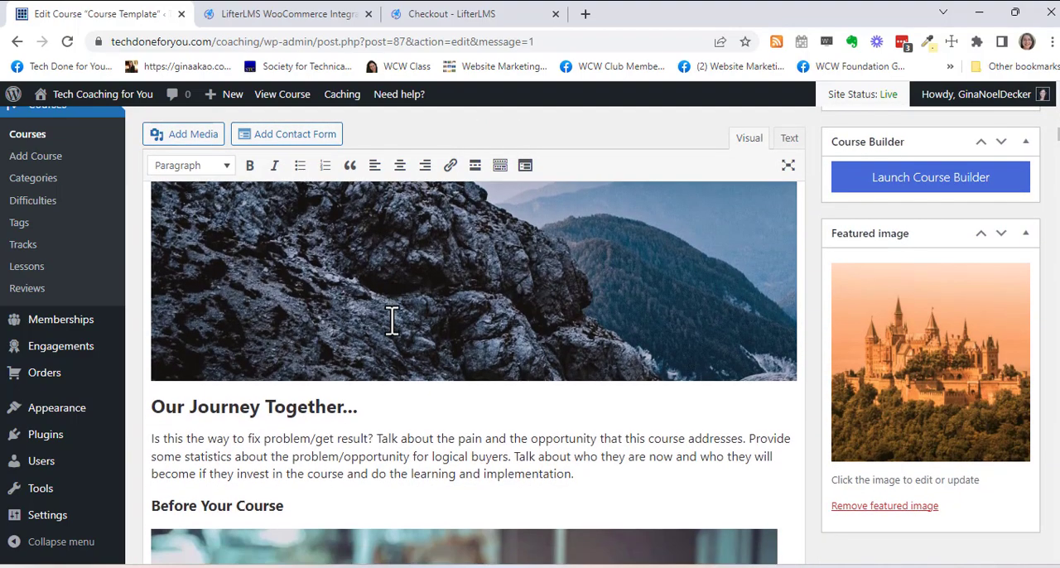
# - Review the rest of the course's sample content in the editor, from the before-course section through the testimonials to the guide's biography
pyautogui.scroll(-10, 427, 423)
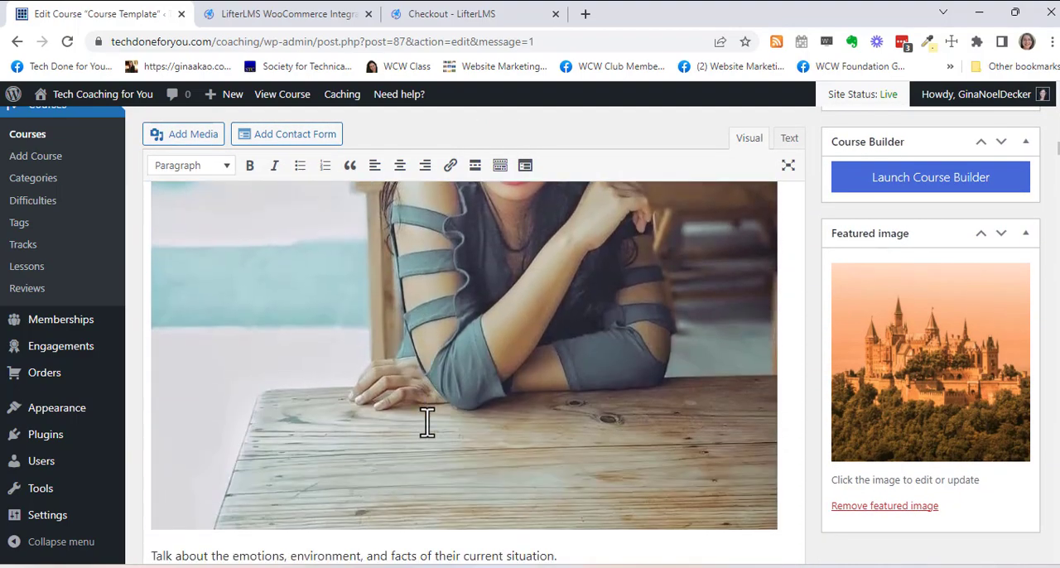
pyautogui.scroll(-4, 427, 424)
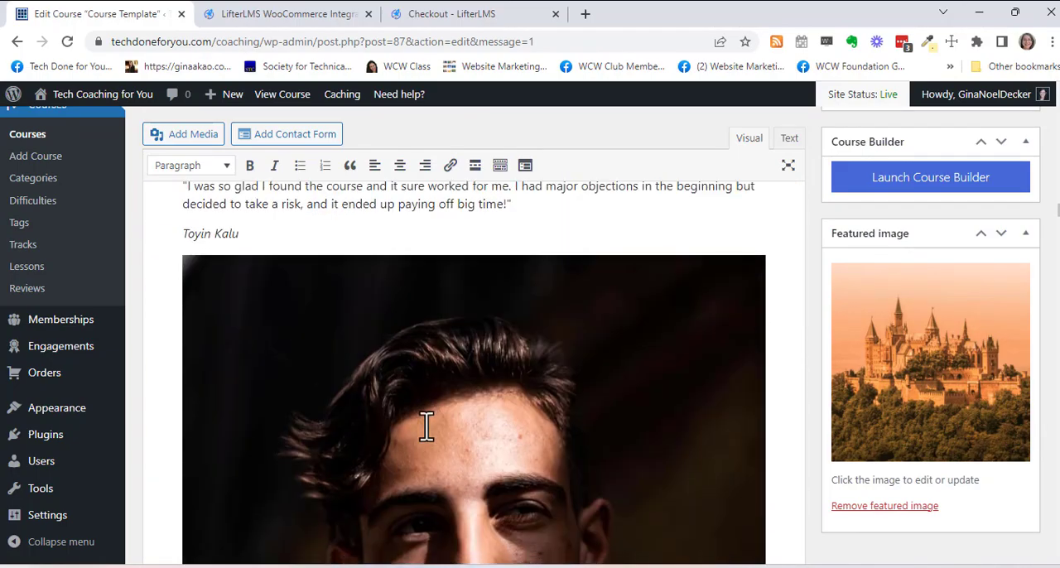
pyautogui.scroll(-5, 425, 427)
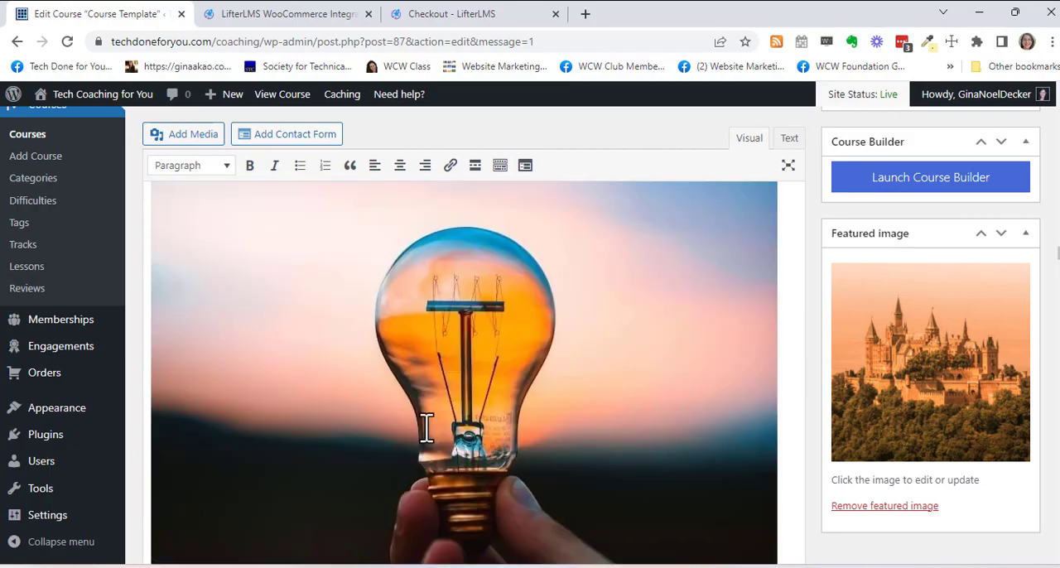
pyautogui.scroll(-5, 425, 428)
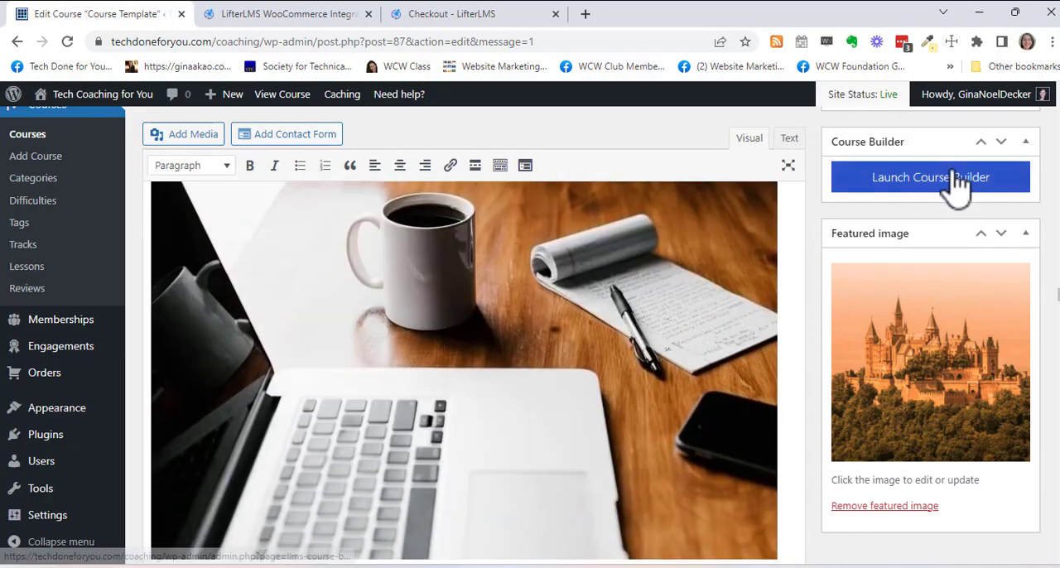
pyautogui.scroll(-5, 440, 389)
pyautogui.scroll(-10, 448, 406)
pyautogui.scroll(-15, 454, 414)
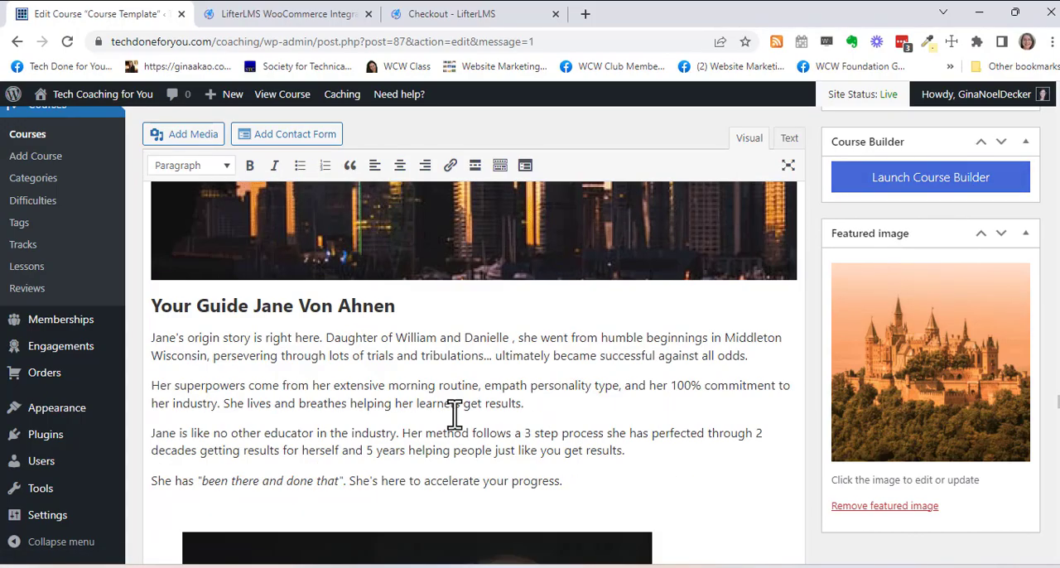
pyautogui.scroll(-20, 456, 418)
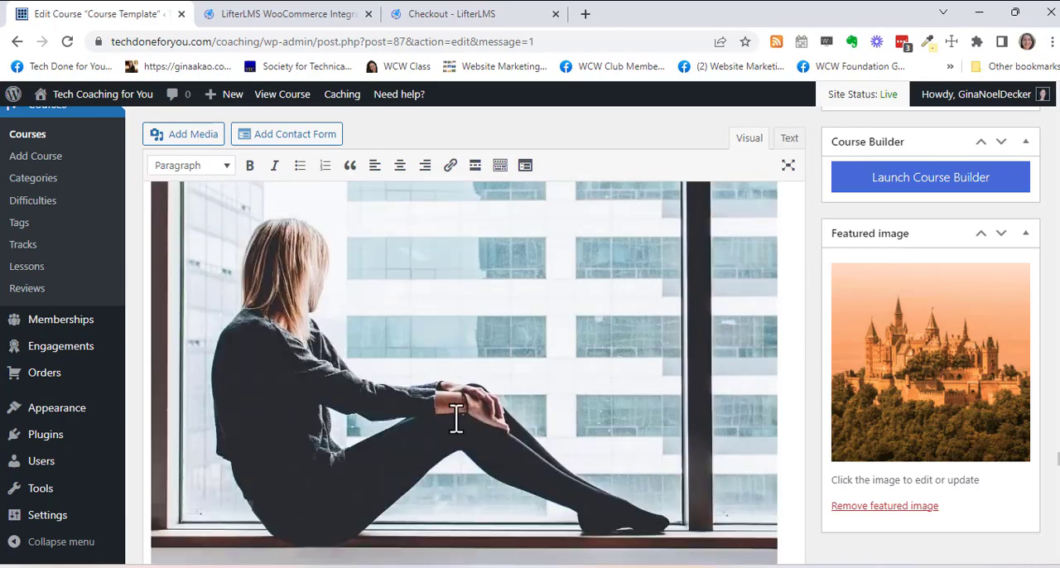
# - View the available Sales Page Content choices in the Course Options
pyautogui.scroll(5, 456, 426)
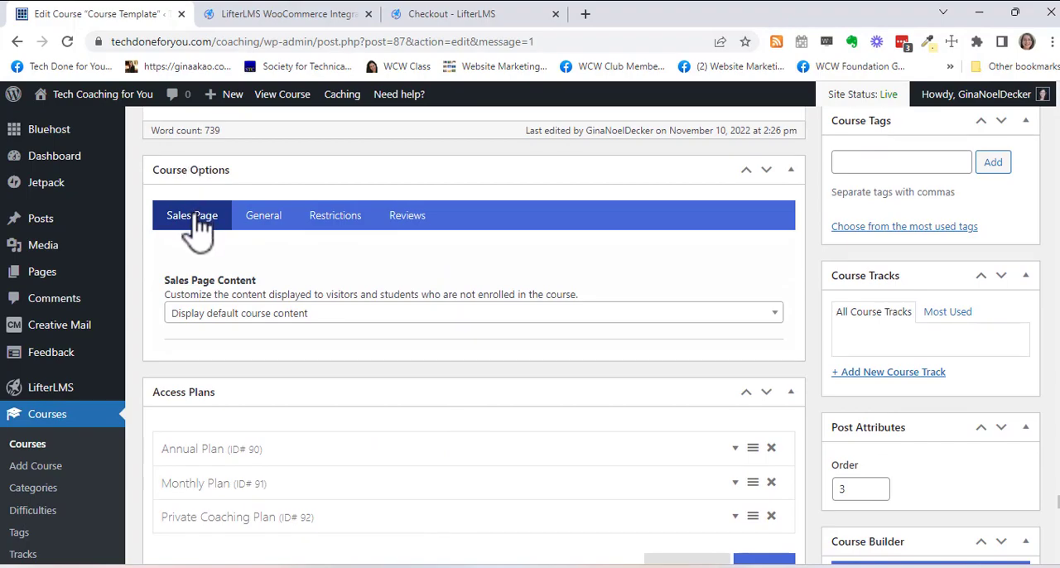
pyautogui.click(260, 315)
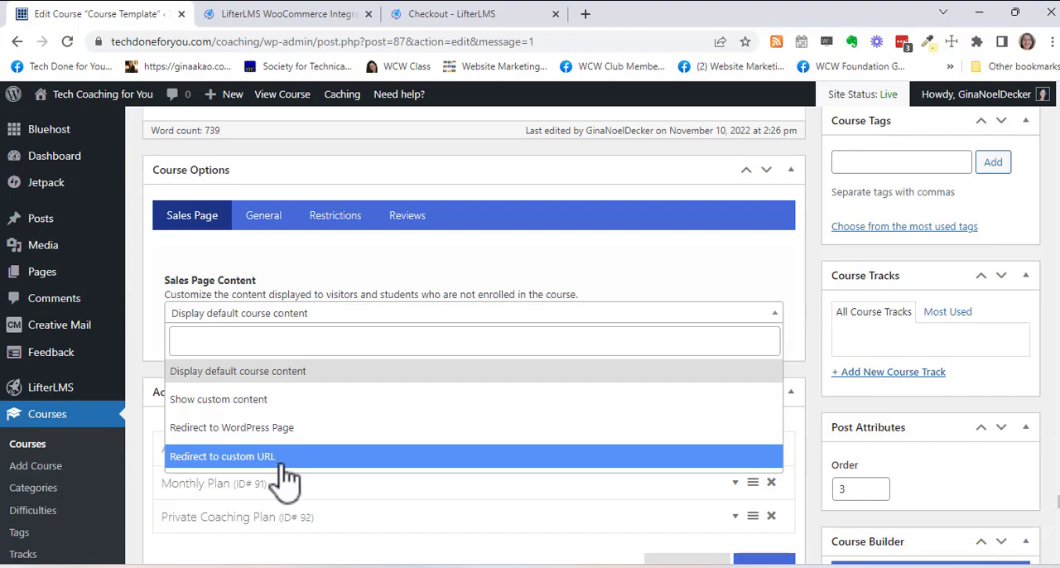
pyautogui.click(317, 278)
# - Expand the Annual Plan in the course's access plans, review its pricing and description settings, and collapse it
pyautogui.scroll(-3, 324, 276)
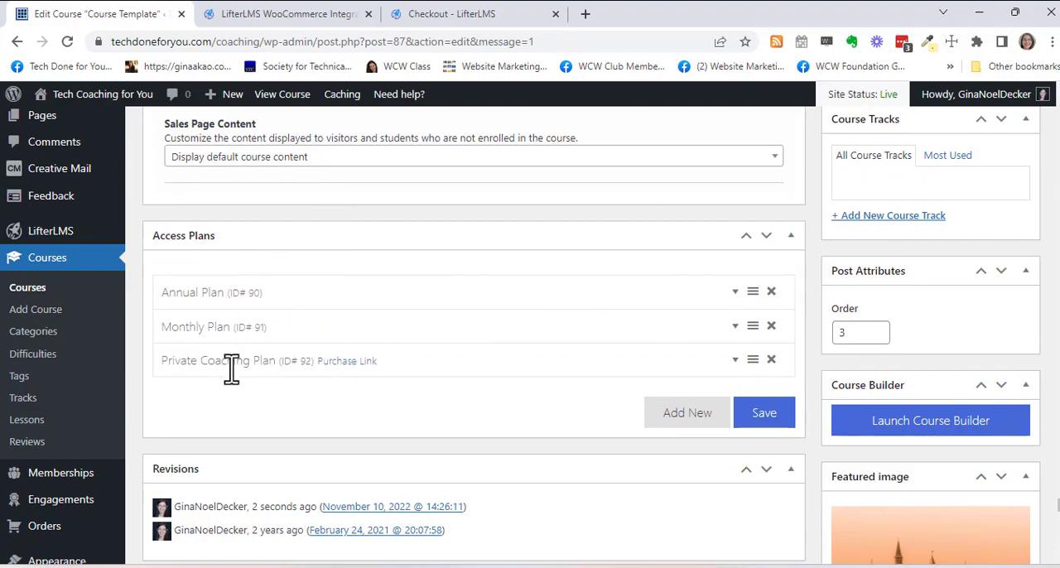
pyautogui.click(735, 295)
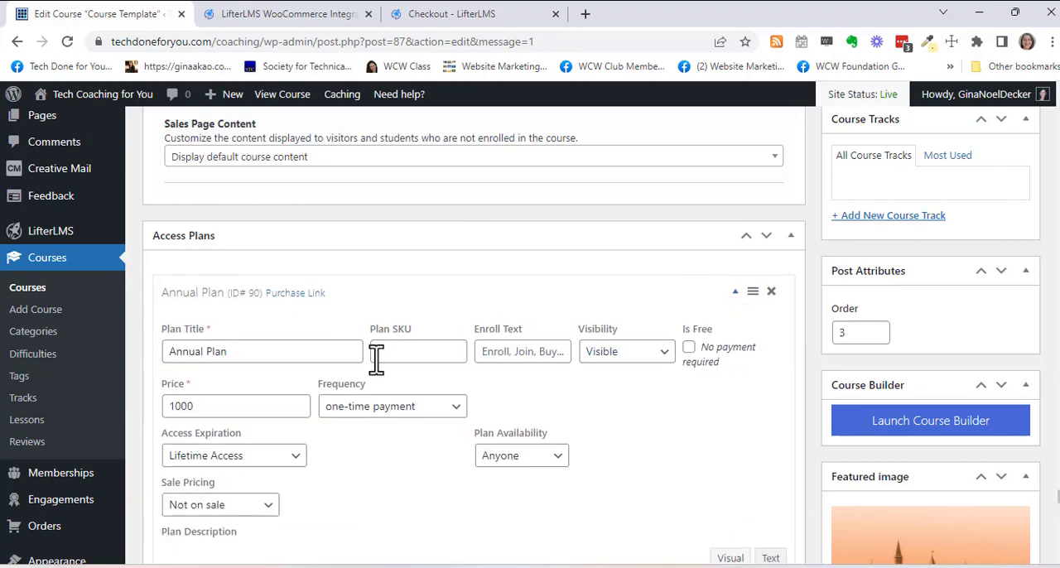
pyautogui.scroll(-2, 402, 444)
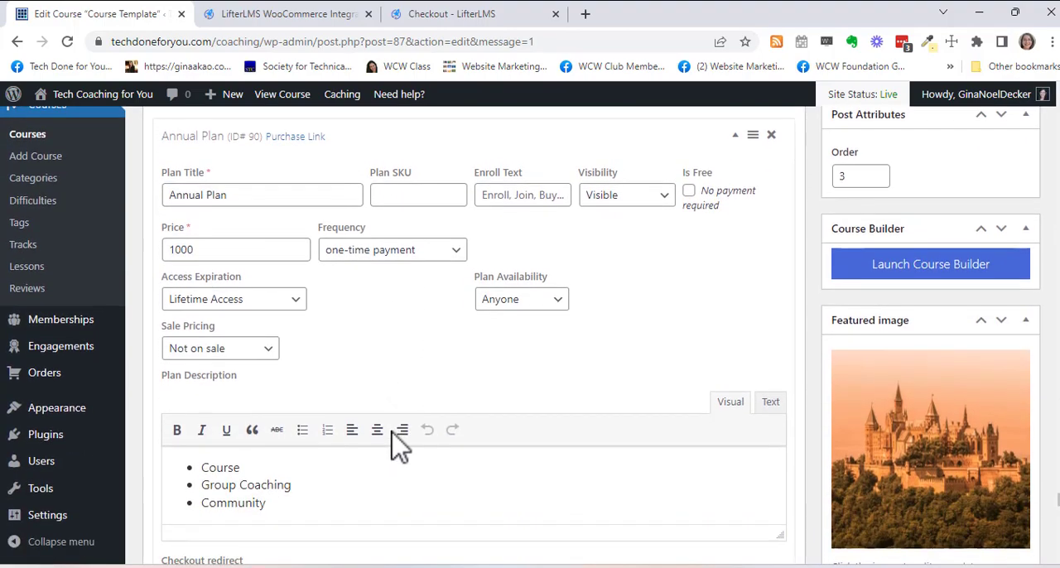
pyautogui.scroll(-1, 390, 428)
pyautogui.scroll(2, 390, 428)
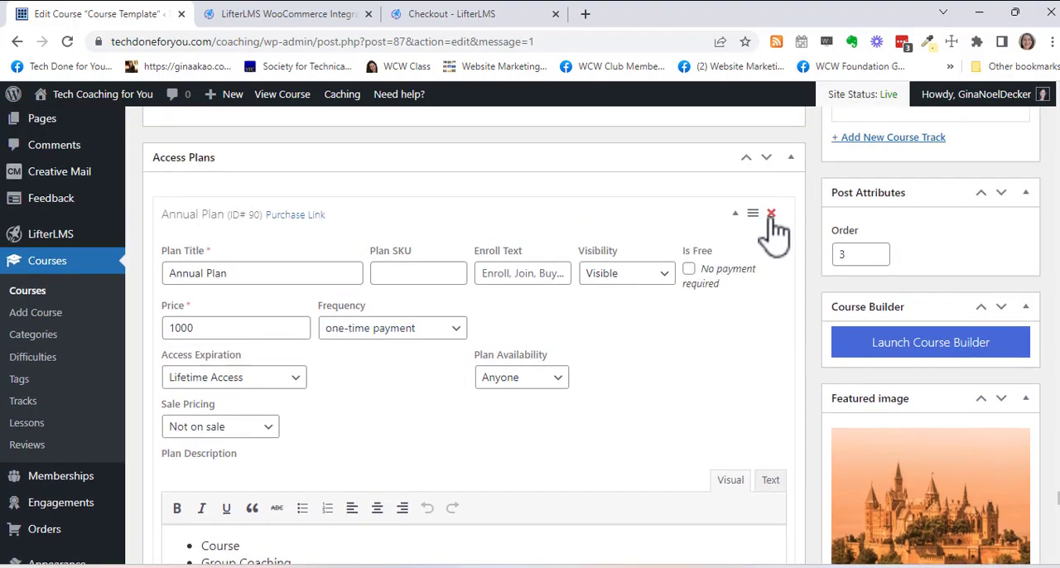
pyautogui.click(735, 215)
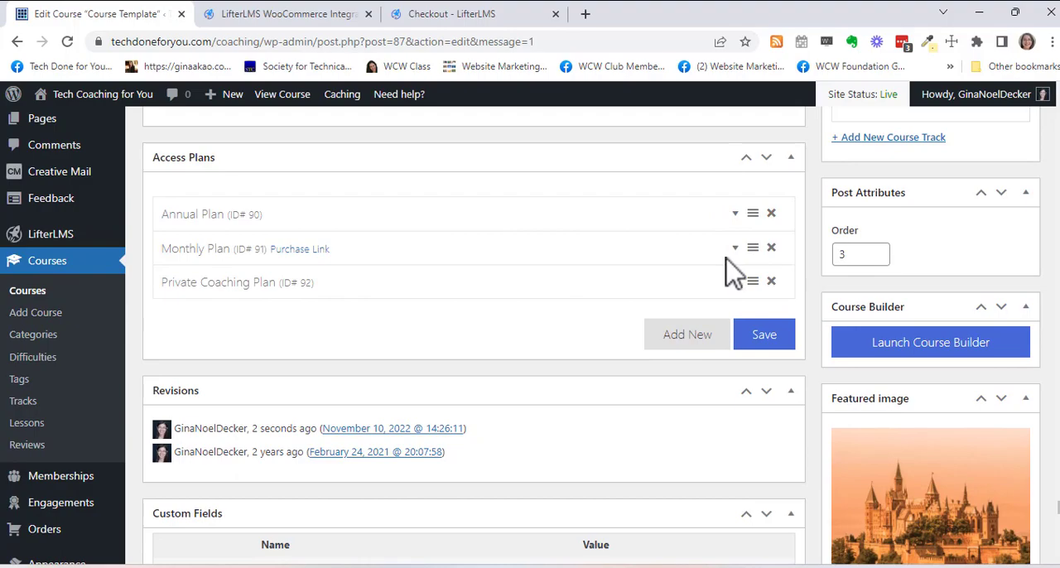
# - Review the settings of the Monthly Plan and the Private Coaching Plan one after the other, collapsing each
pyautogui.click(734, 248)
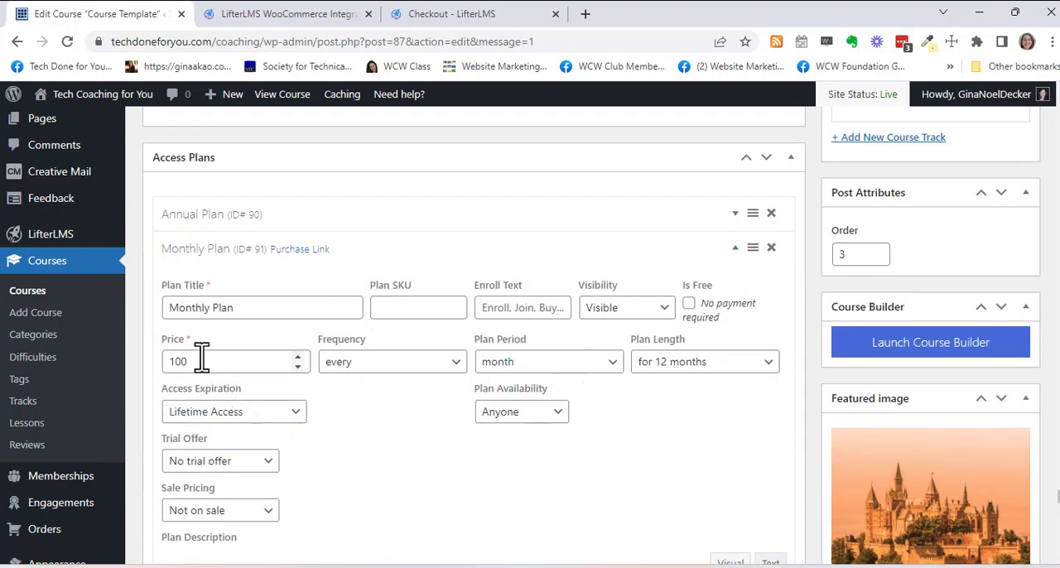
pyautogui.click(735, 248)
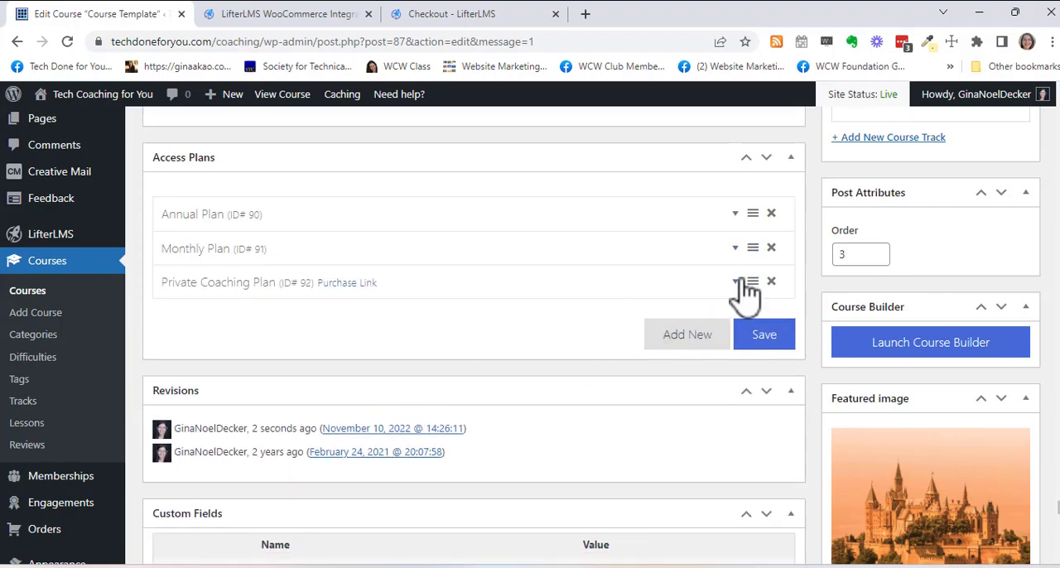
pyautogui.click(736, 286)
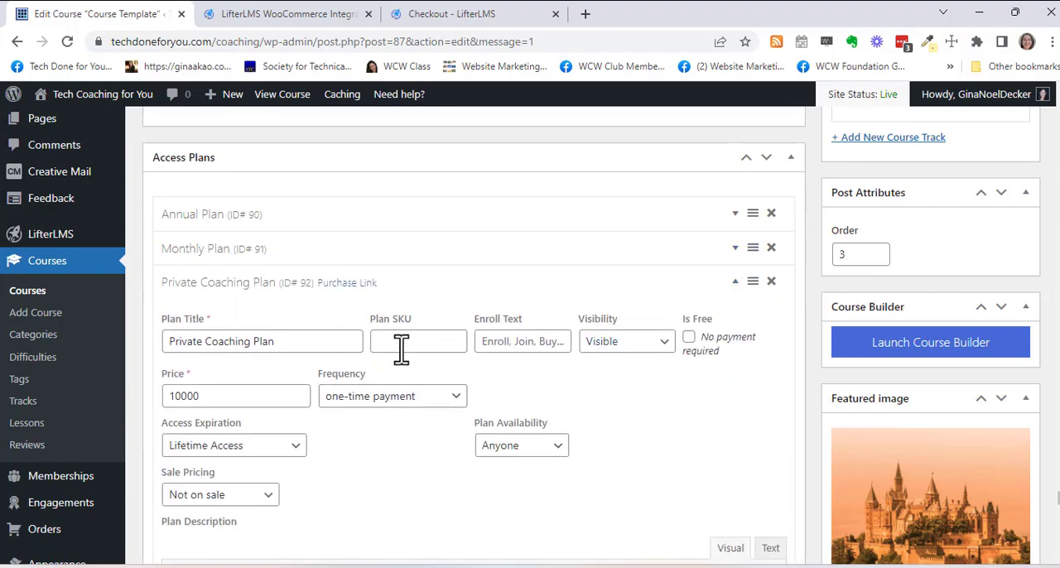
pyautogui.click(181, 397)
pyautogui.click(655, 385)
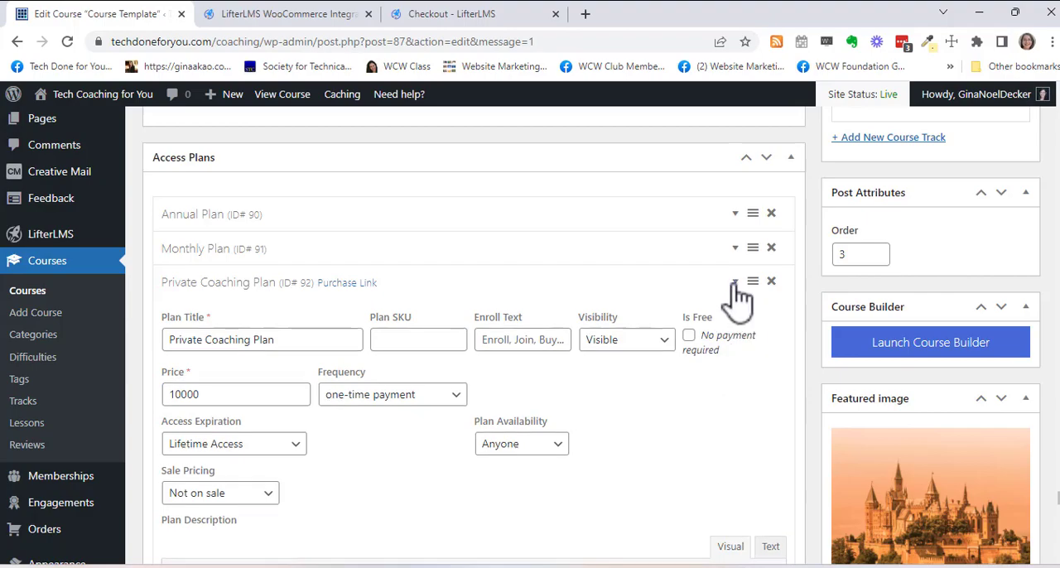
pyautogui.click(736, 282)
# - Look through the course's revisions, custom fields, discussion and comment settings, and check the choices for the course author
pyautogui.scroll(-1, 662, 343)
pyautogui.scroll(-5, 657, 342)
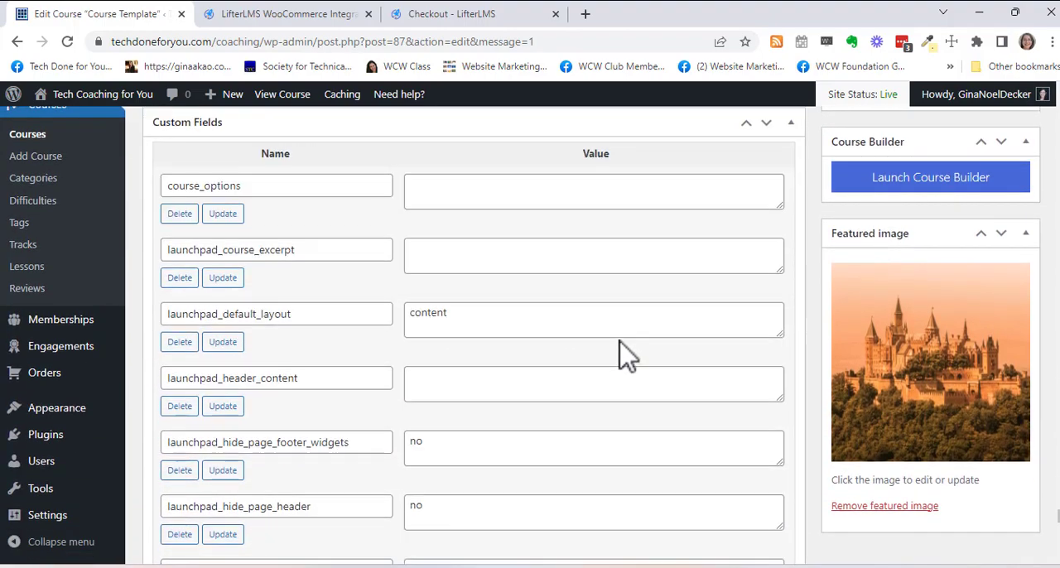
pyautogui.scroll(4, 627, 355)
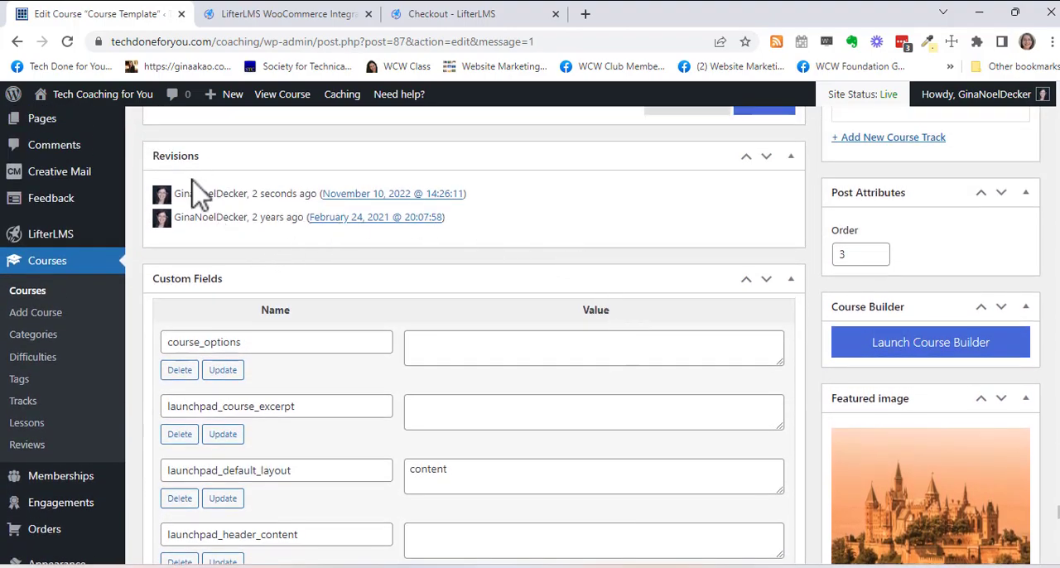
pyautogui.scroll(-1, 245, 274)
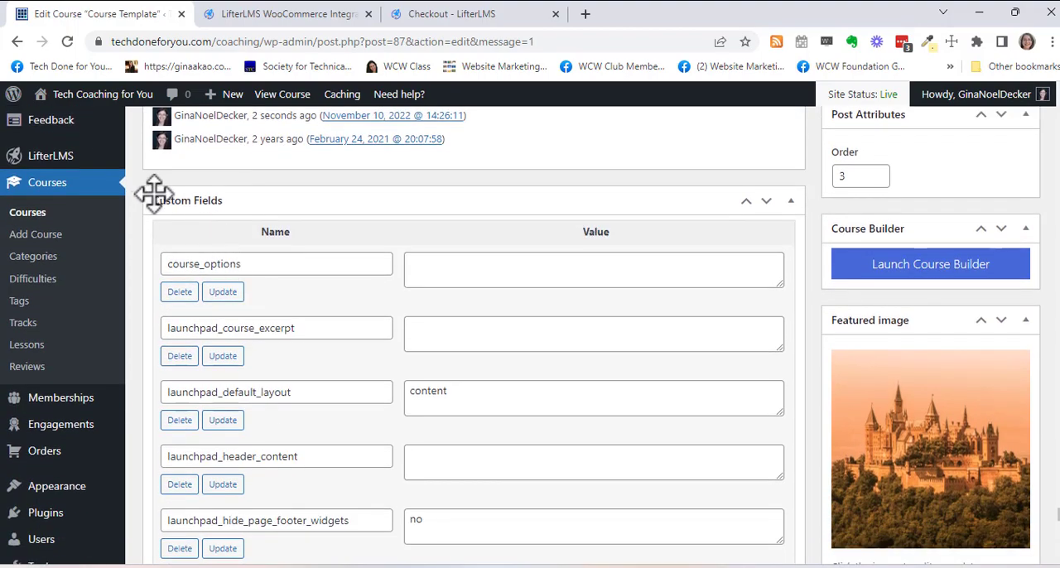
pyautogui.scroll(-7, 259, 265)
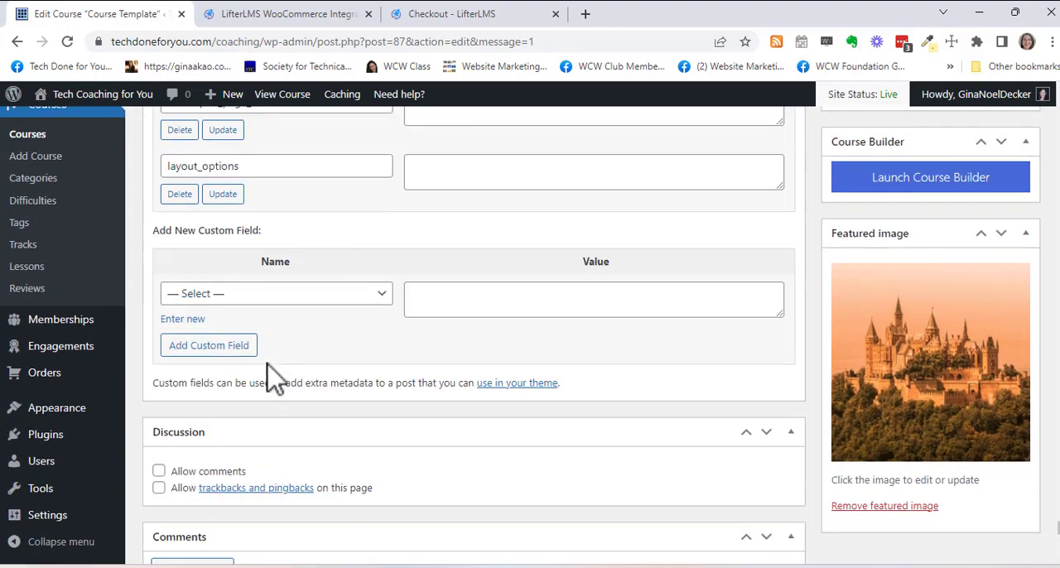
pyautogui.scroll(-2, 248, 327)
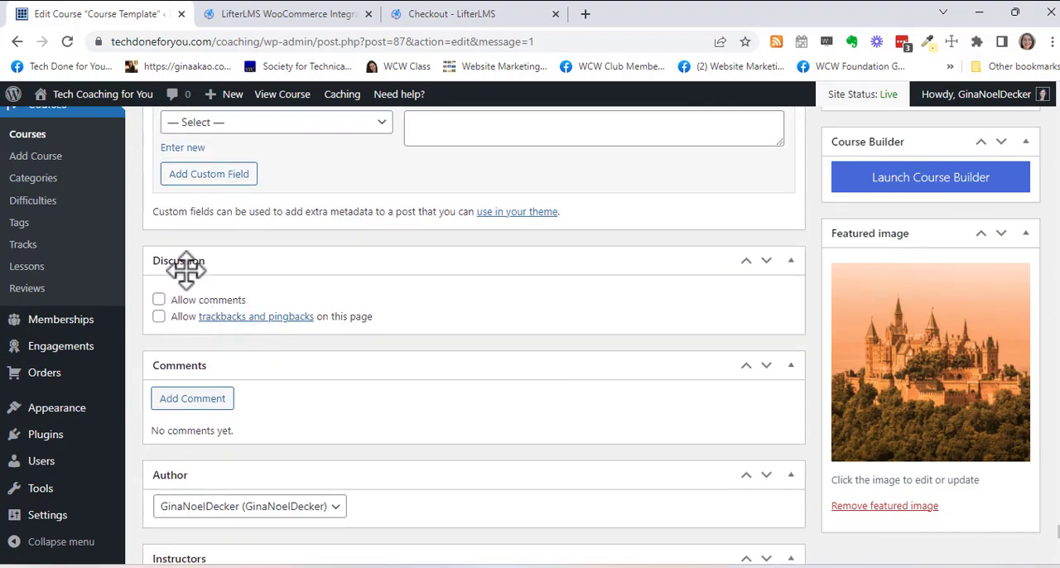
pyautogui.scroll(-2, 286, 352)
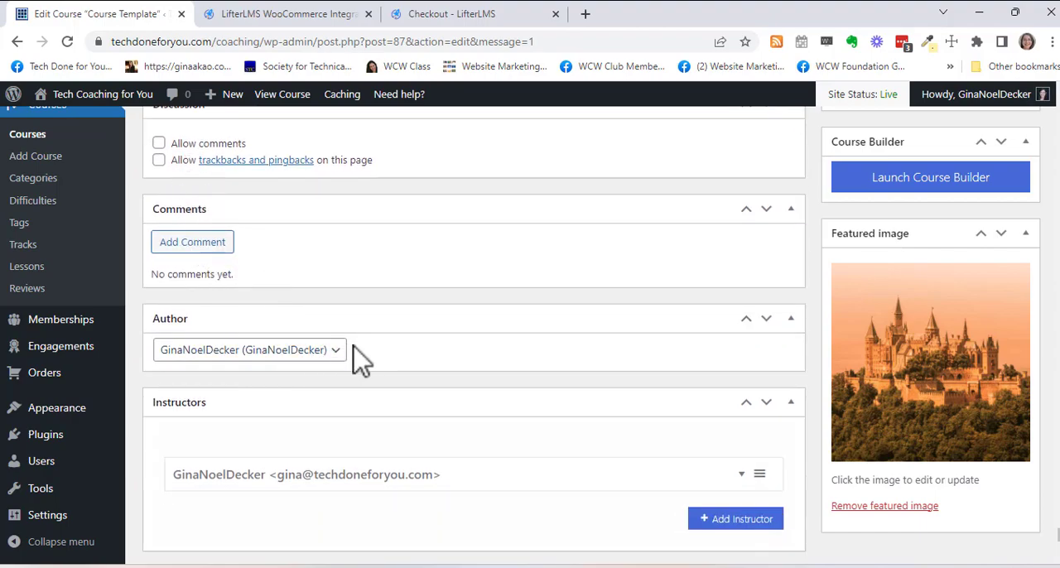
pyautogui.click(335, 351)
pyautogui.click(337, 358)
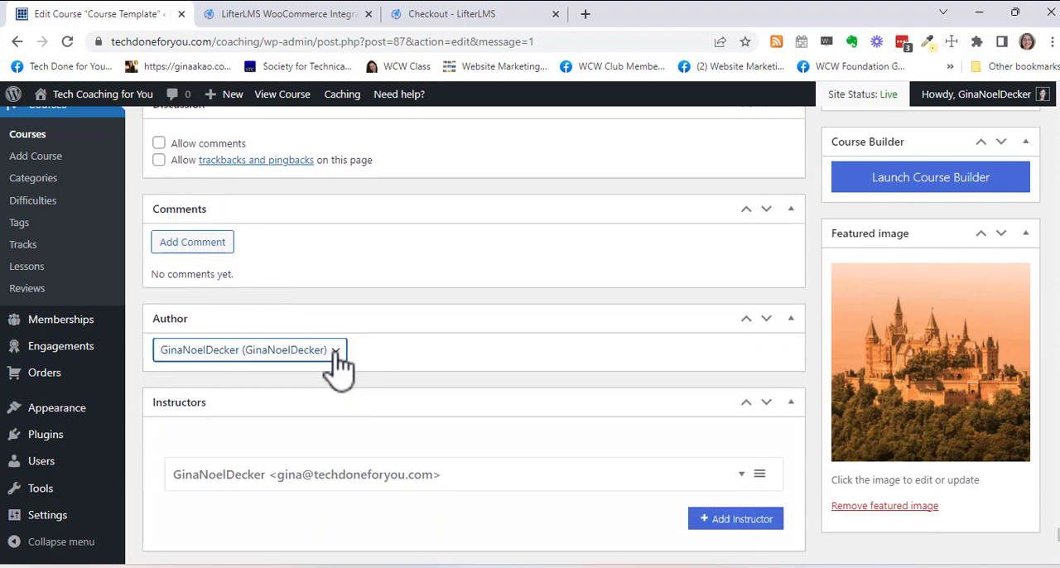
# - Expand the existing instructor entry of the course and change its label to Instructor
pyautogui.scroll(-2, 442, 325)
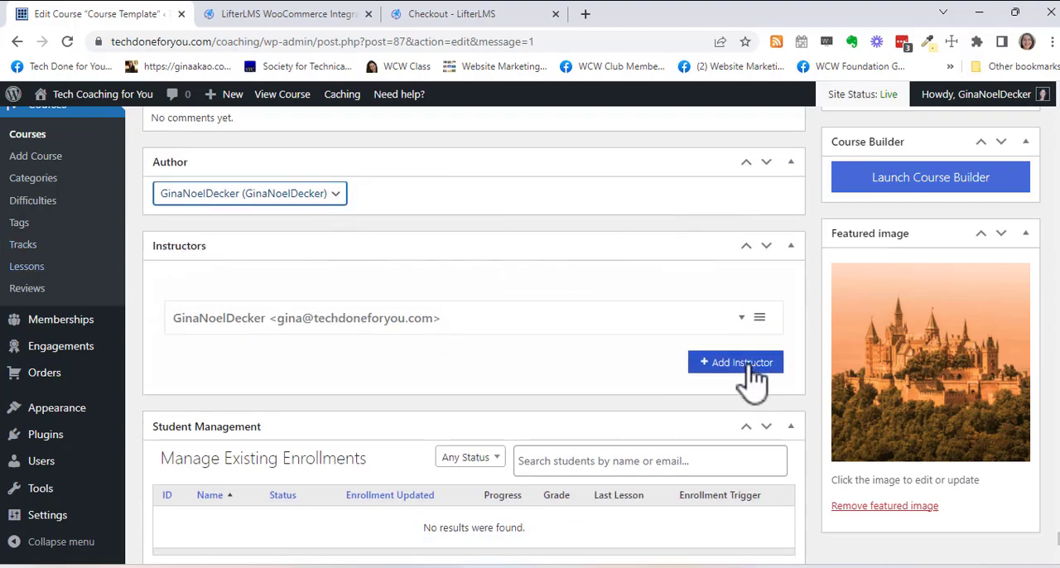
pyautogui.click(743, 319)
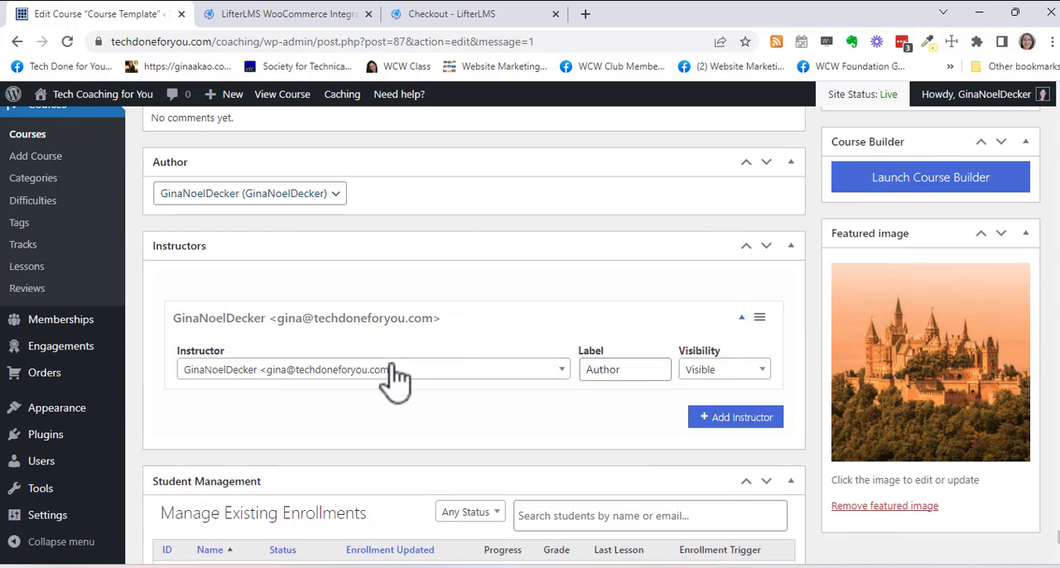
pyautogui.click(607, 370)
pyautogui.doubleClick(607, 370)
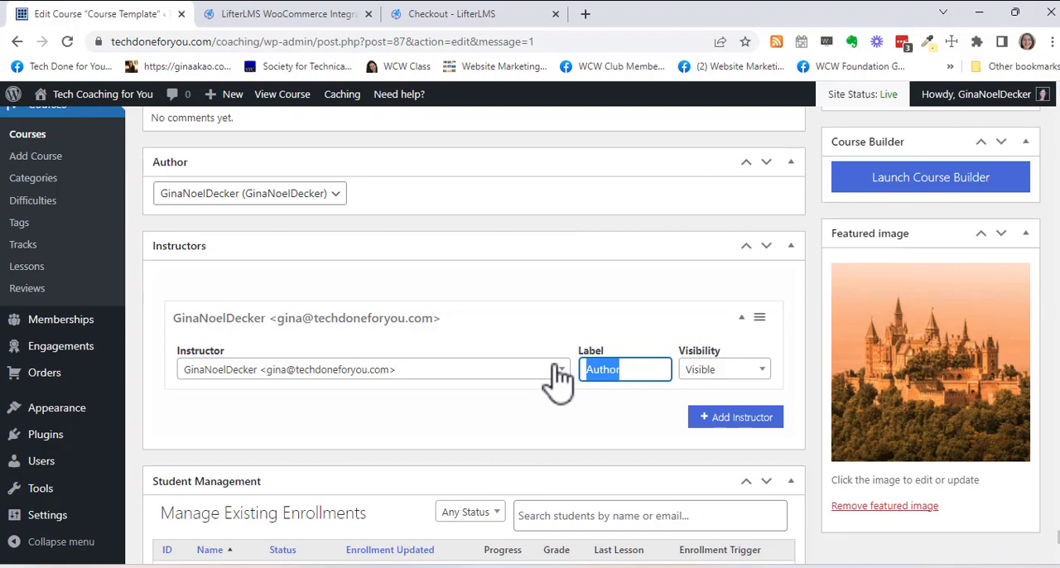
pyautogui.write('Ins')
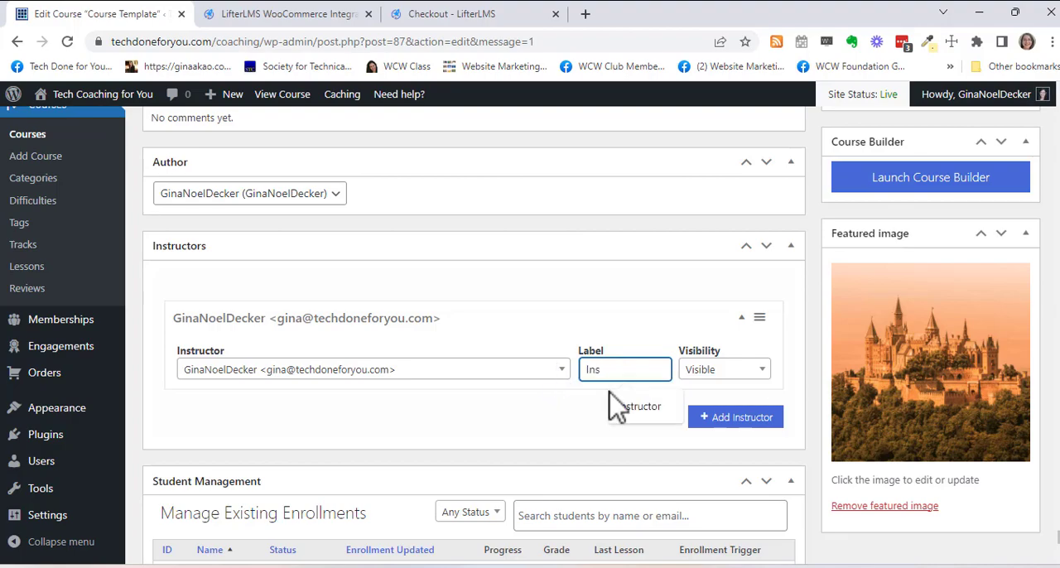
pyautogui.click(639, 409)
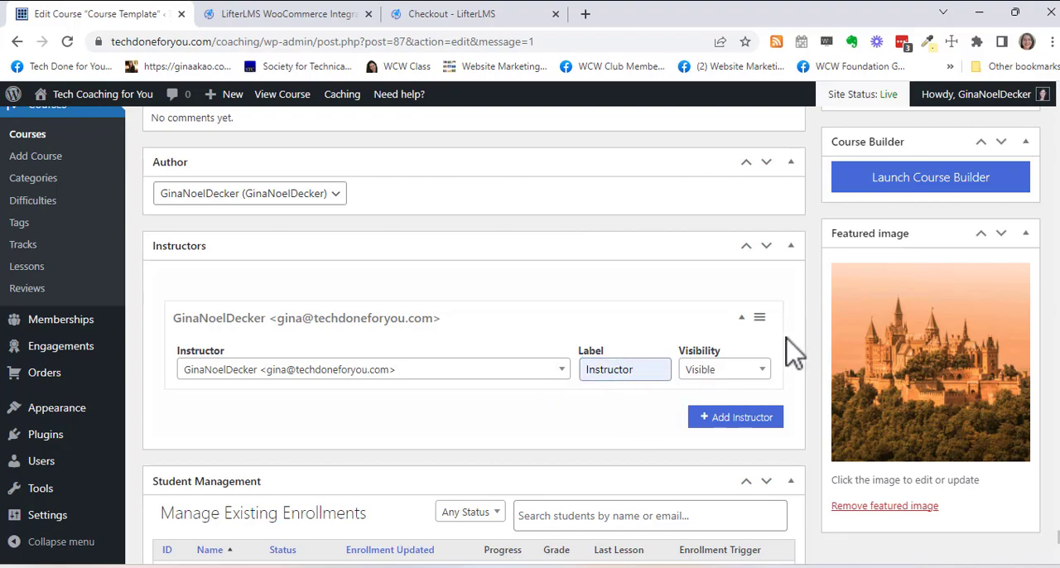
# - Launch the Course Builder for the Course Template and inspect its section titles, including Orientation, Module 1 and Next Steps
pyautogui.scroll(-3, 791, 351)
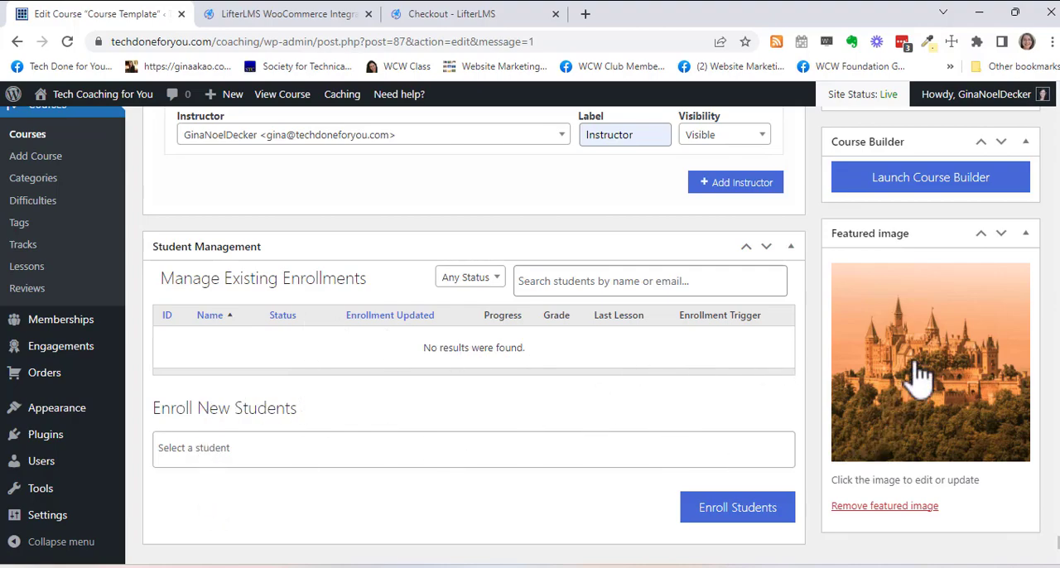
pyautogui.click(932, 187)
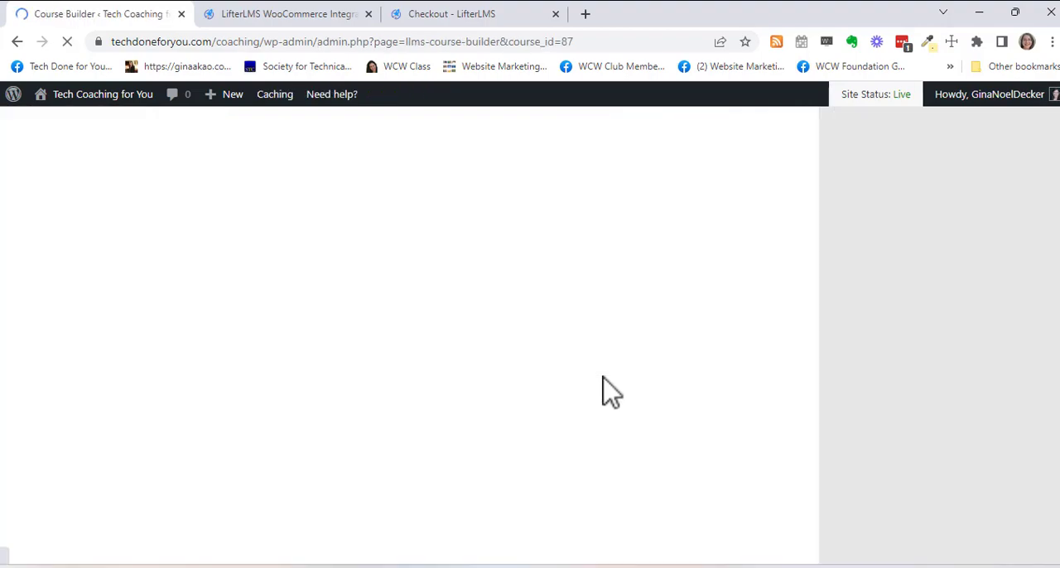
pyautogui.click(890, 567)
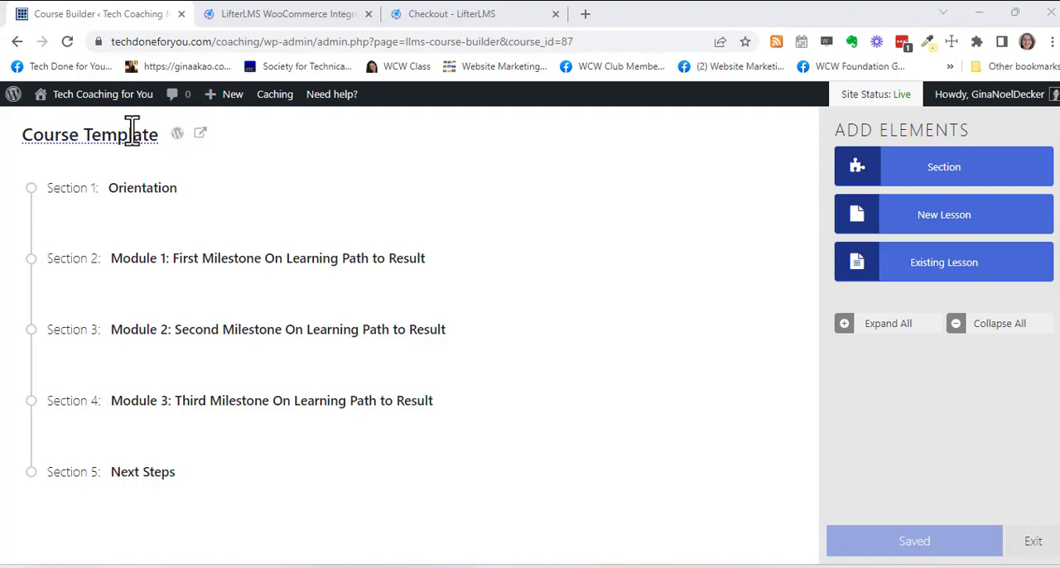
pyautogui.click(172, 192)
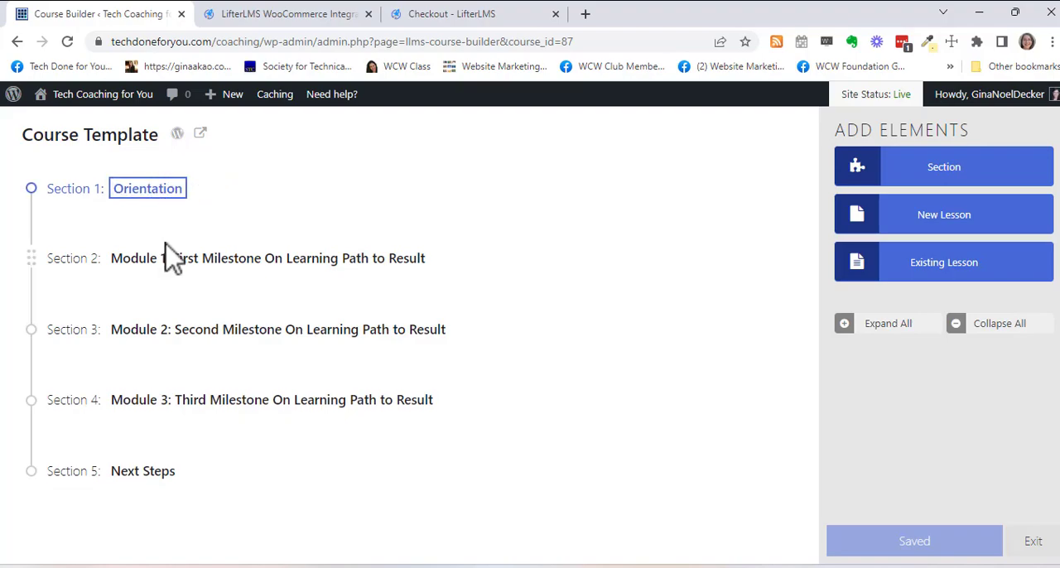
pyautogui.click(148, 263)
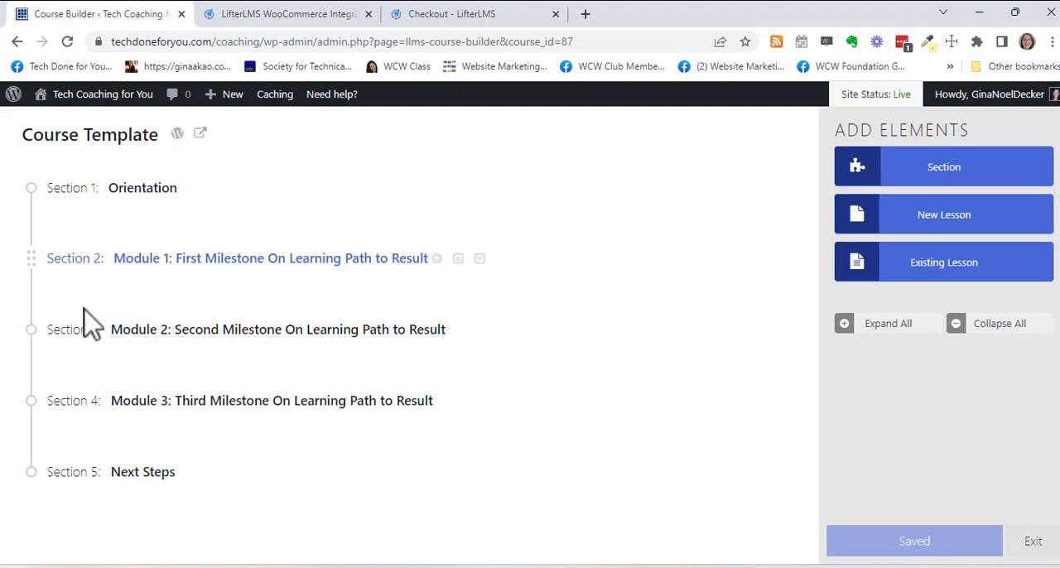
pyautogui.click(125, 472)
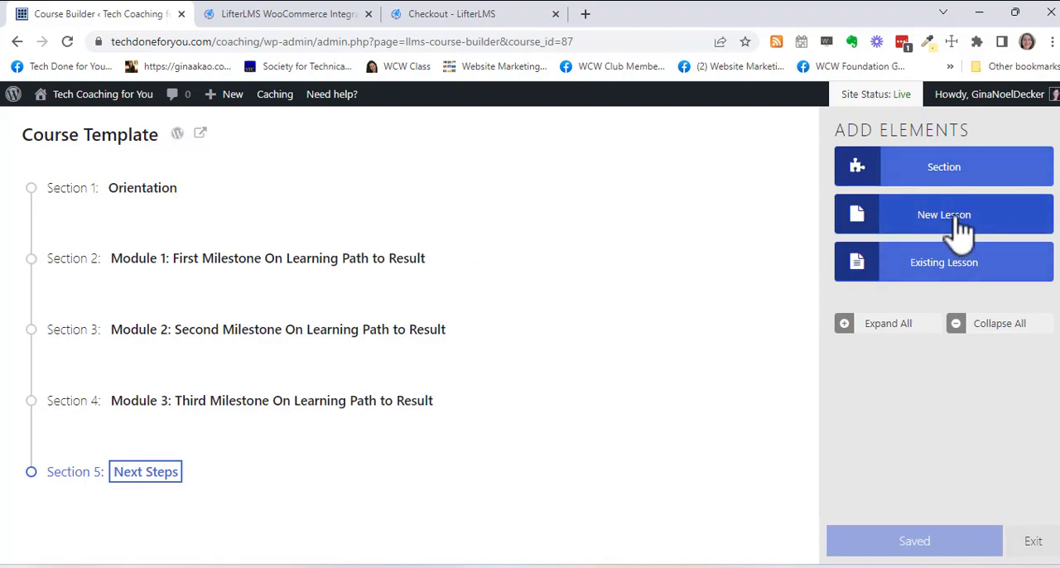
# - Add a new lesson to Module 1 directly after Core Ideas And Theory and name it Overview
pyautogui.moveTo(955, 229); pyautogui.dragTo(281, 420)
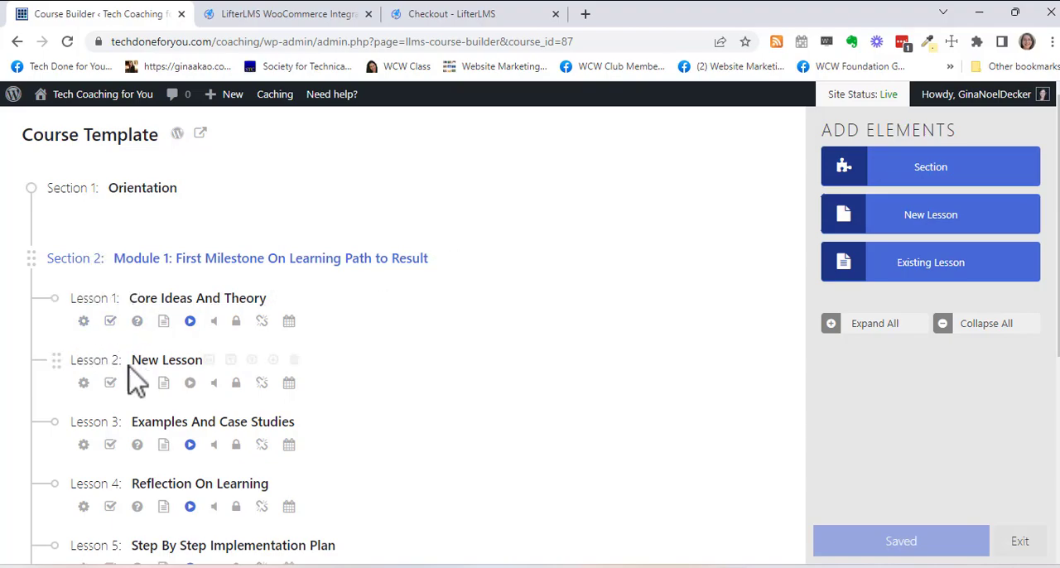
pyautogui.click(169, 361)
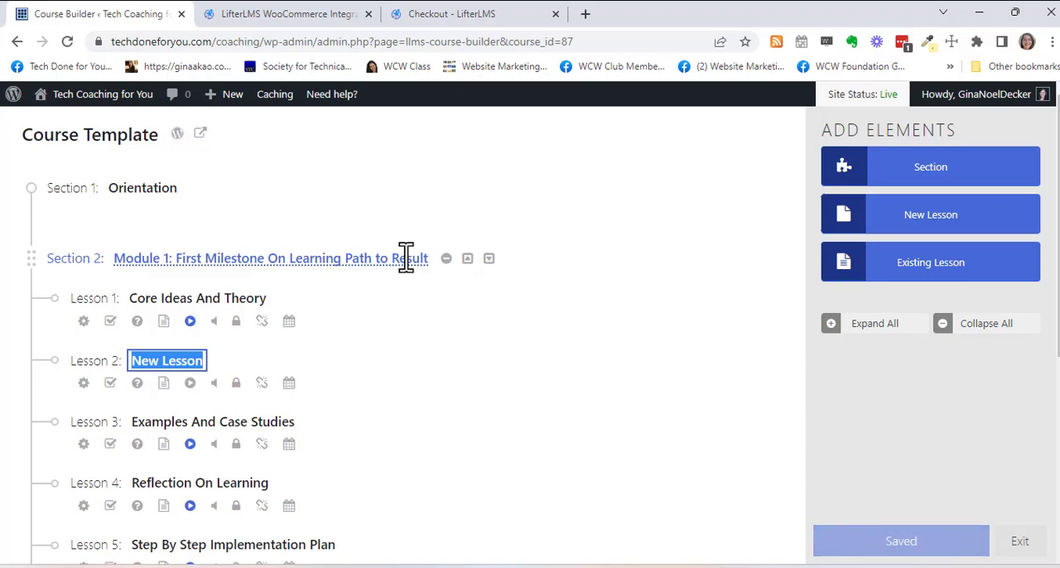
pyautogui.write('Overview')
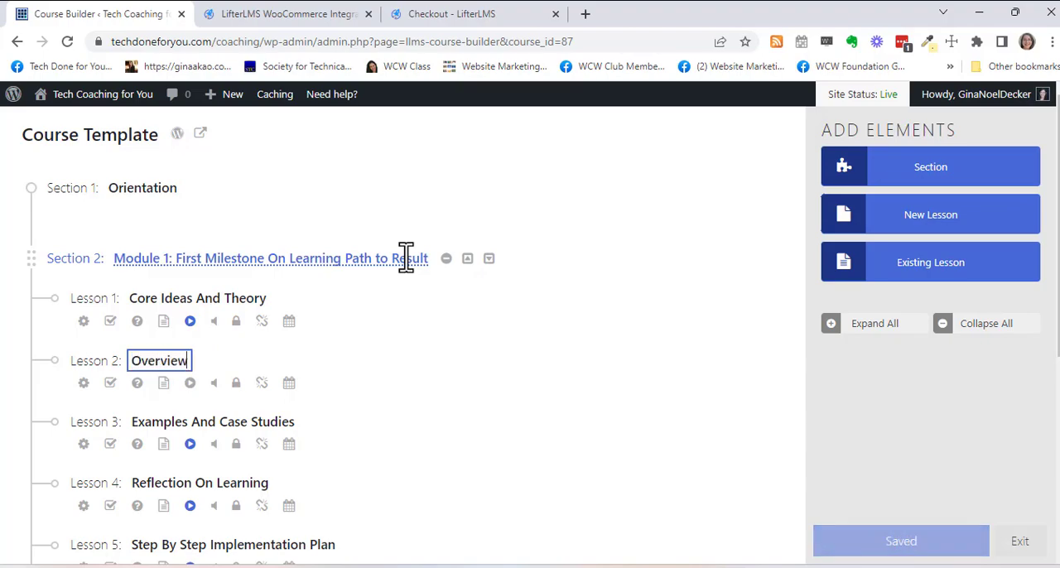
pyautogui.press('Return')
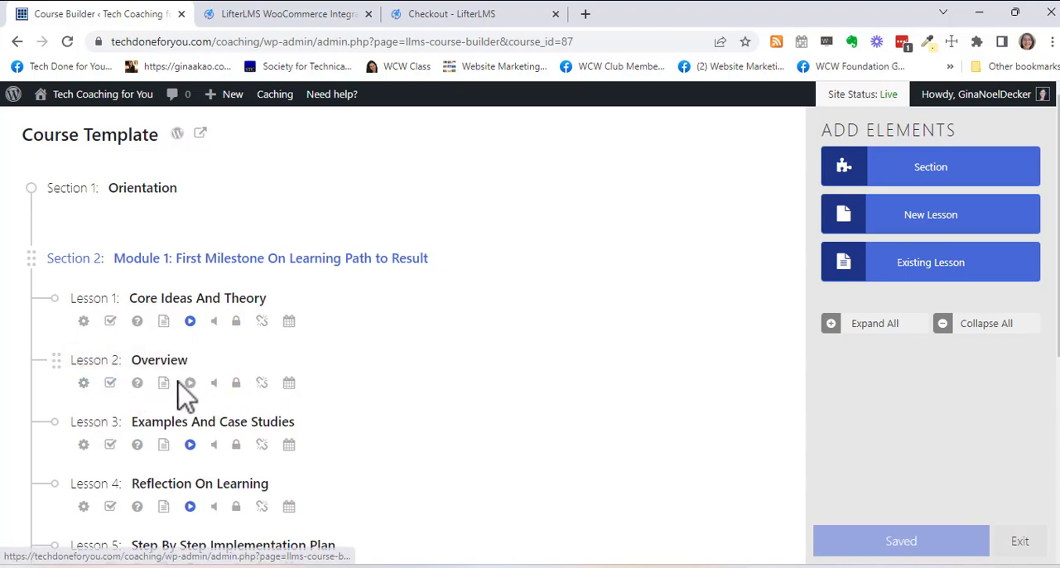
# - Open the Overview lesson's settings and review its video embed, free lesson, prerequisite and drip method options
pyautogui.click(83, 383)
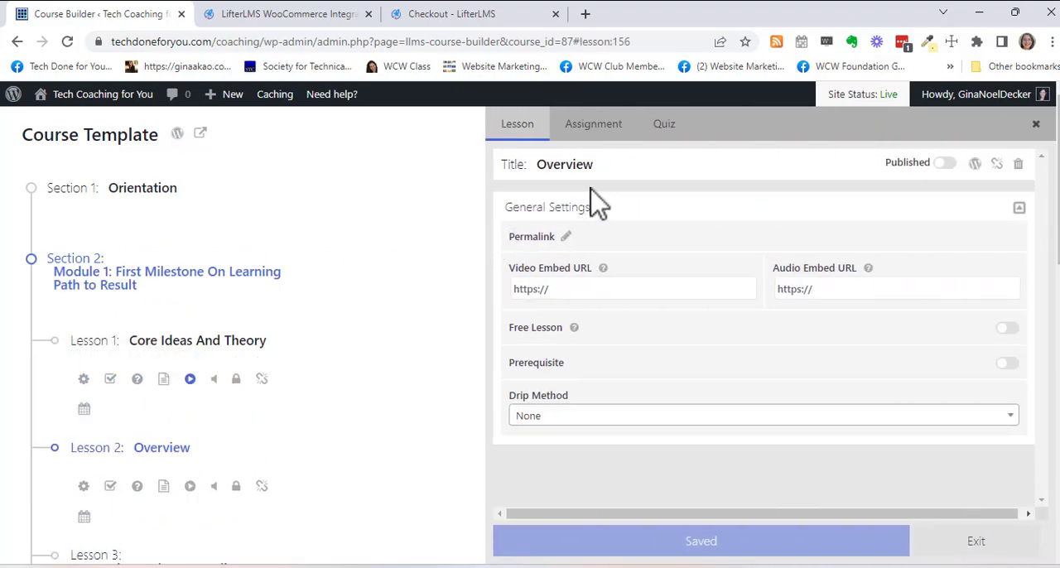
pyautogui.click(582, 289)
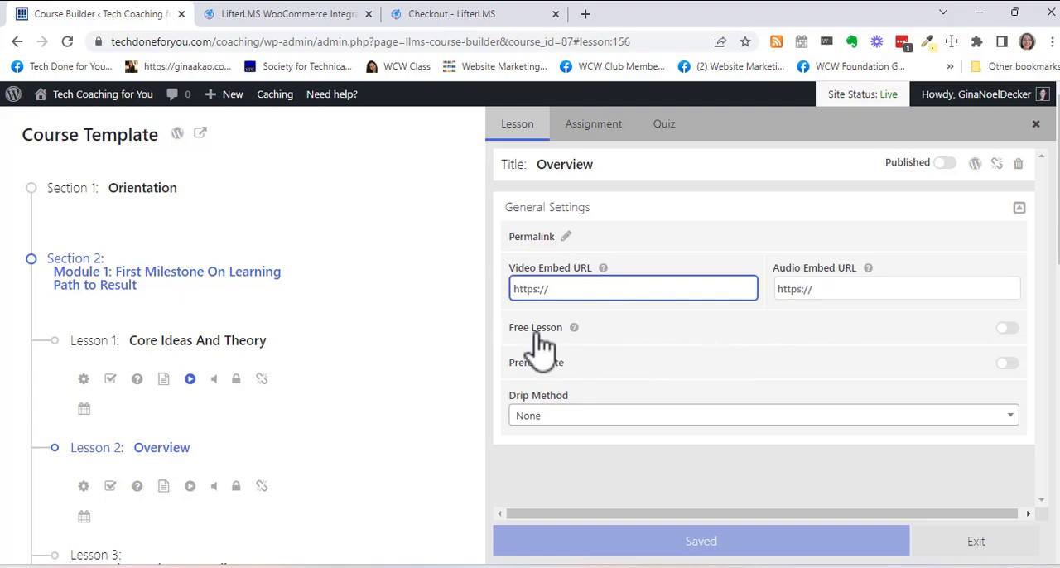
pyautogui.scroll(-1, 610, 355)
pyautogui.moveTo(577, 329)
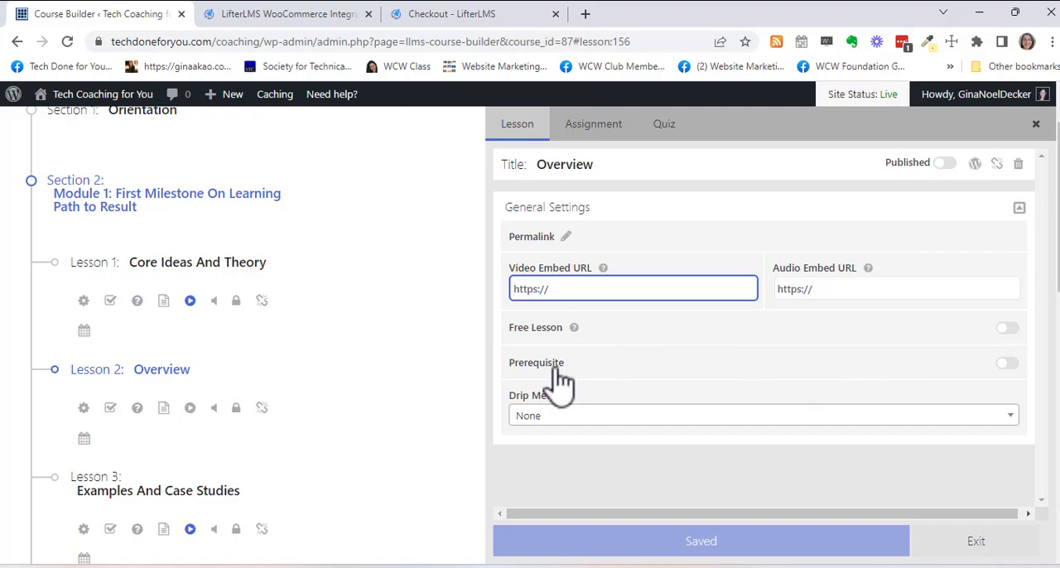
pyautogui.scroll(-5, 596, 414)
pyautogui.scroll(3, 617, 419)
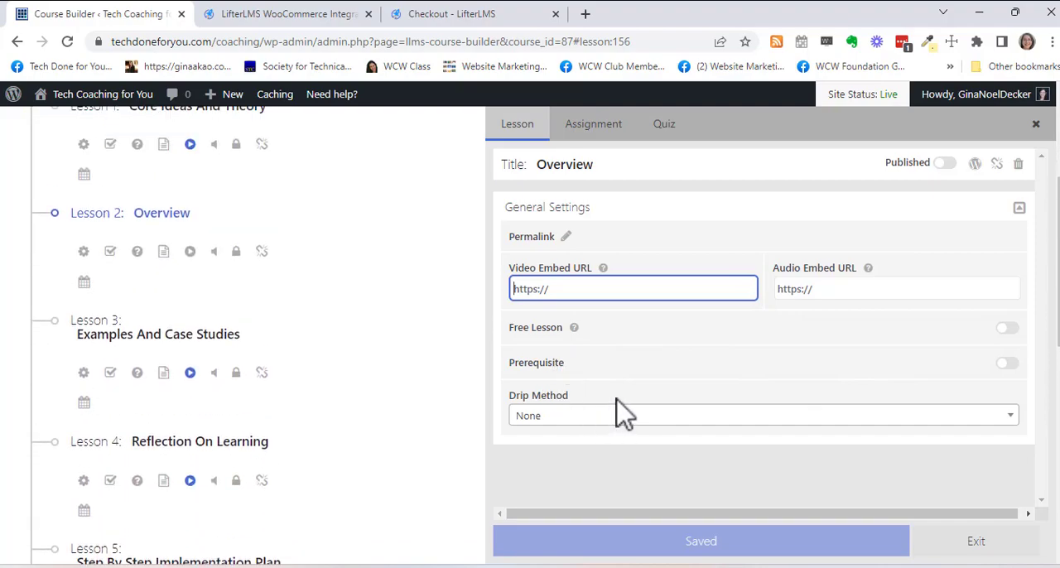
# - Check the assignment and quiz options of the Overview lesson, then close its settings
pyautogui.click(607, 134)
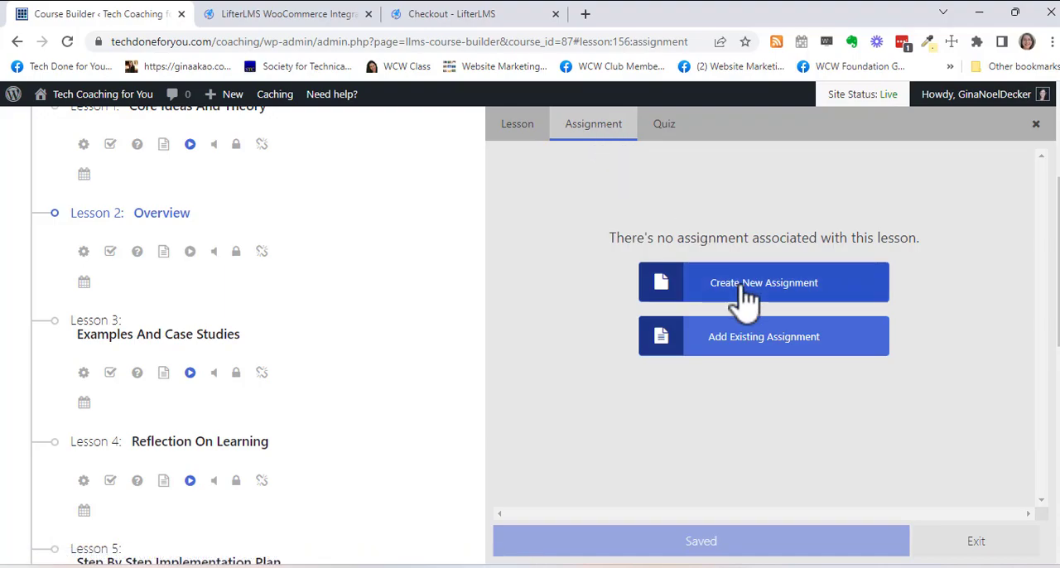
pyautogui.click(671, 130)
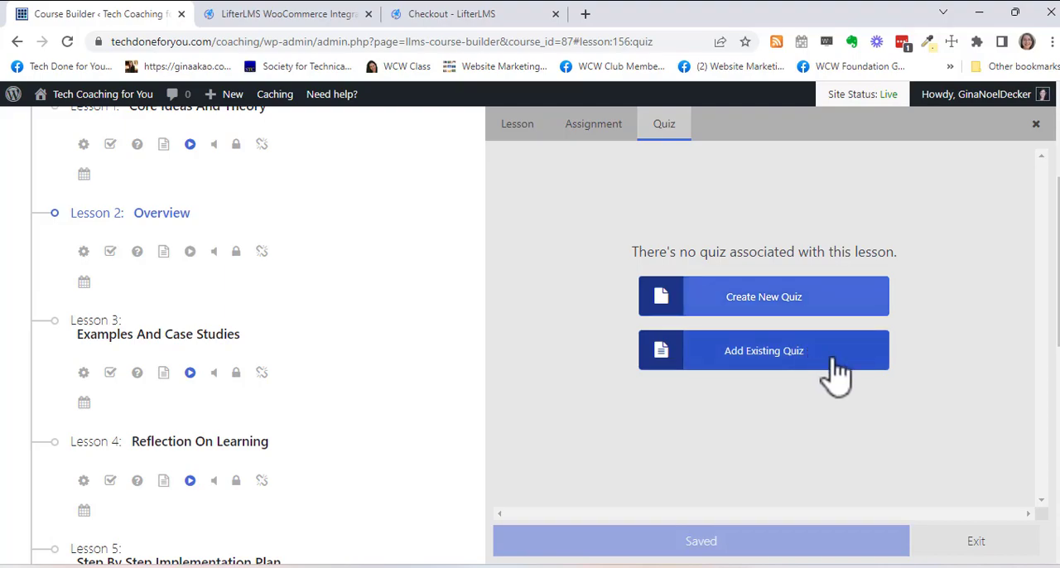
pyautogui.click(1036, 127)
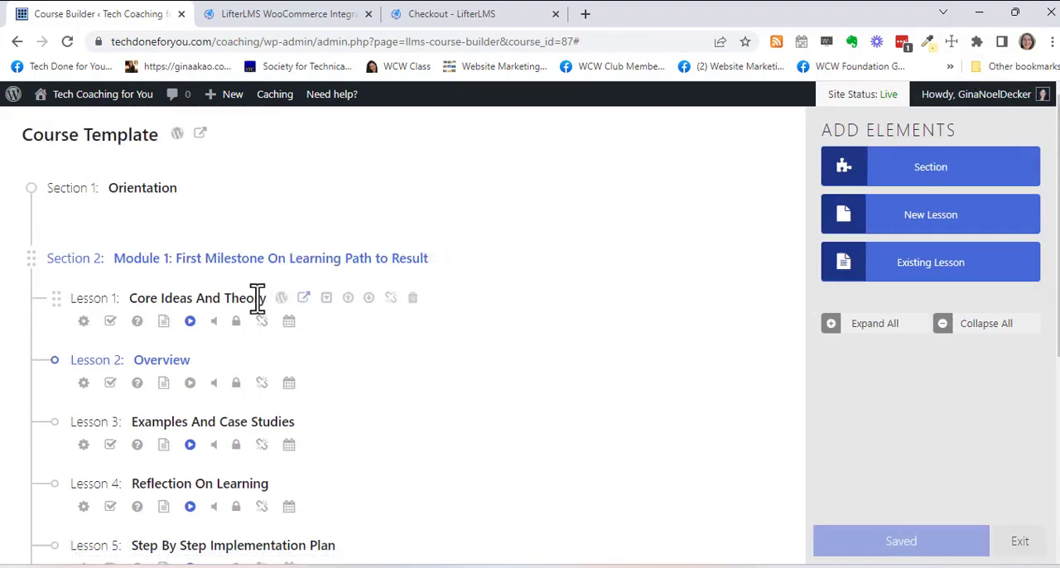
# - Open the Core Ideas And Theory lesson in the WordPress editor and view its content
pyautogui.moveTo(171, 297)
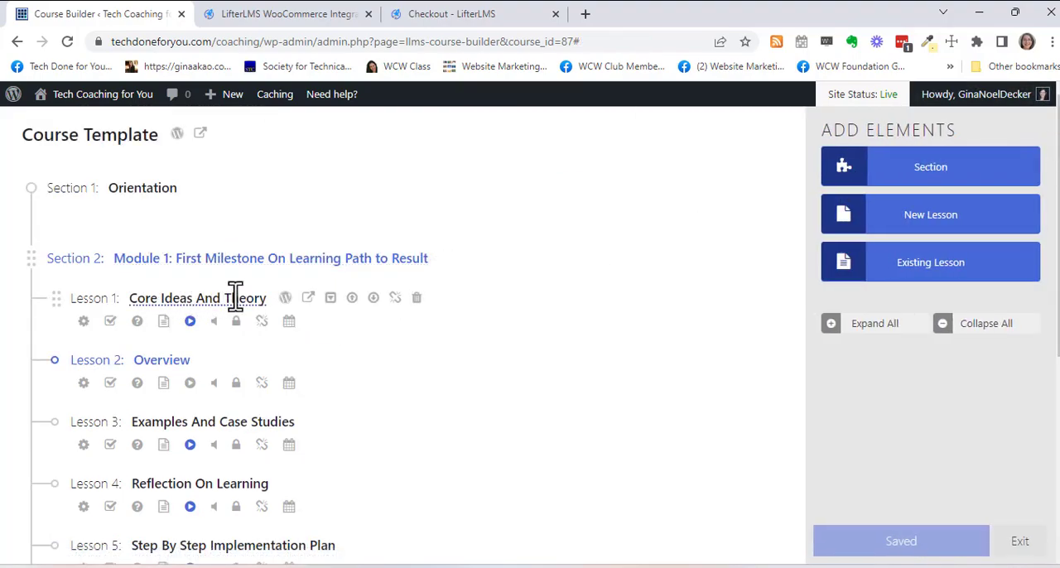
pyautogui.click(285, 299)
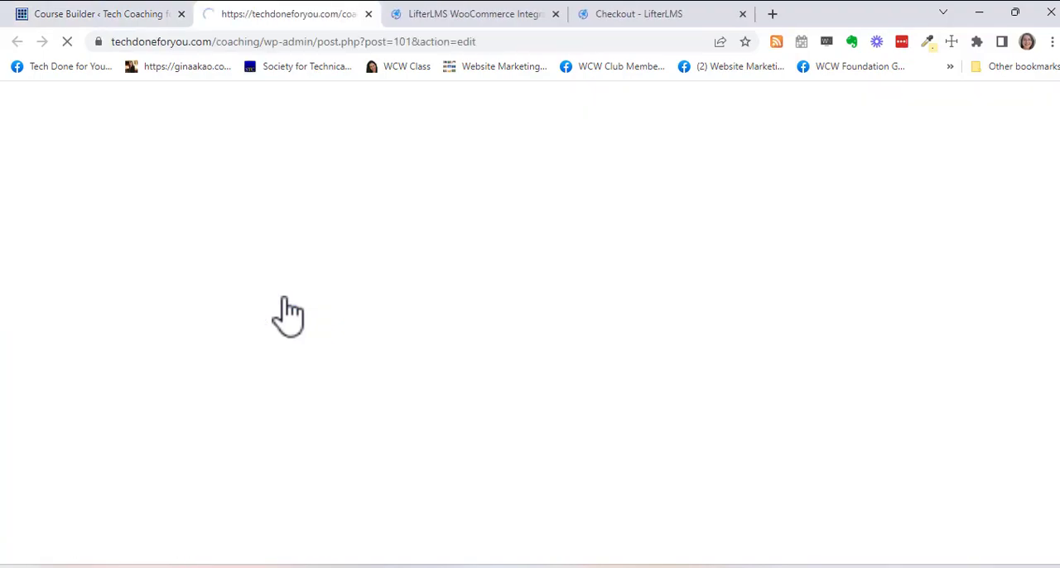
pyautogui.scroll(-6, 604, 351)
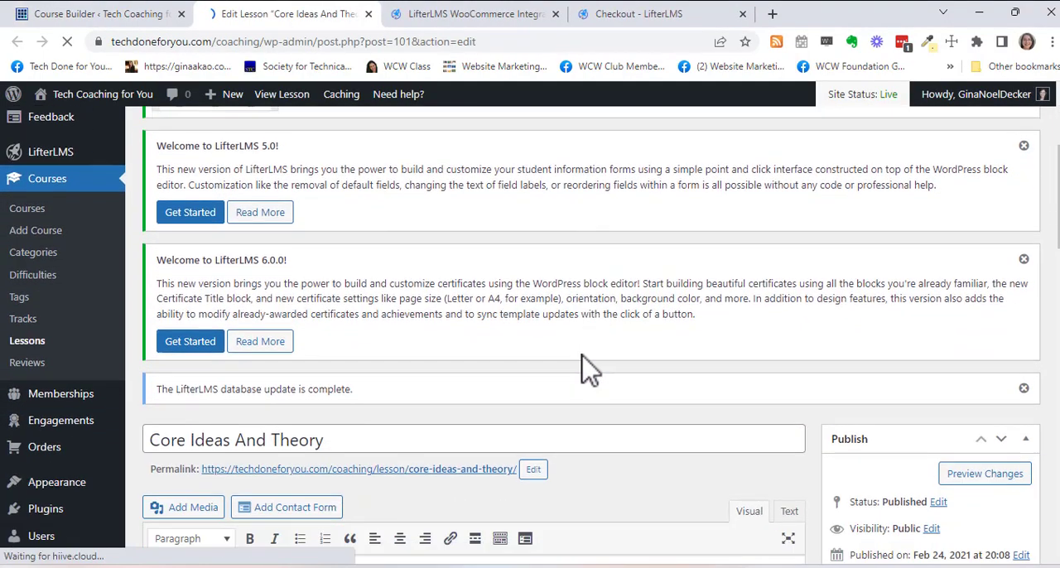
pyautogui.scroll(-1, 571, 370)
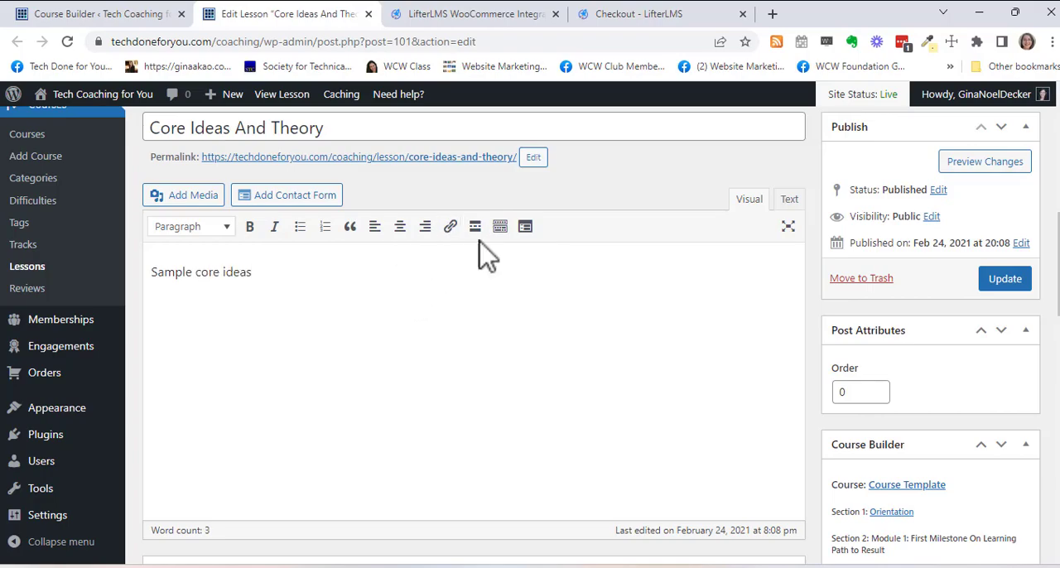
# - Look through the lesson's general settings, excerpt, custom fields, discussion, comments and author sections
pyautogui.scroll(-2, 364, 382)
pyautogui.scroll(-1, 364, 382)
pyautogui.scroll(-3, 358, 382)
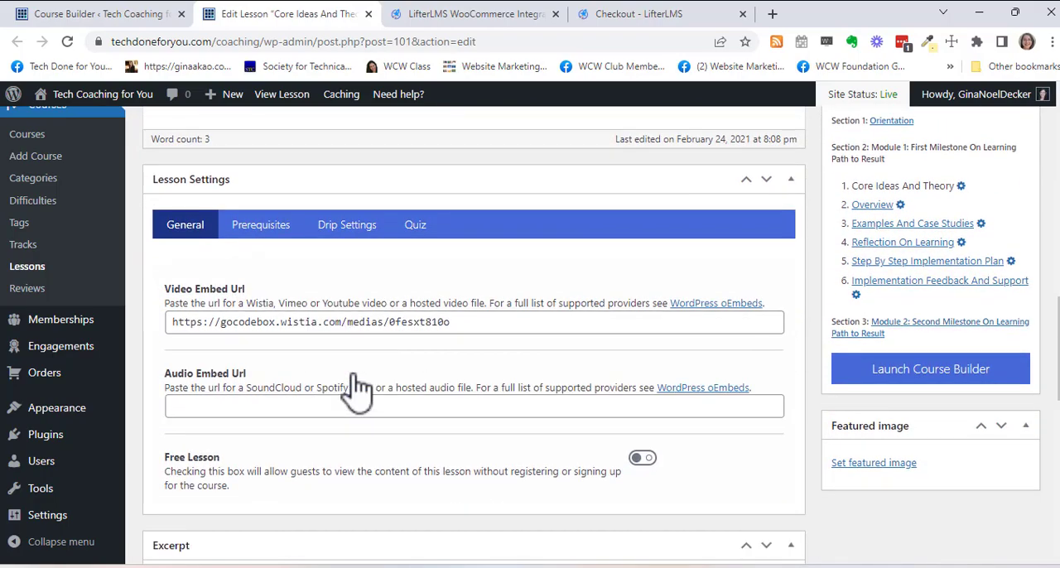
pyautogui.scroll(-1, 352, 387)
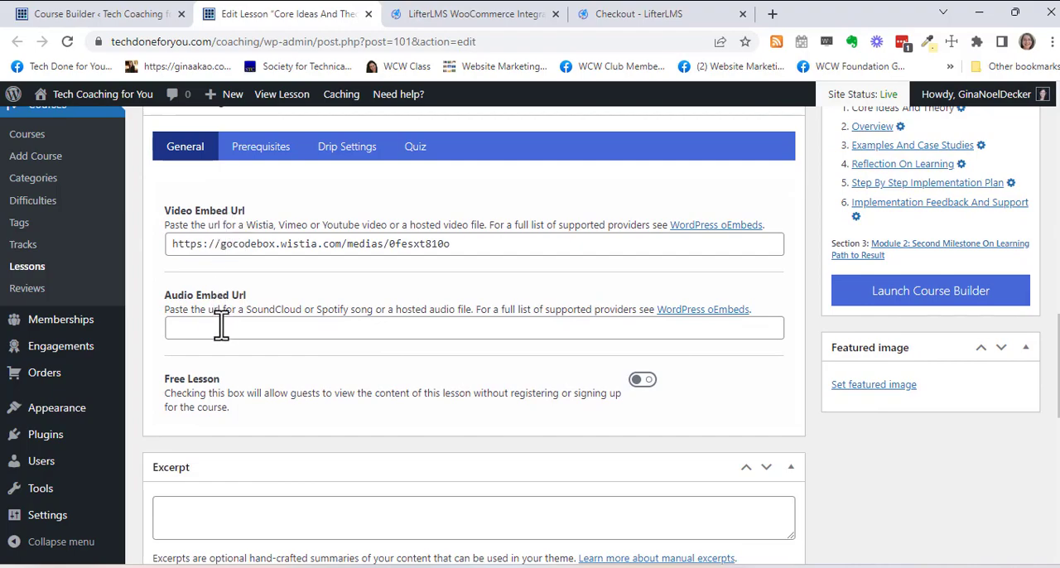
pyautogui.scroll(-1, 236, 389)
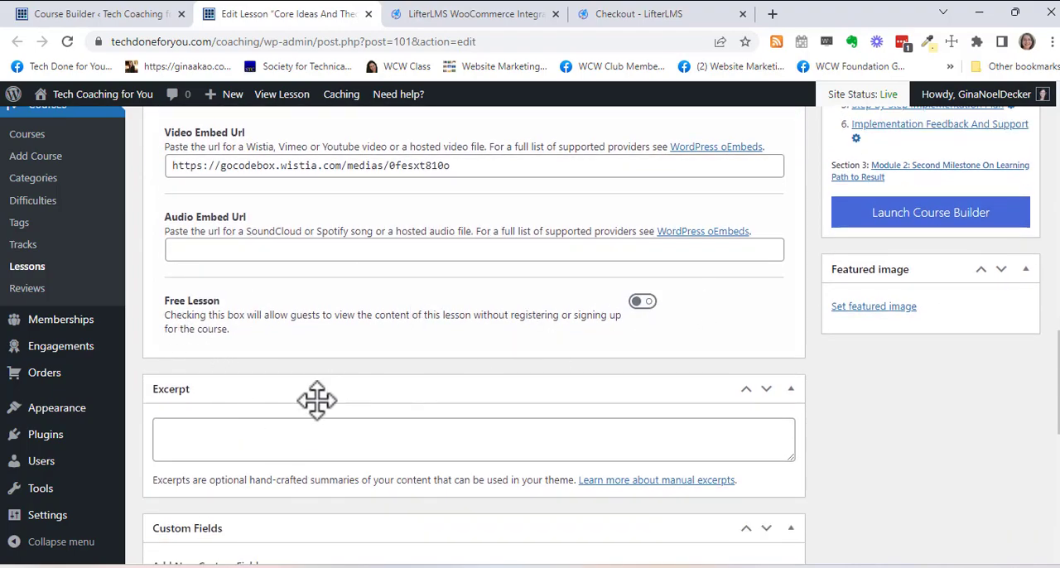
pyautogui.scroll(-2, 315, 414)
pyautogui.click(254, 280)
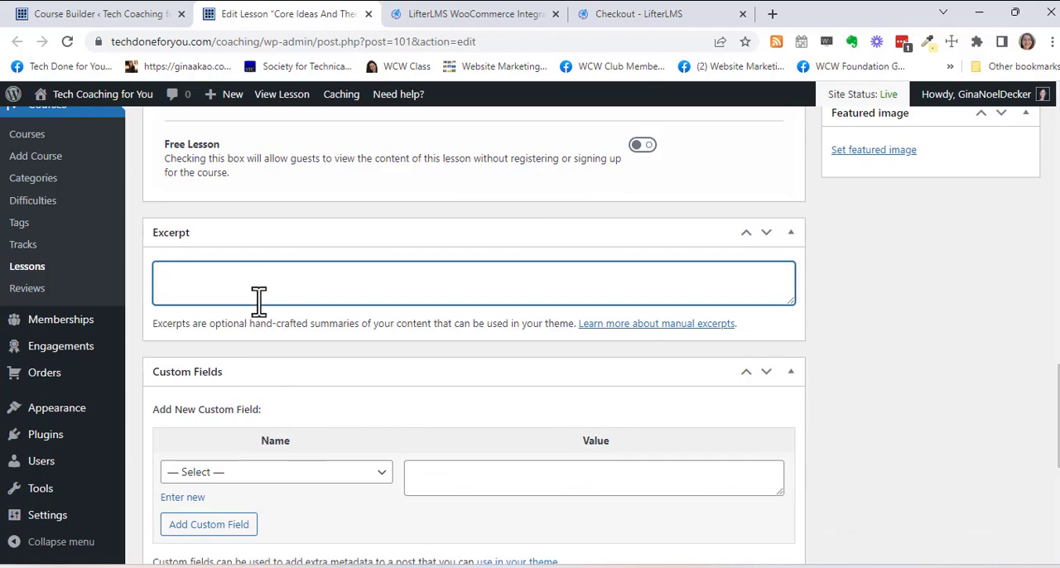
pyautogui.scroll(-4, 289, 395)
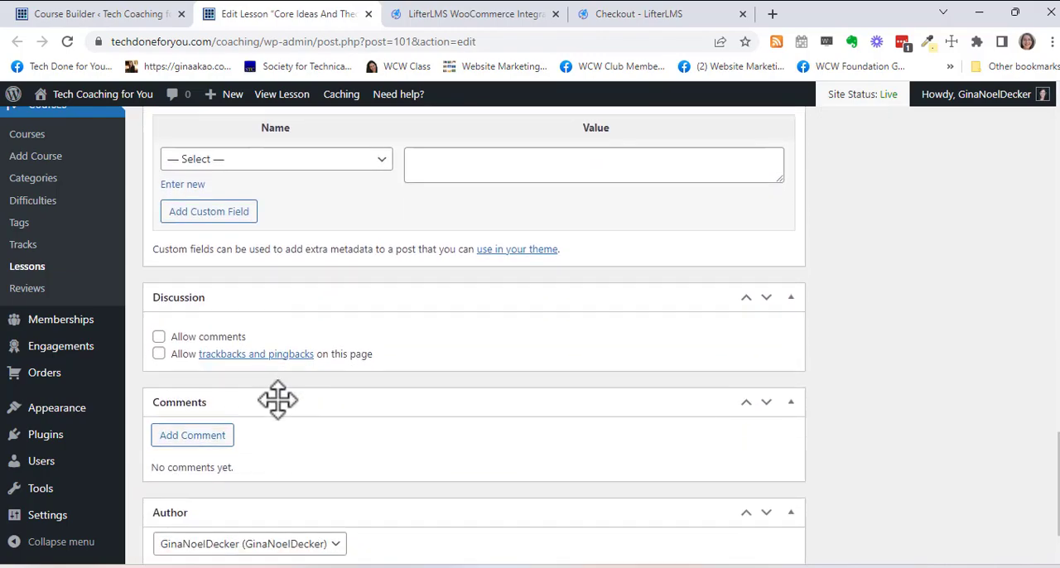
pyautogui.scroll(-1, 277, 400)
# - Update the published Core Ideas And Theory lesson
pyautogui.scroll(15, 281, 410)
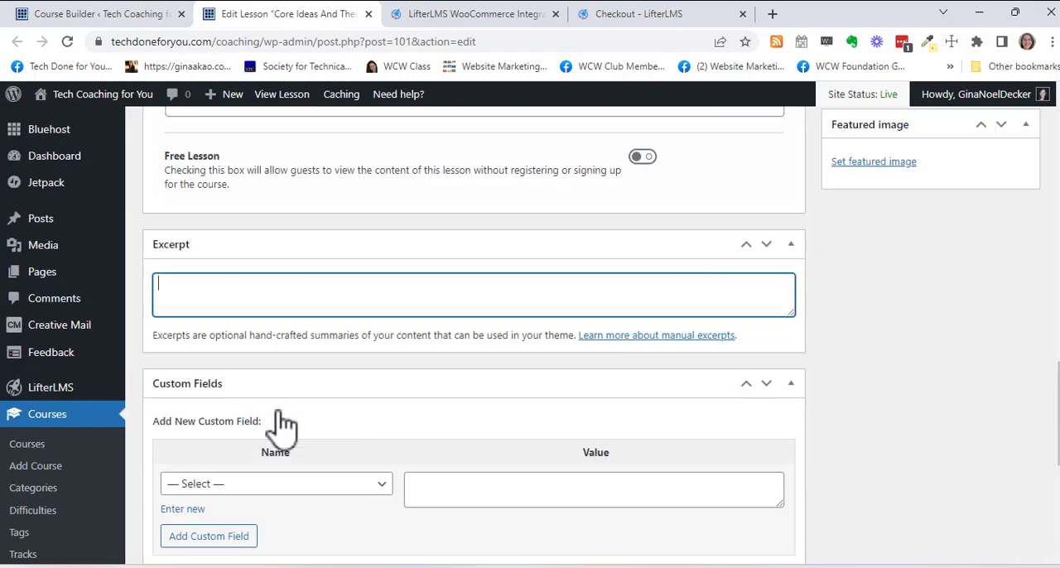
pyautogui.scroll(2, 286, 410)
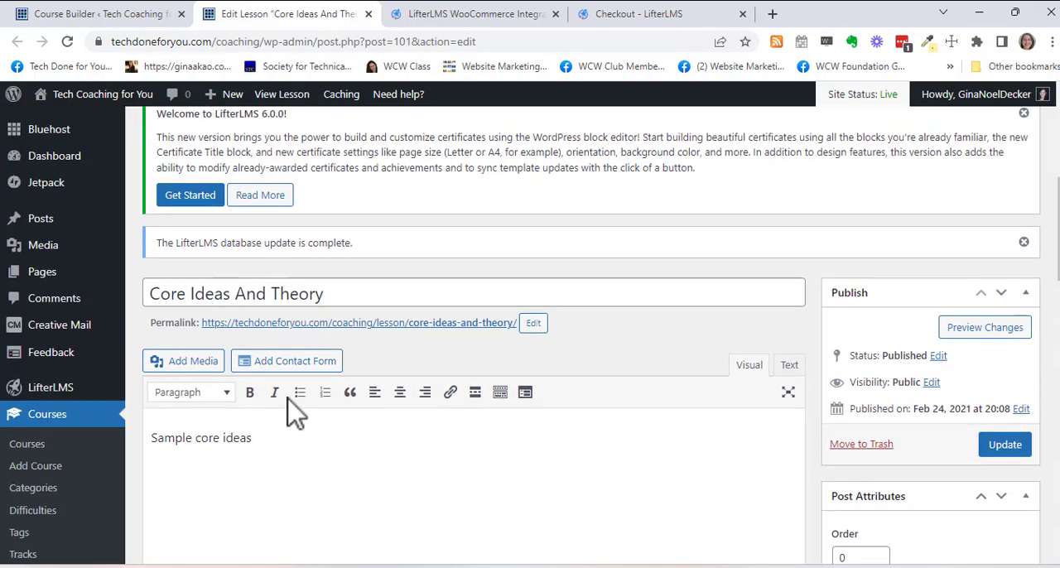
pyautogui.click(1007, 447)
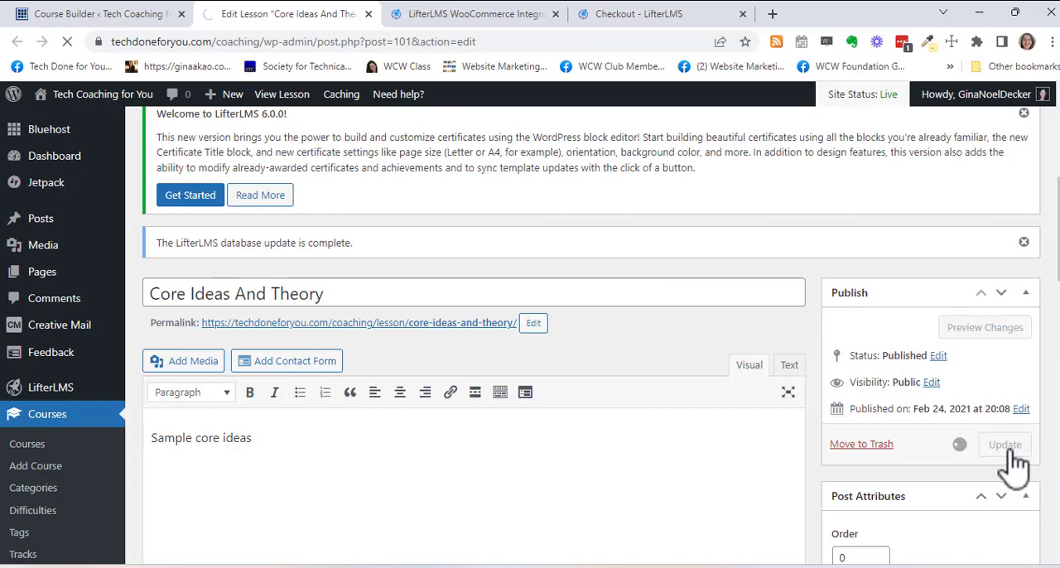